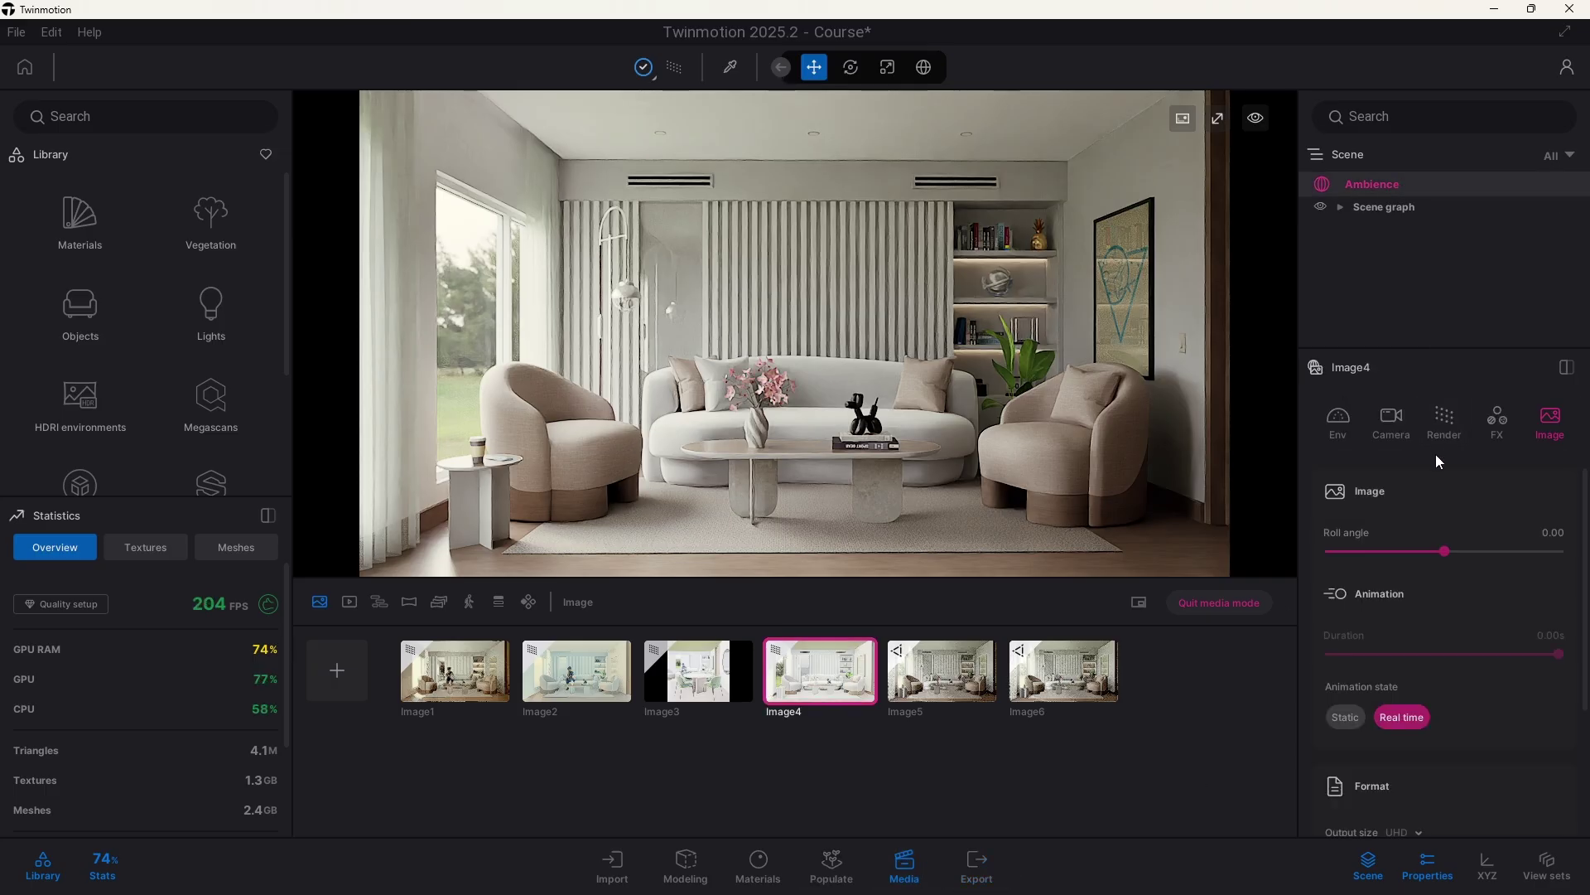
Step: Review Image4's path-tracer render settings with the quality details expanded
click(1454, 420)
click(1439, 658)
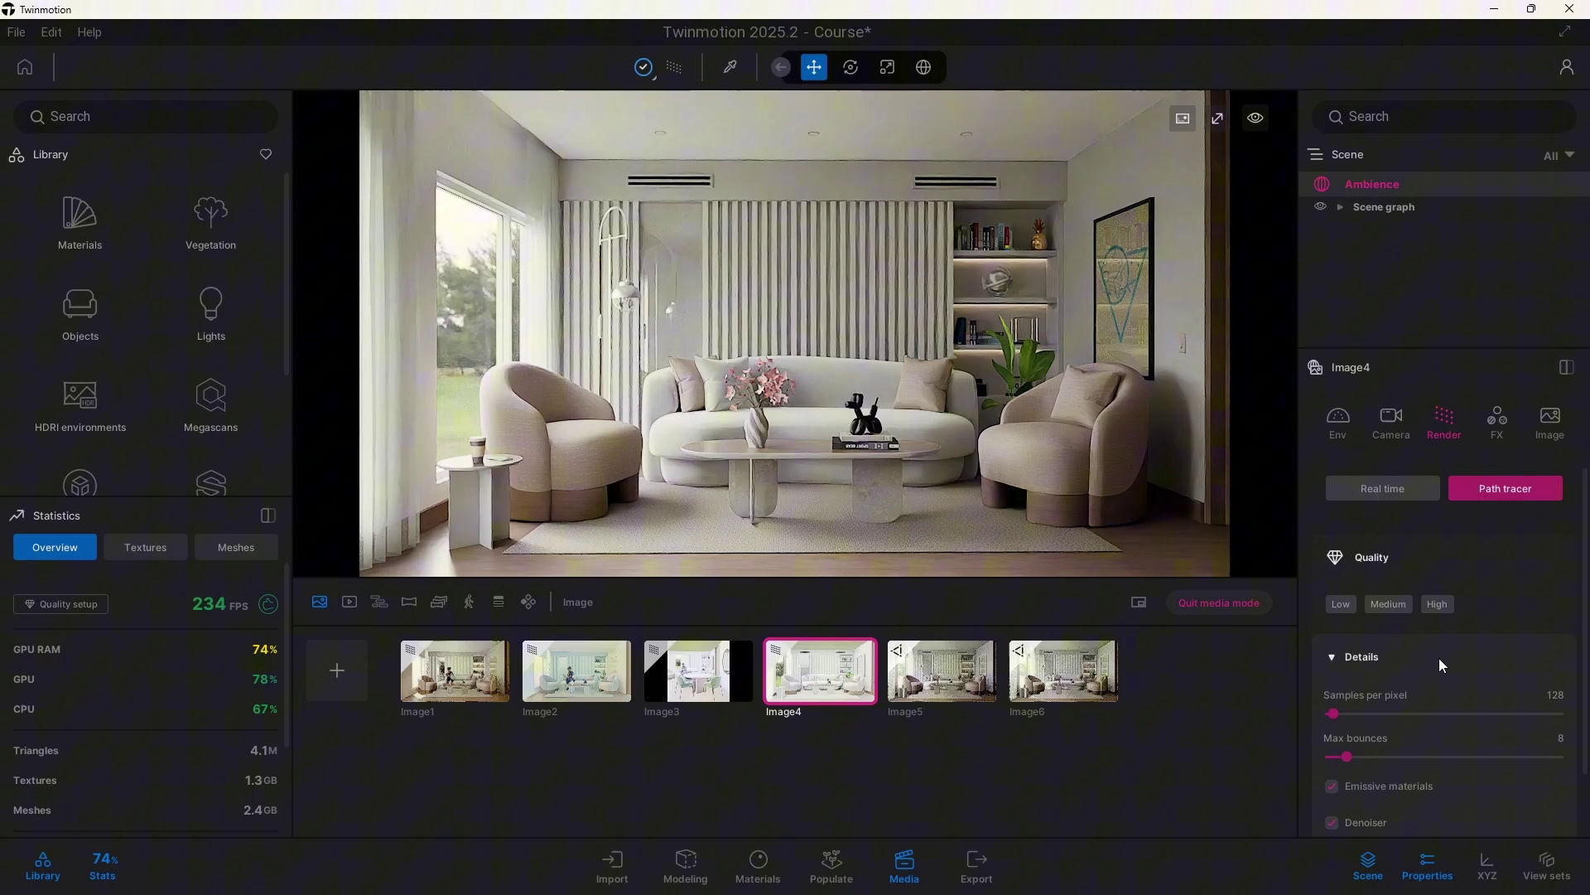
scroll(1442, 656, down, 1)
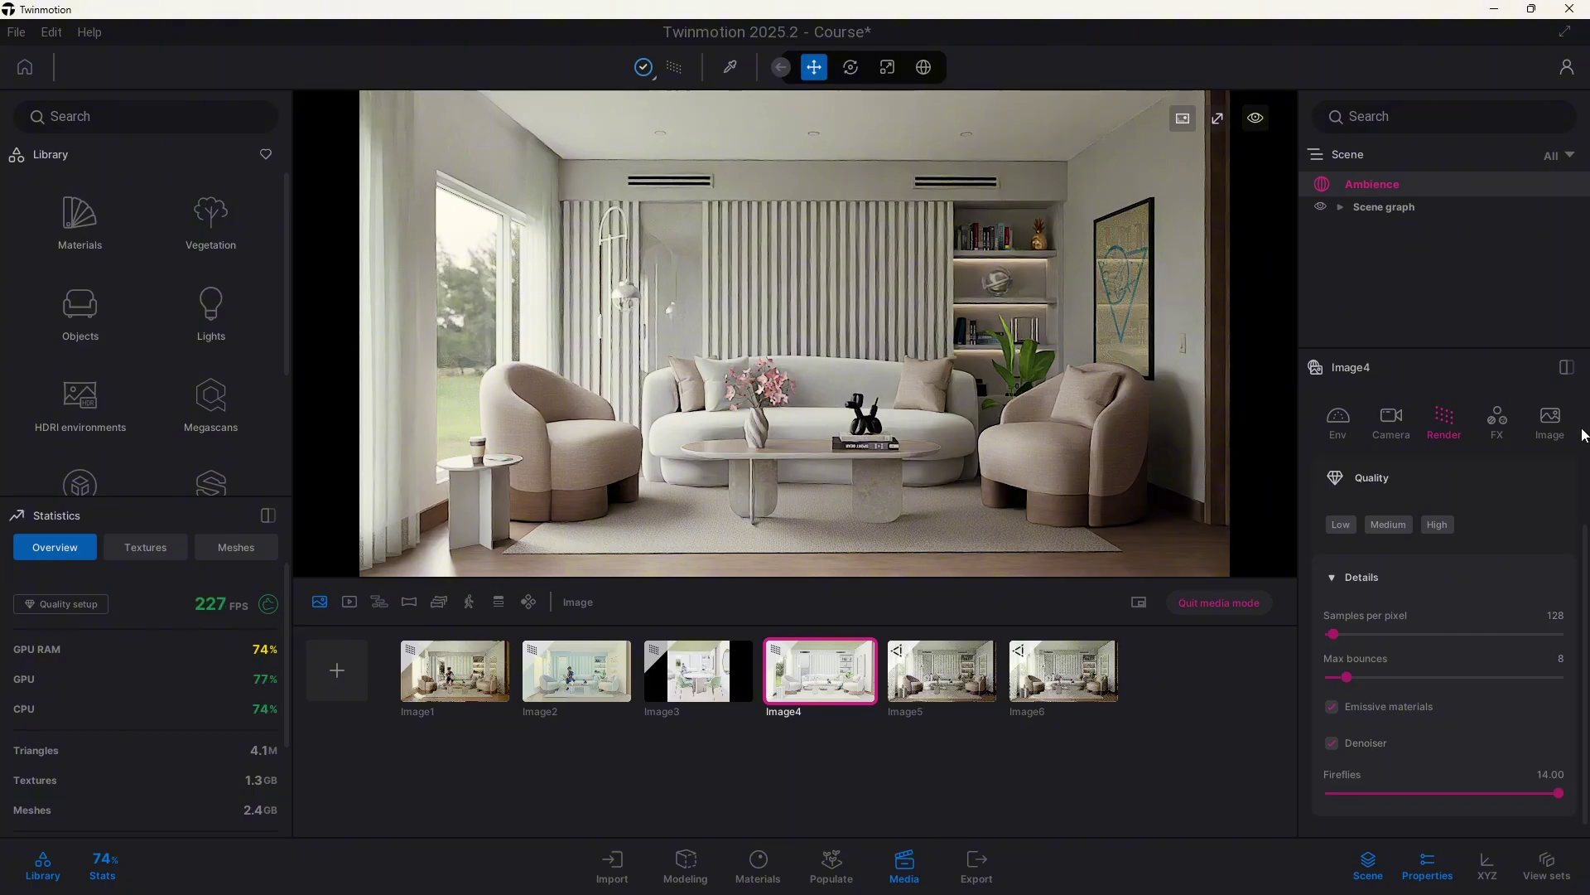
Step: Check the UHD image output settings and bring up local PNG, JPG and EXR export options
click(1553, 423)
scroll(1483, 601, down, 2)
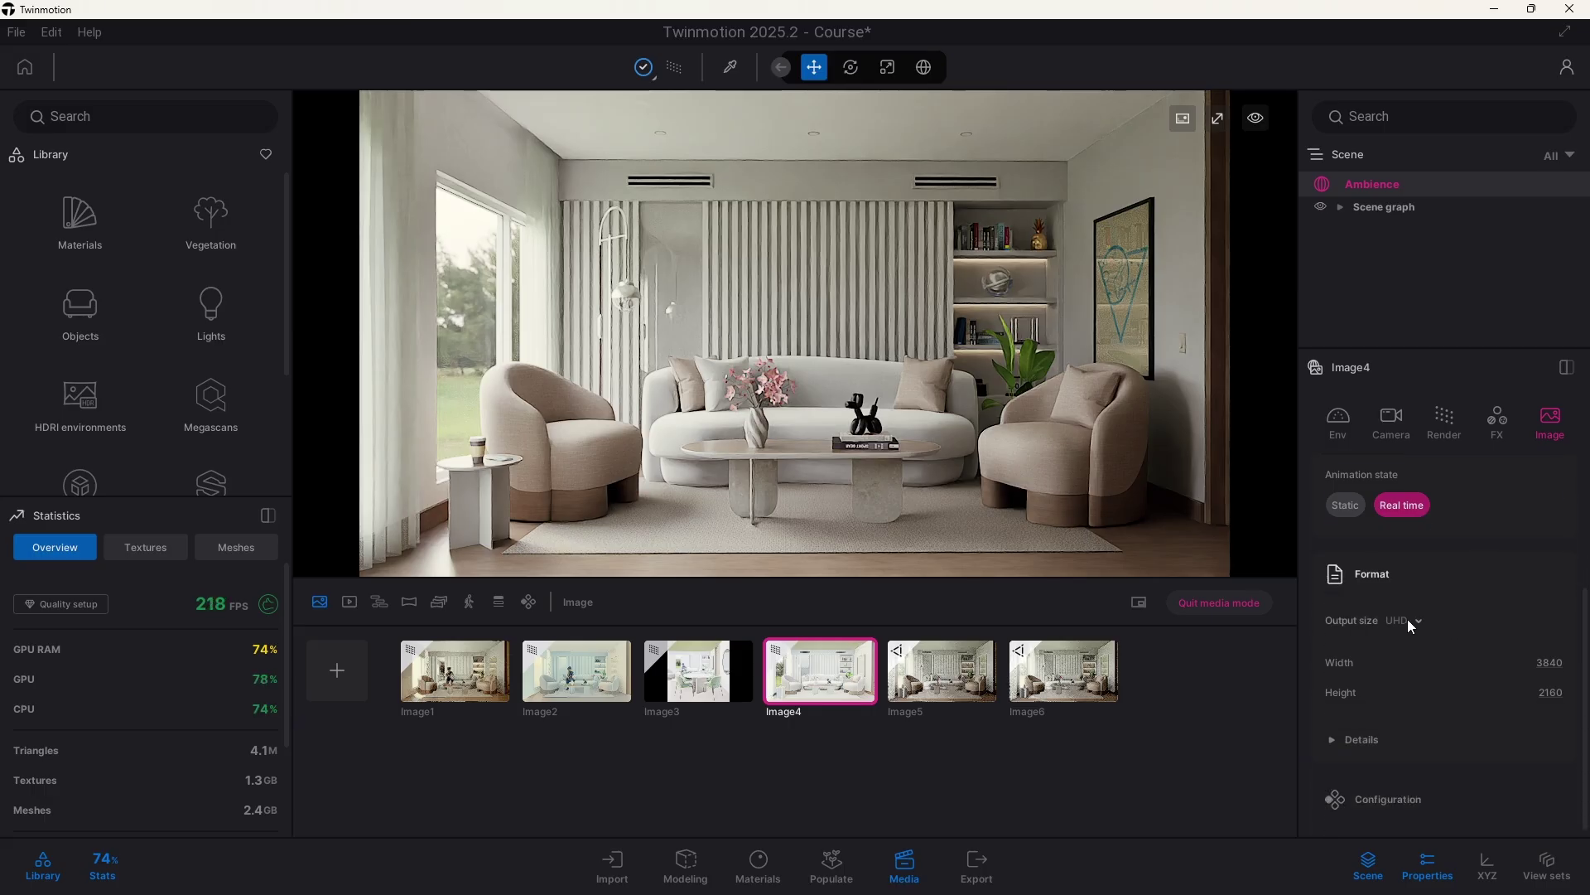
click(992, 864)
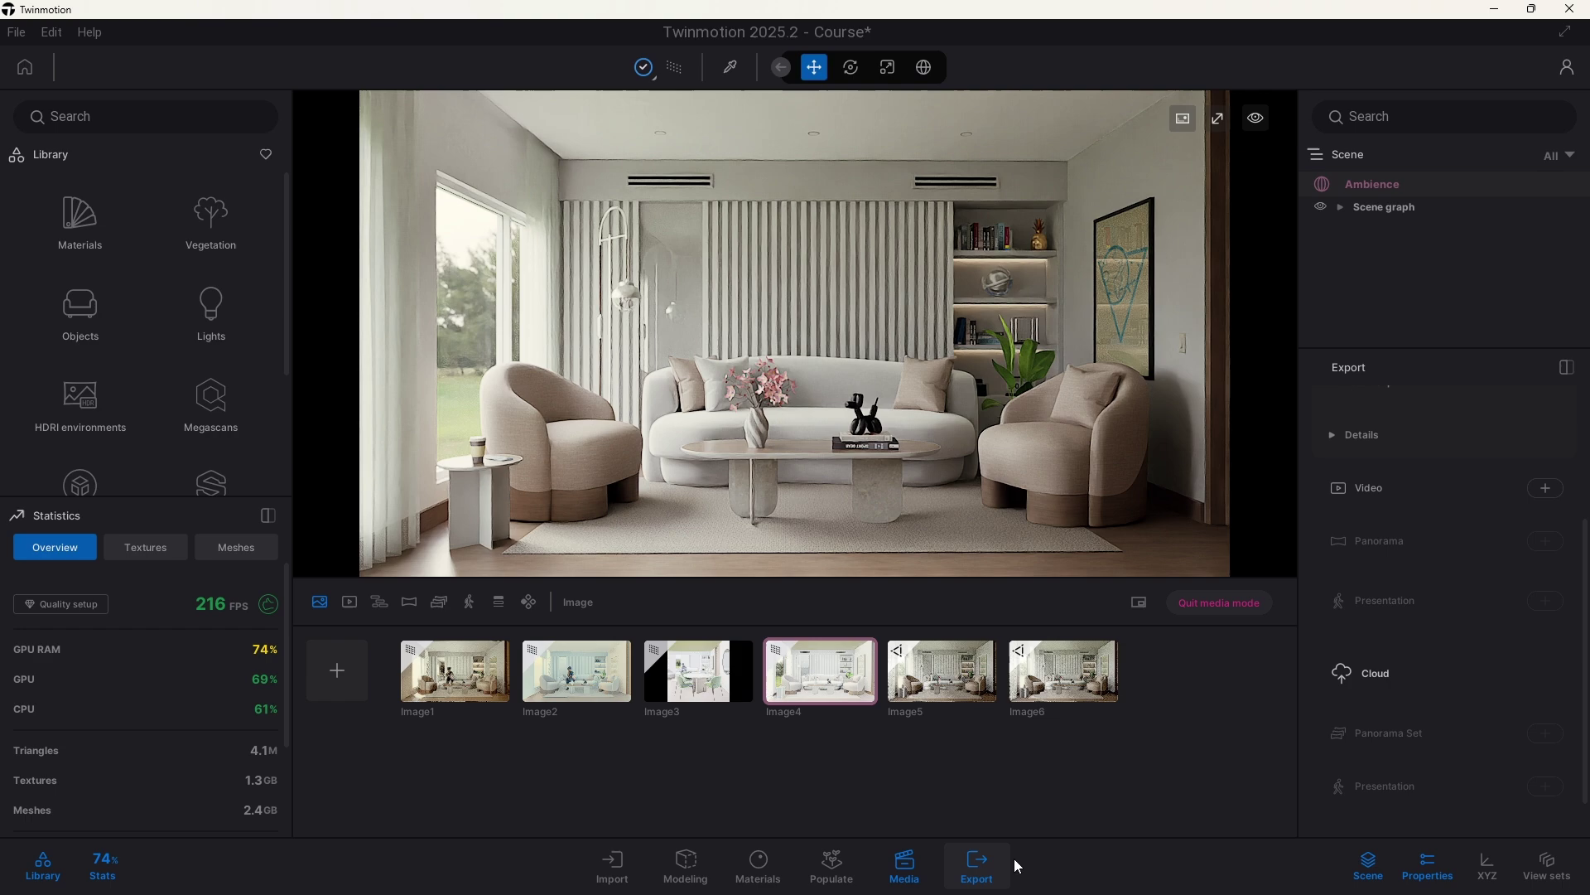
scroll(1480, 599, up, 1)
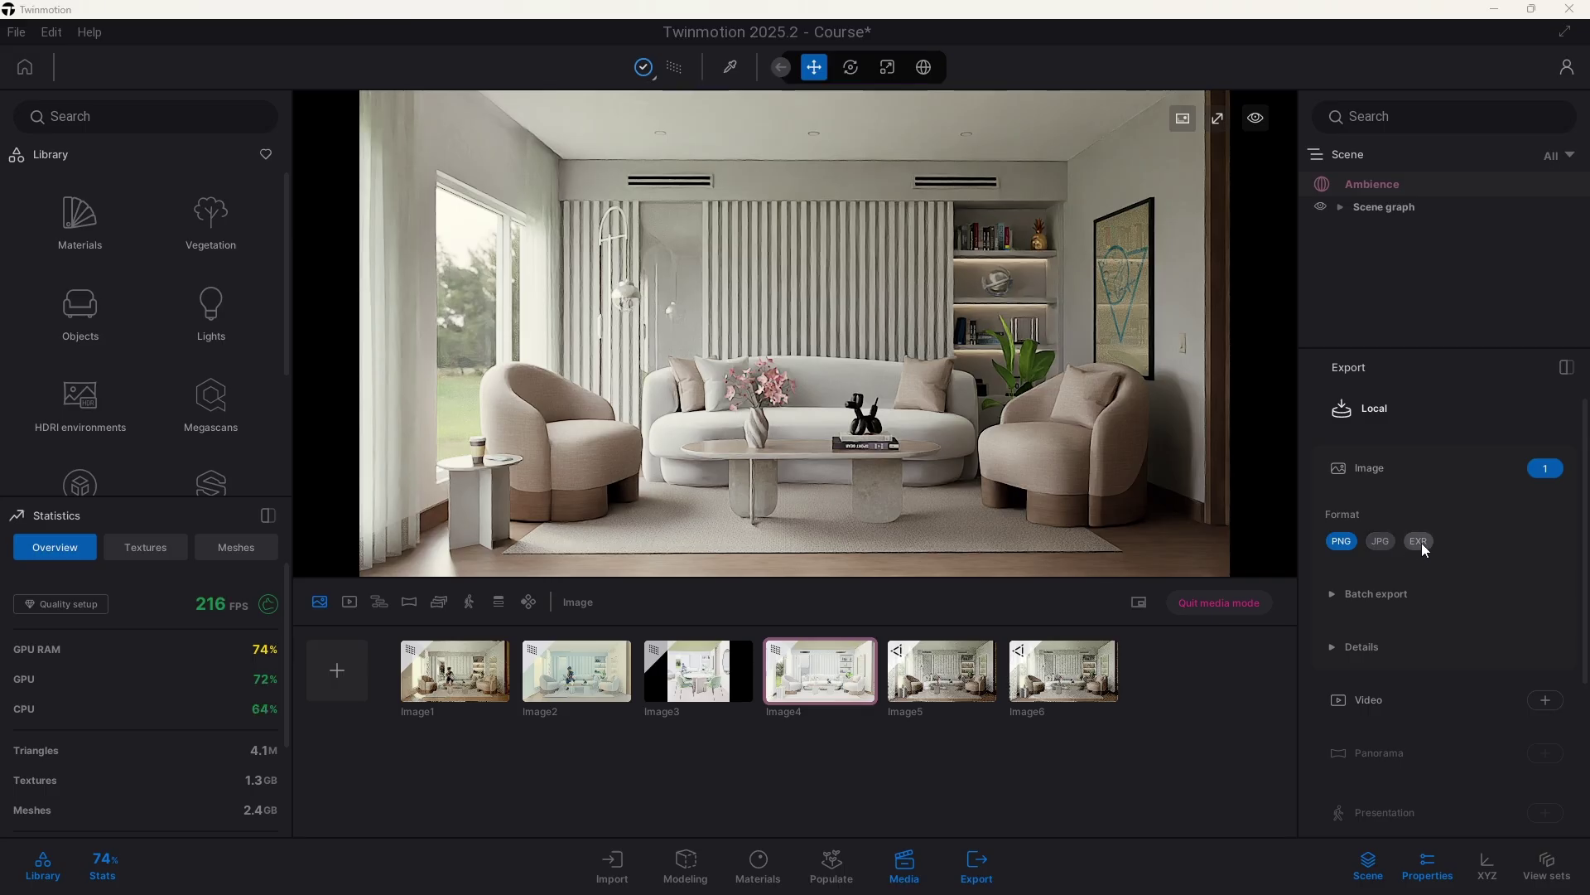
Step: In GIMP, select the JPG.jpg and PNG.png layers of the 3840×2160 render, ending on JPG.jpg
key(alt+Tab)
key(alt+Tab)
key(alt+Tab)
key(alt+Tab)
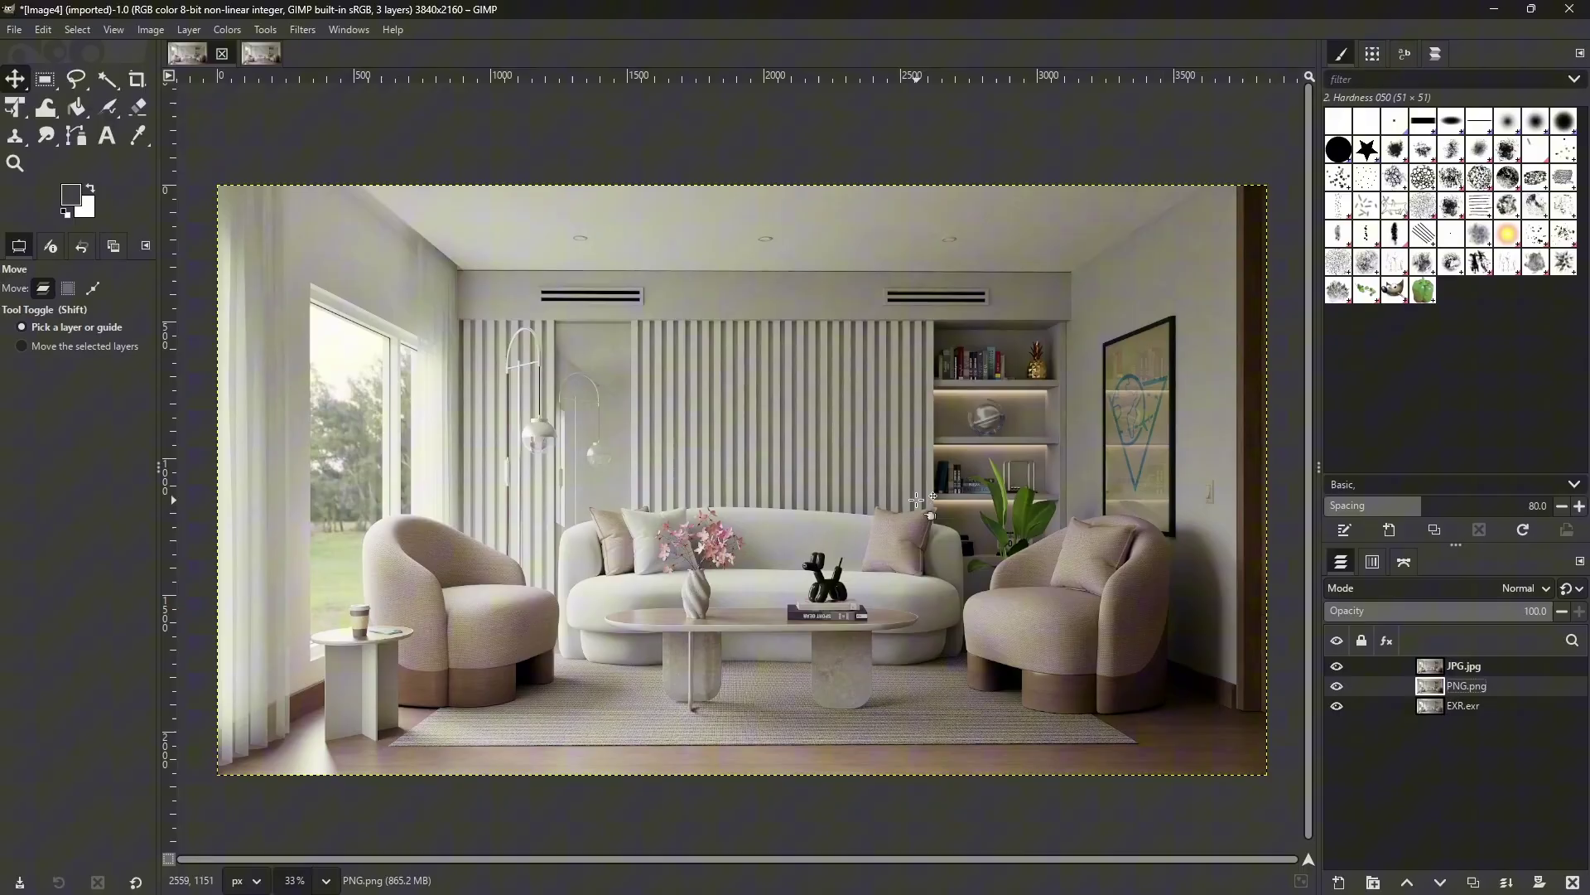
click(1464, 668)
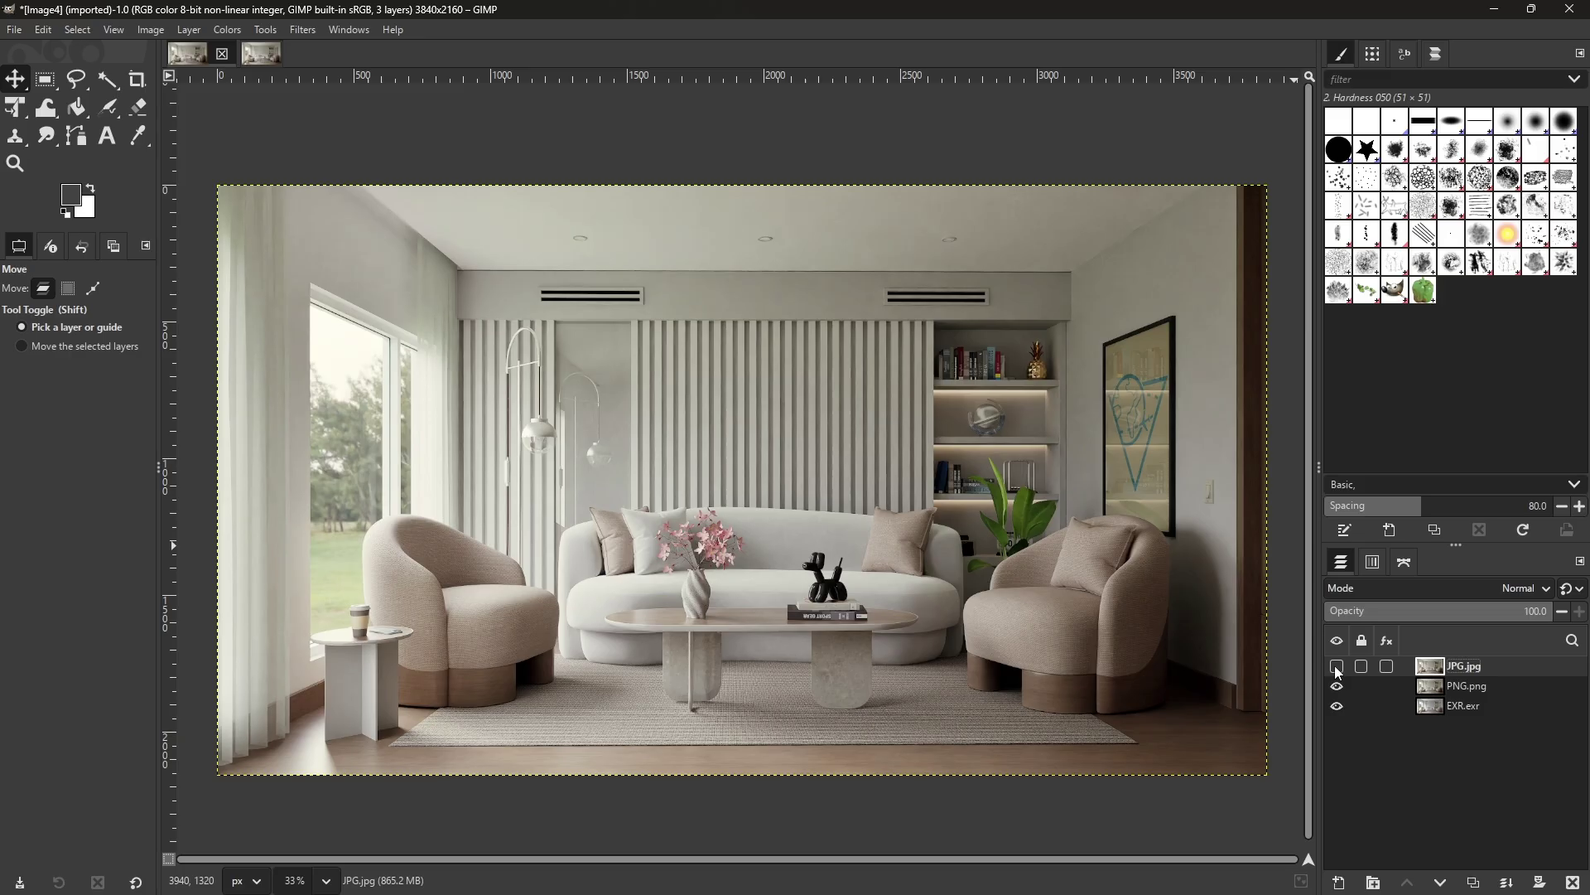
click(1472, 688)
click(1470, 668)
scroll(781, 578, up, 1)
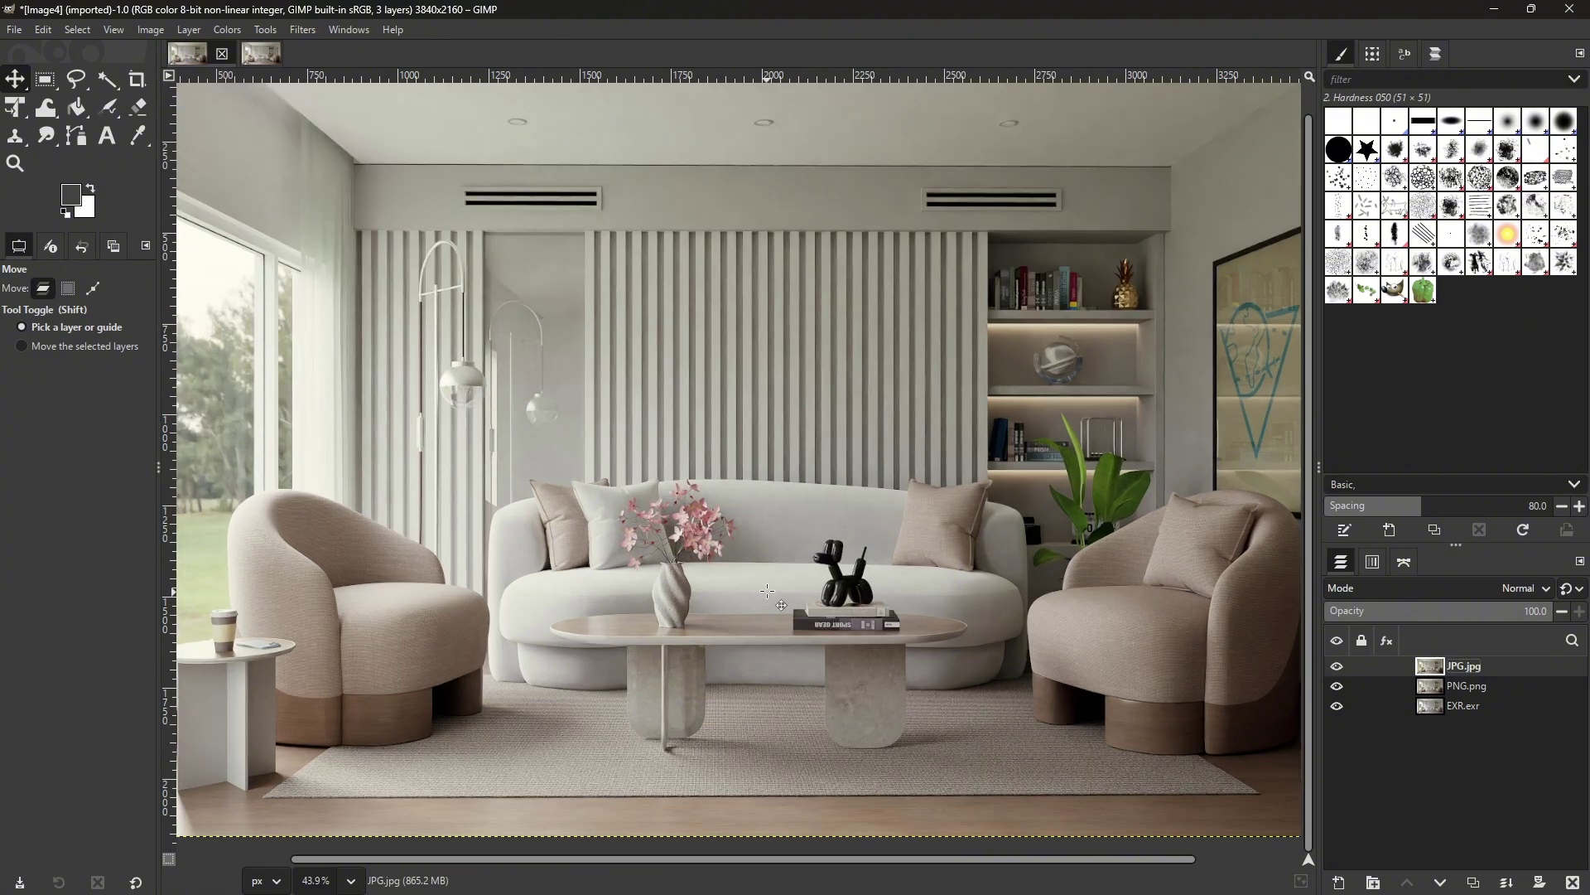
scroll(781, 577, down, 2)
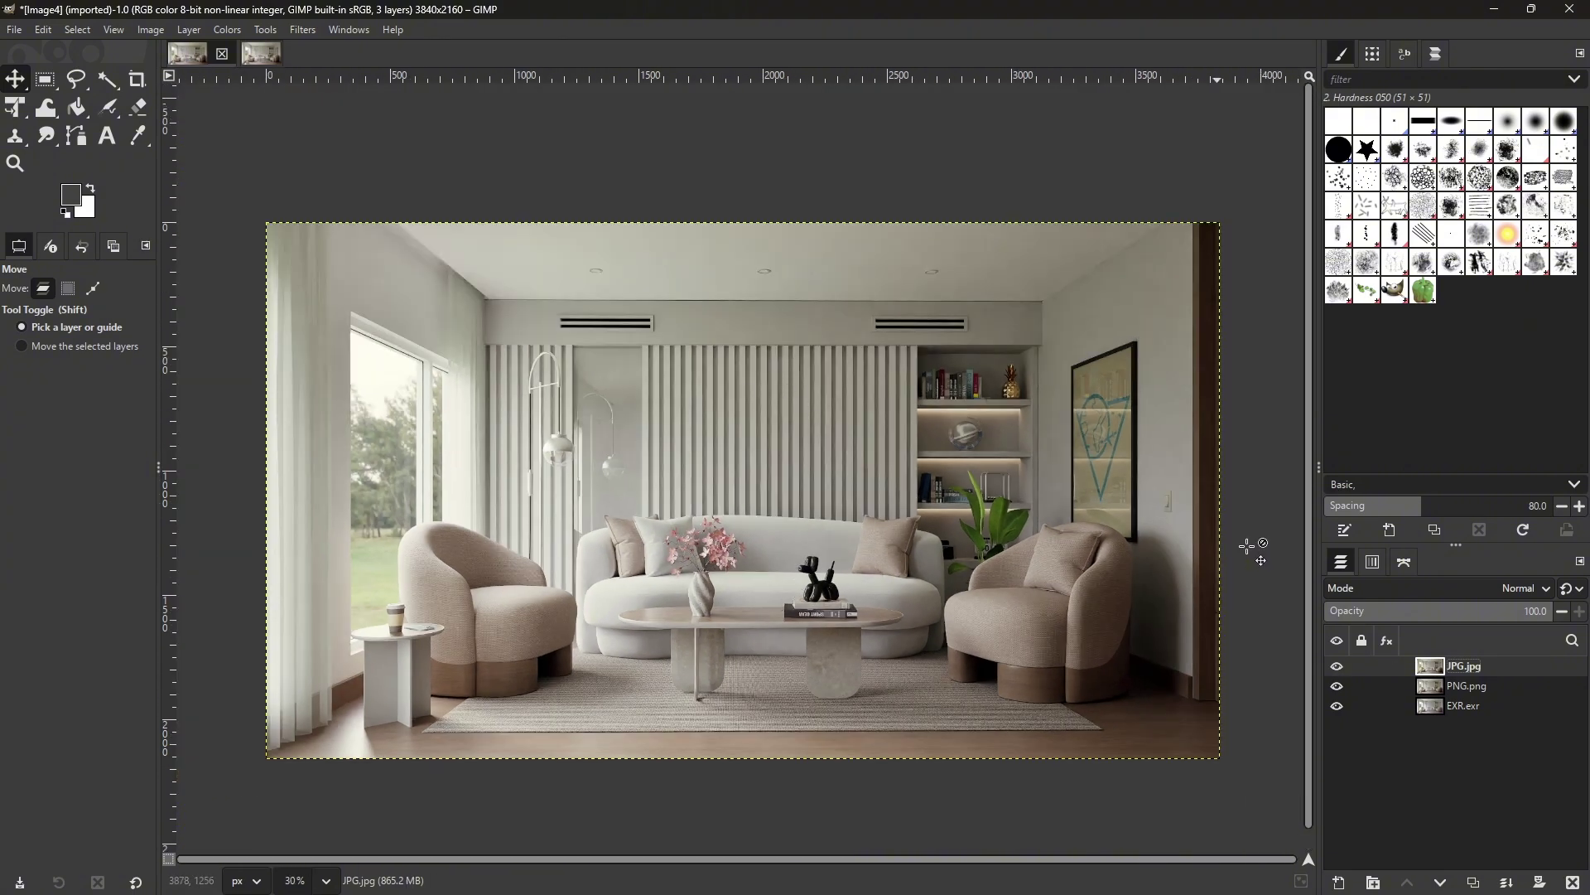
Step: Hide the JPG.jpg layer and zoom in on the shelf's Newton's cradle
click(1337, 667)
scroll(1118, 437, up, 3)
scroll(1036, 446, up, 3)
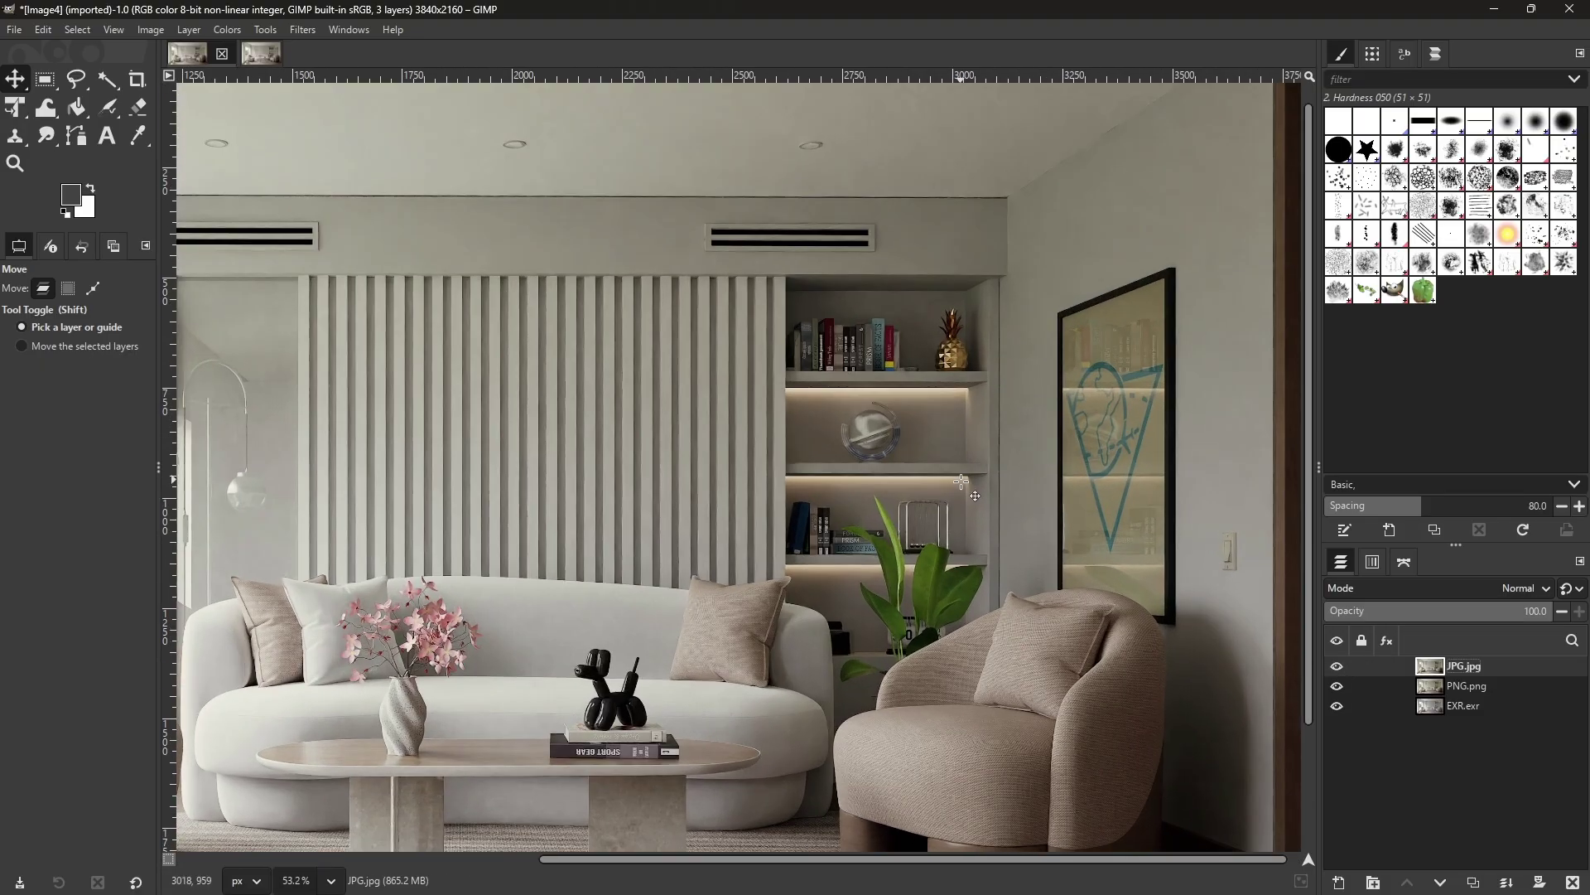
scroll(1019, 497, up, 2)
scroll(994, 580, down, 3)
scroll(976, 660, up, 3)
scroll(976, 661, up, 2)
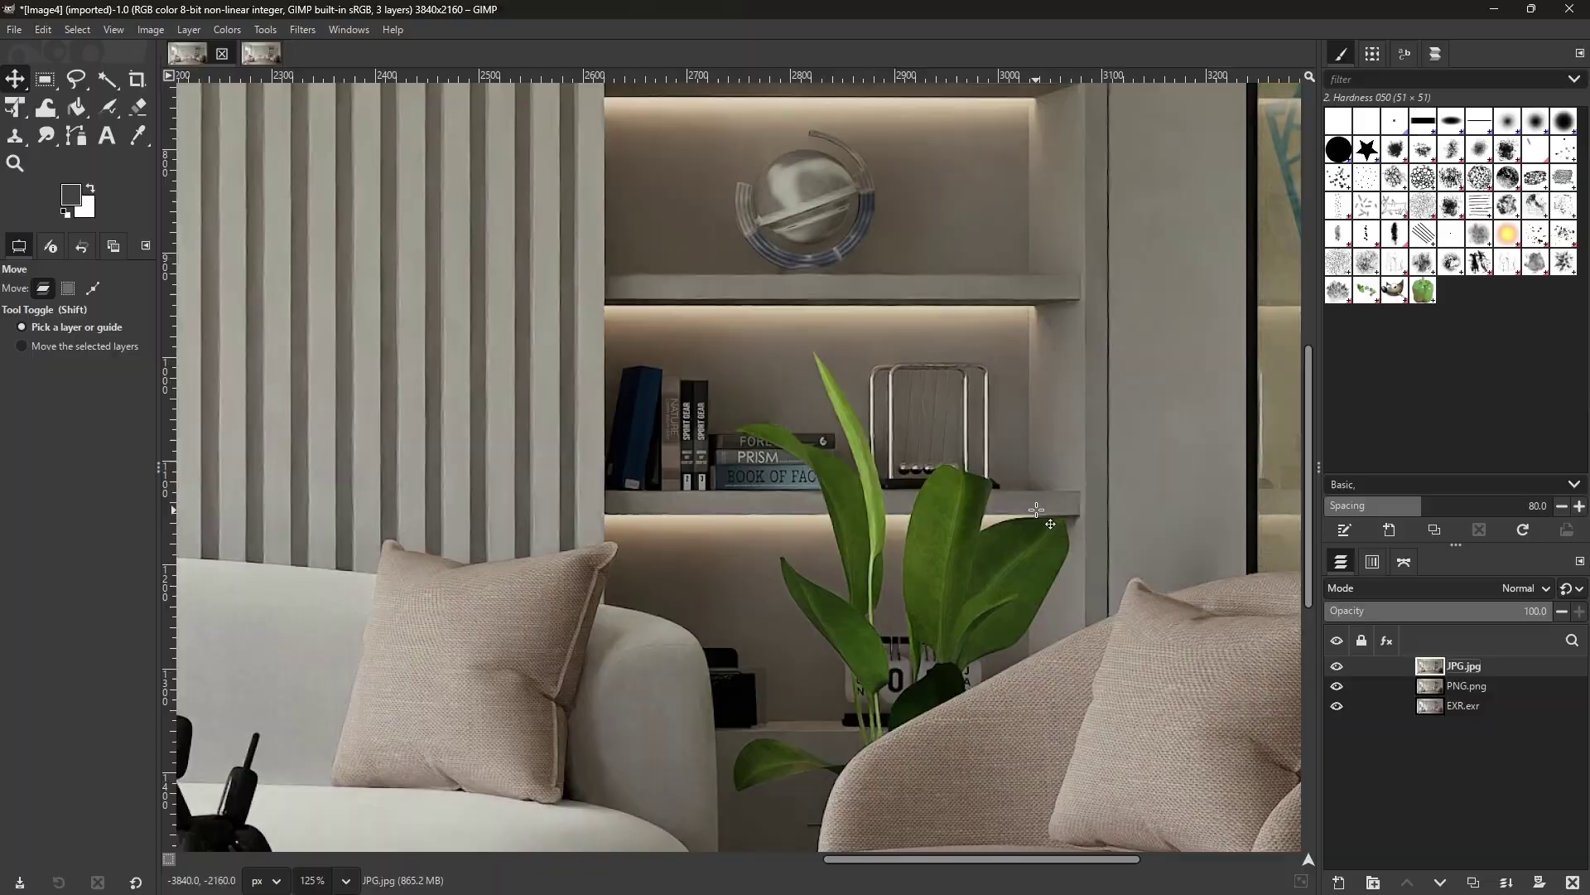
scroll(969, 580, down, 4)
scroll(962, 473, up, 4)
scroll(962, 473, up, 4)
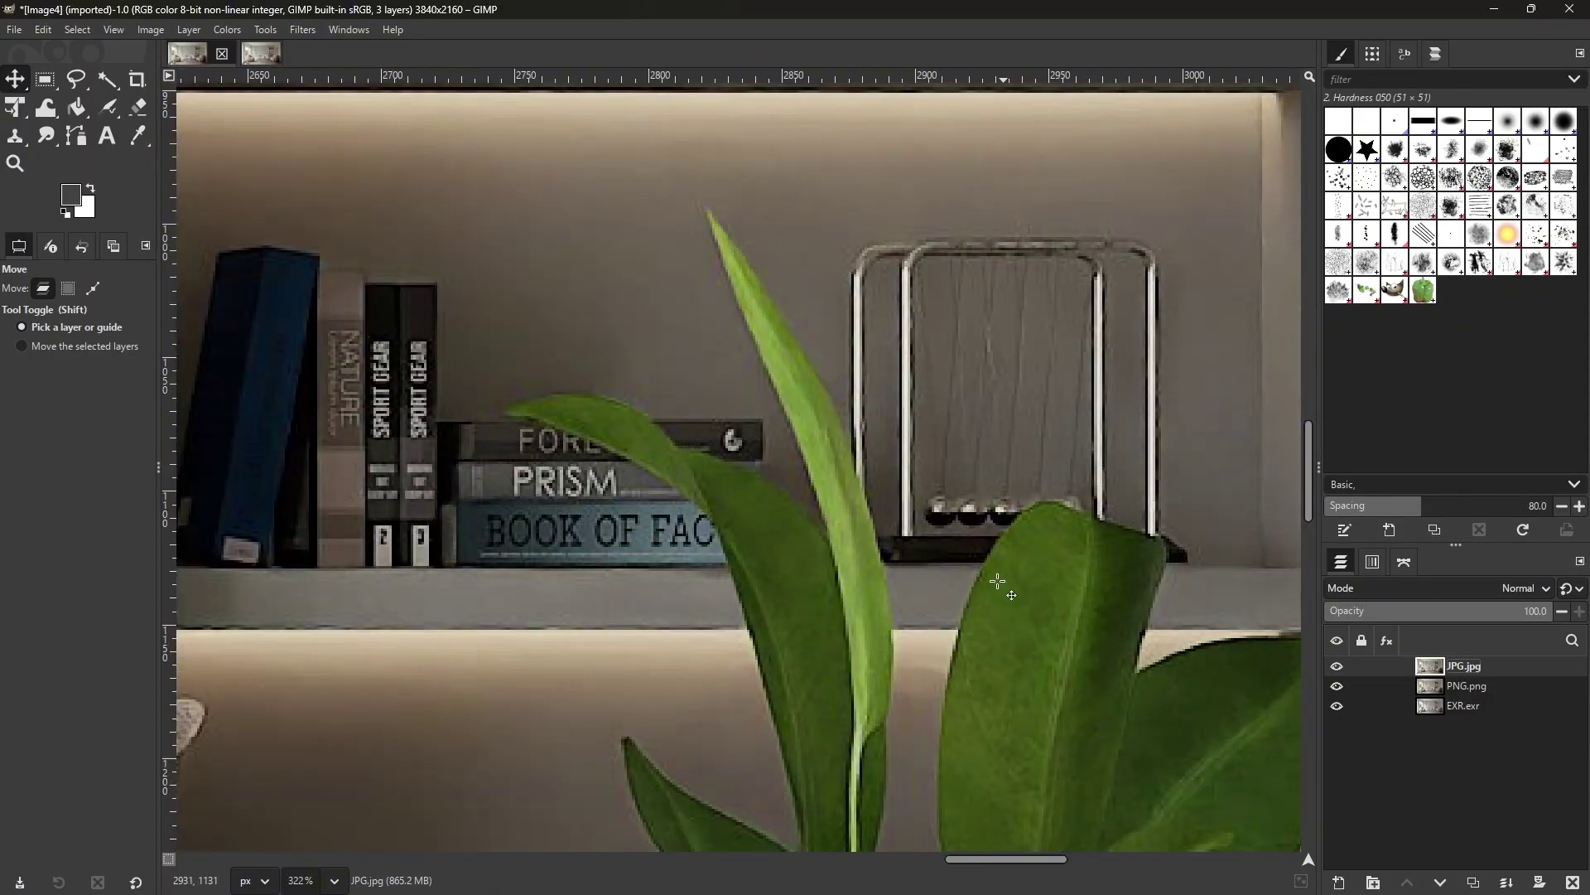
scroll(1036, 406, down, 5)
scroll(331, 602, up, 3)
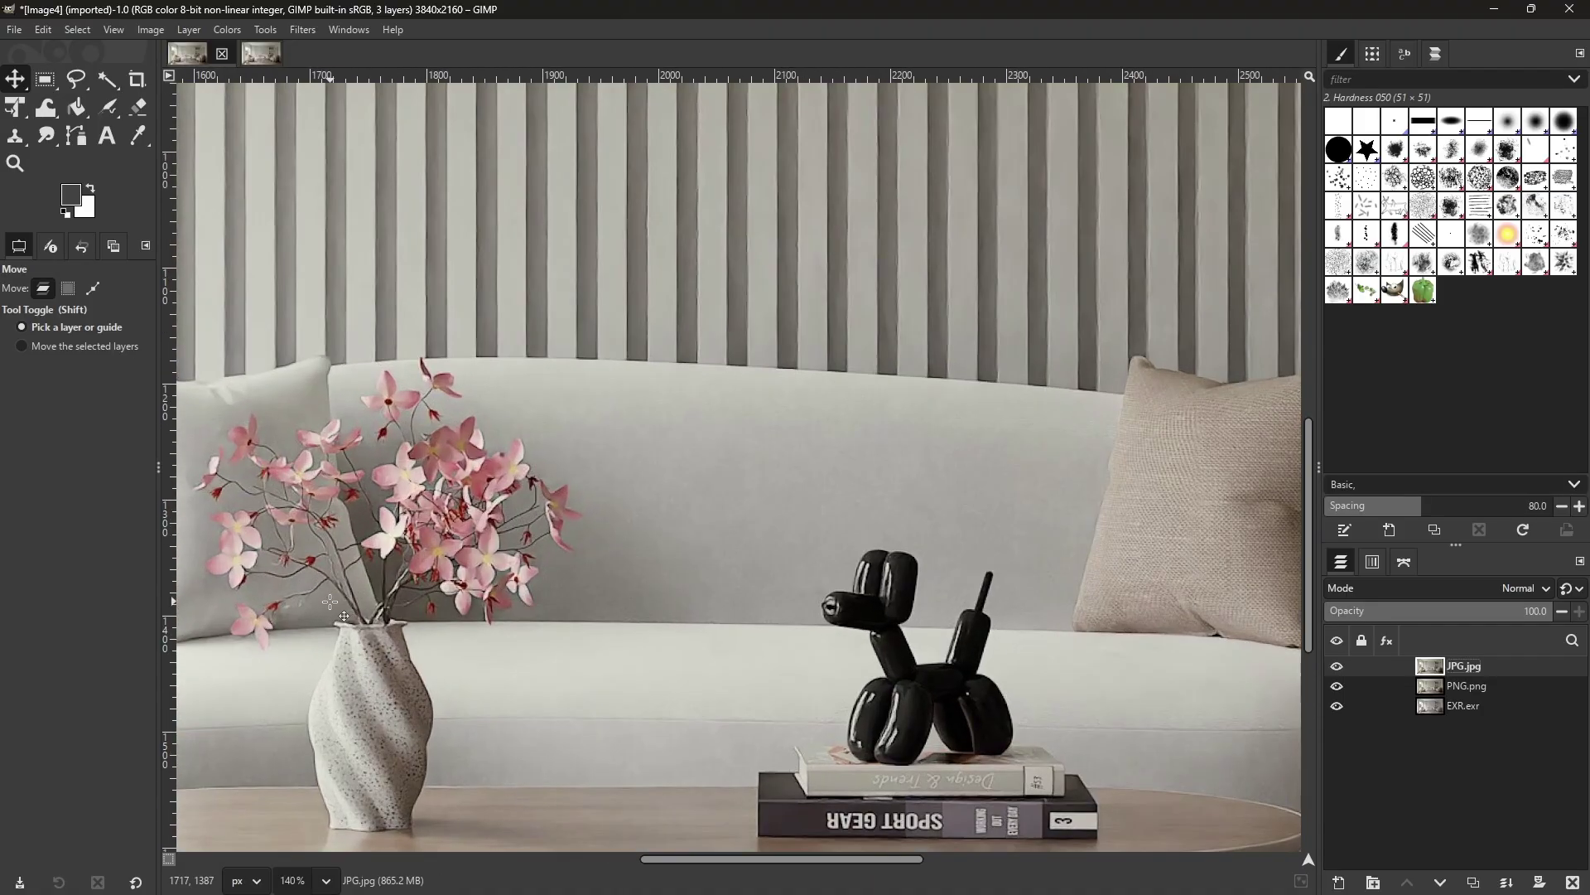
scroll(331, 602, up, 4)
scroll(717, 457, down, 3)
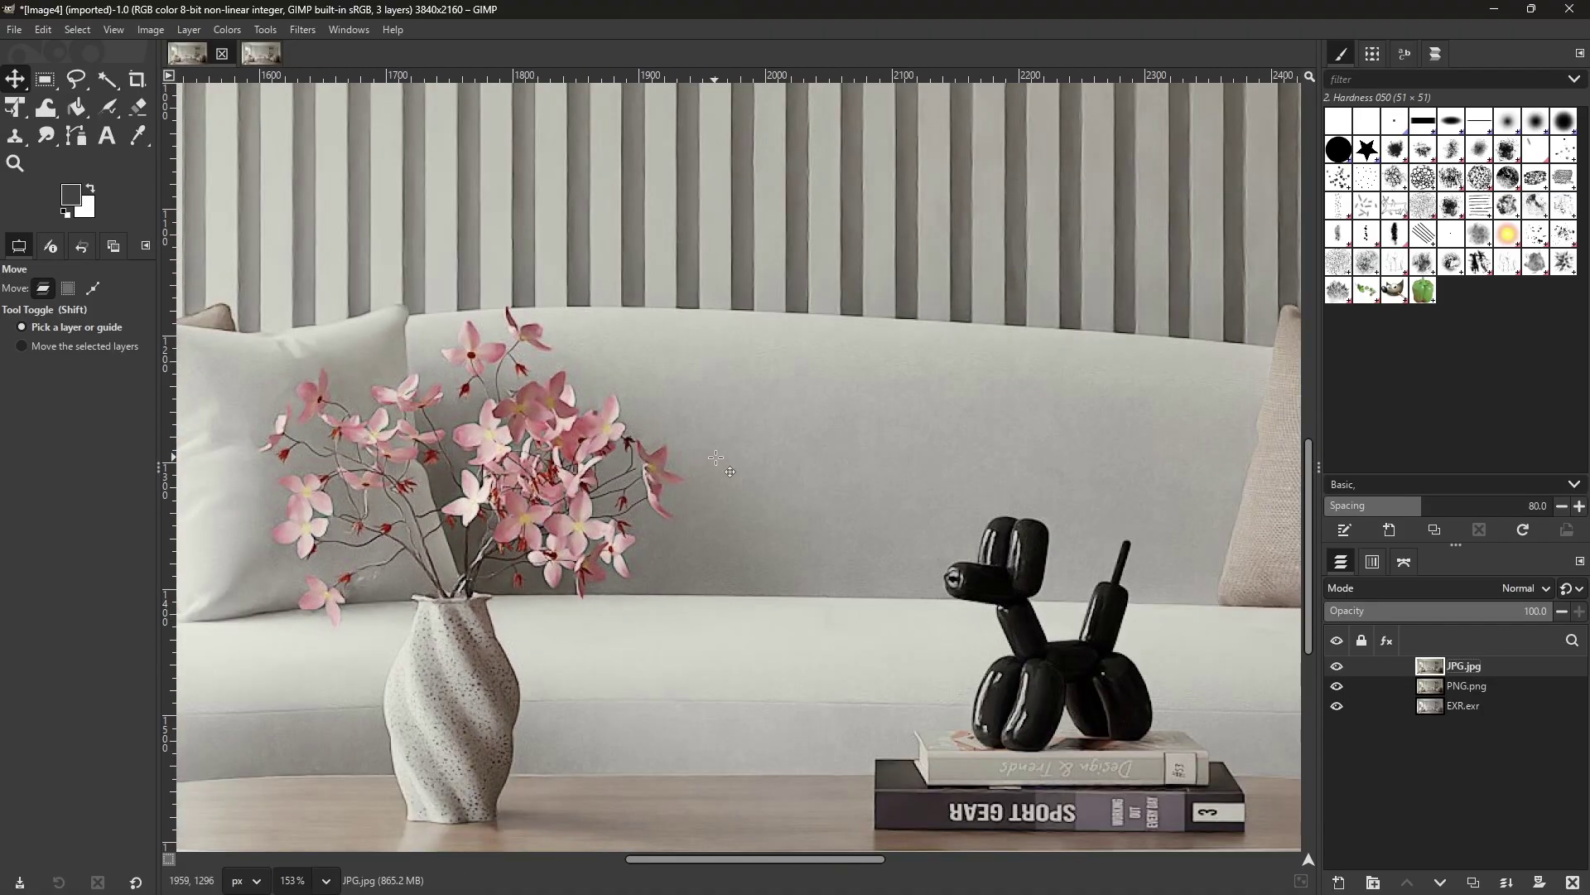
scroll(716, 457, down, 5)
scroll(815, 474, up, 3)
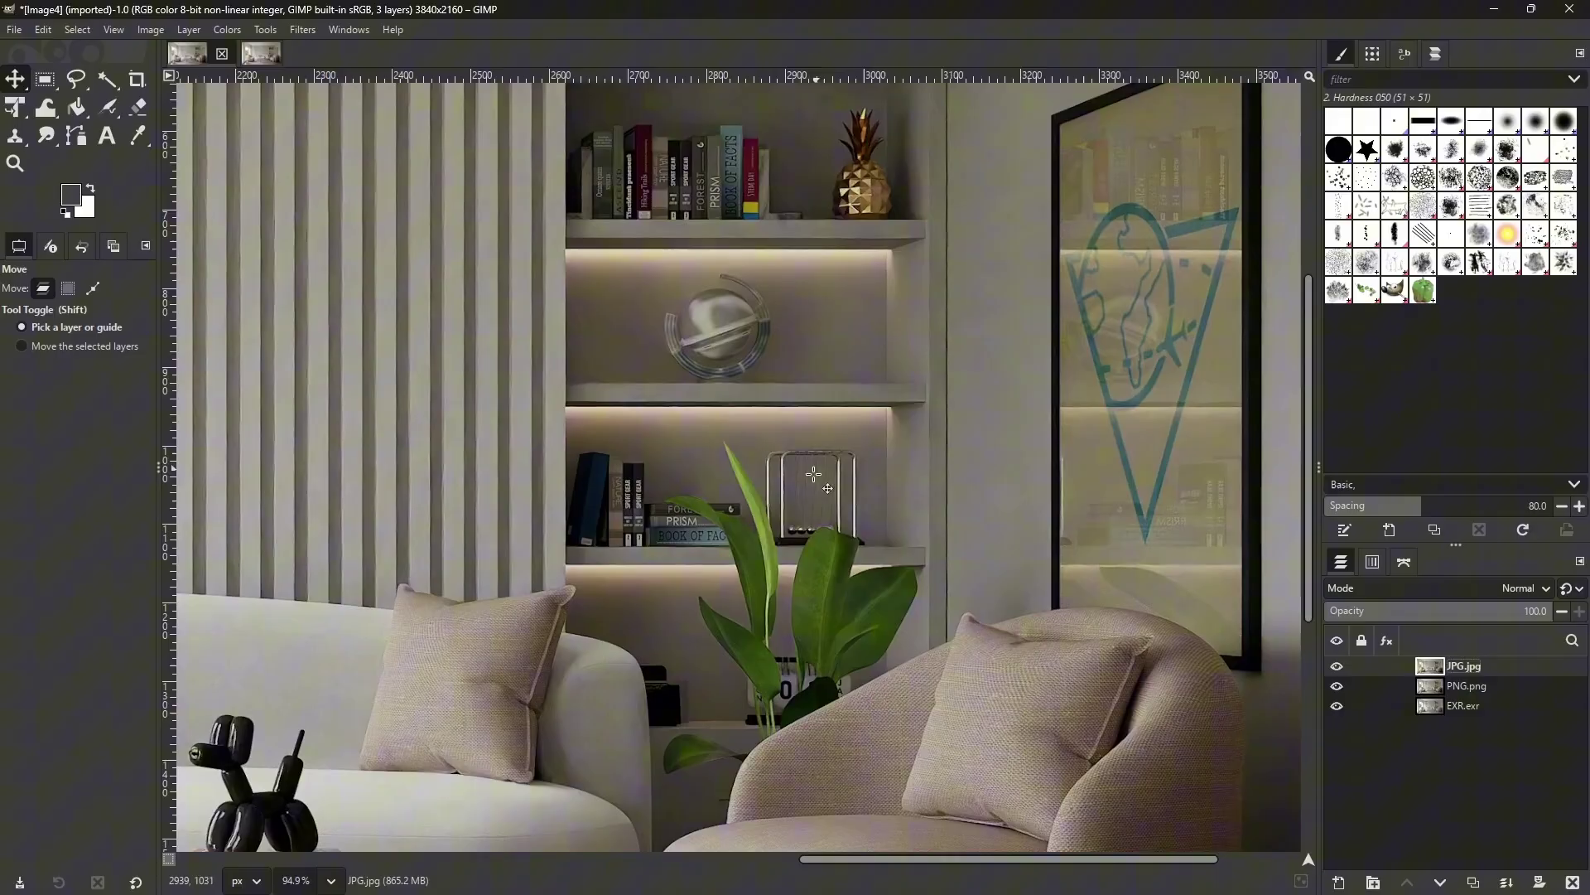
scroll(815, 474, up, 8)
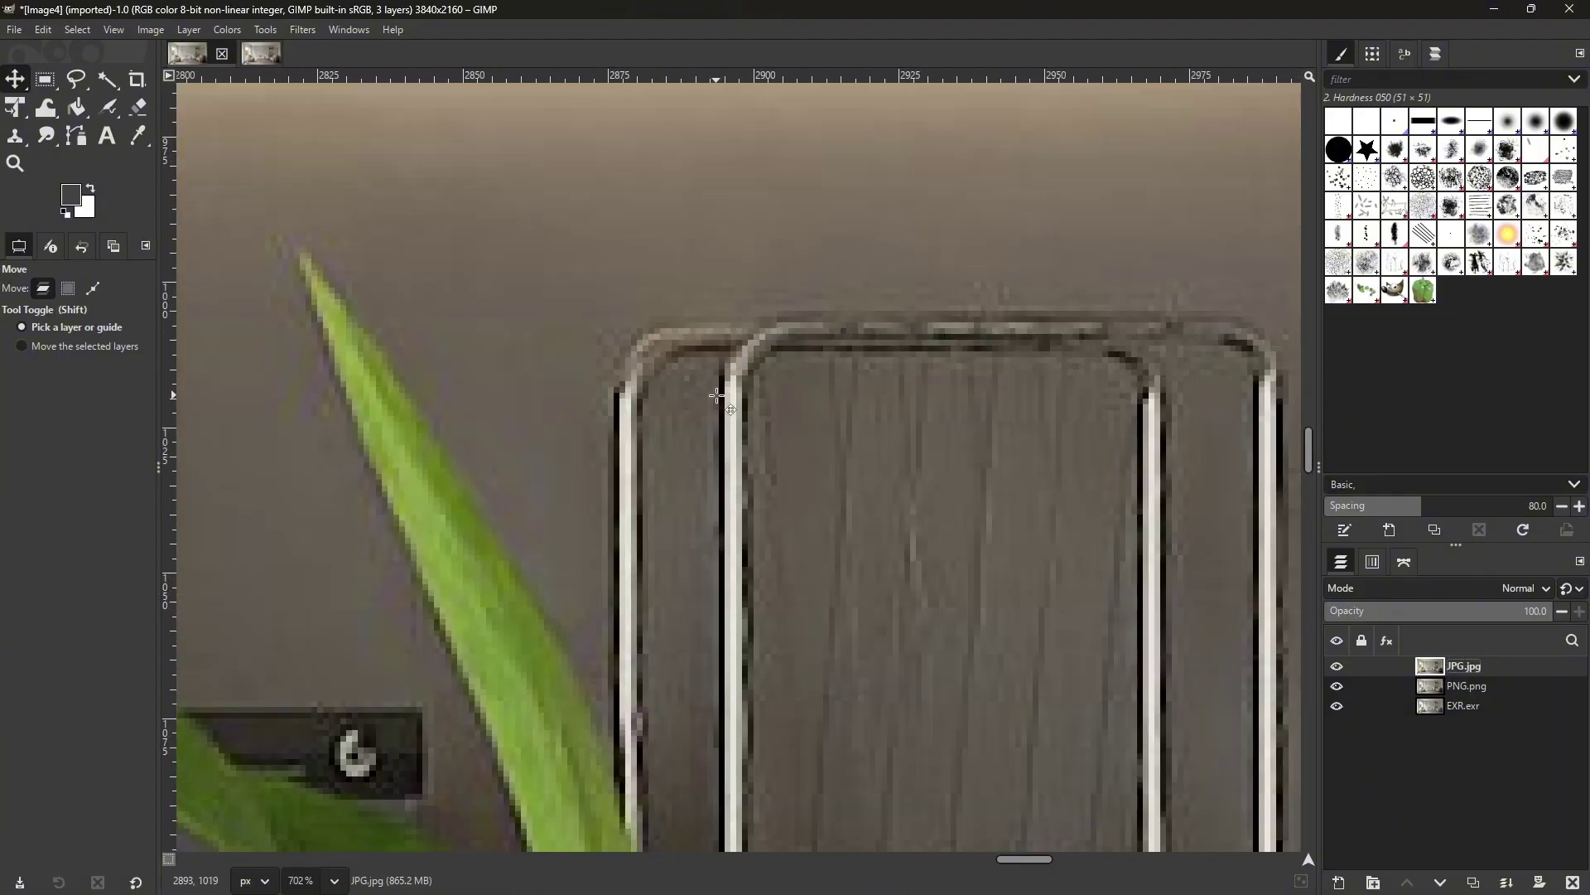
scroll(717, 396, down, 3)
scroll(810, 505, up, 2)
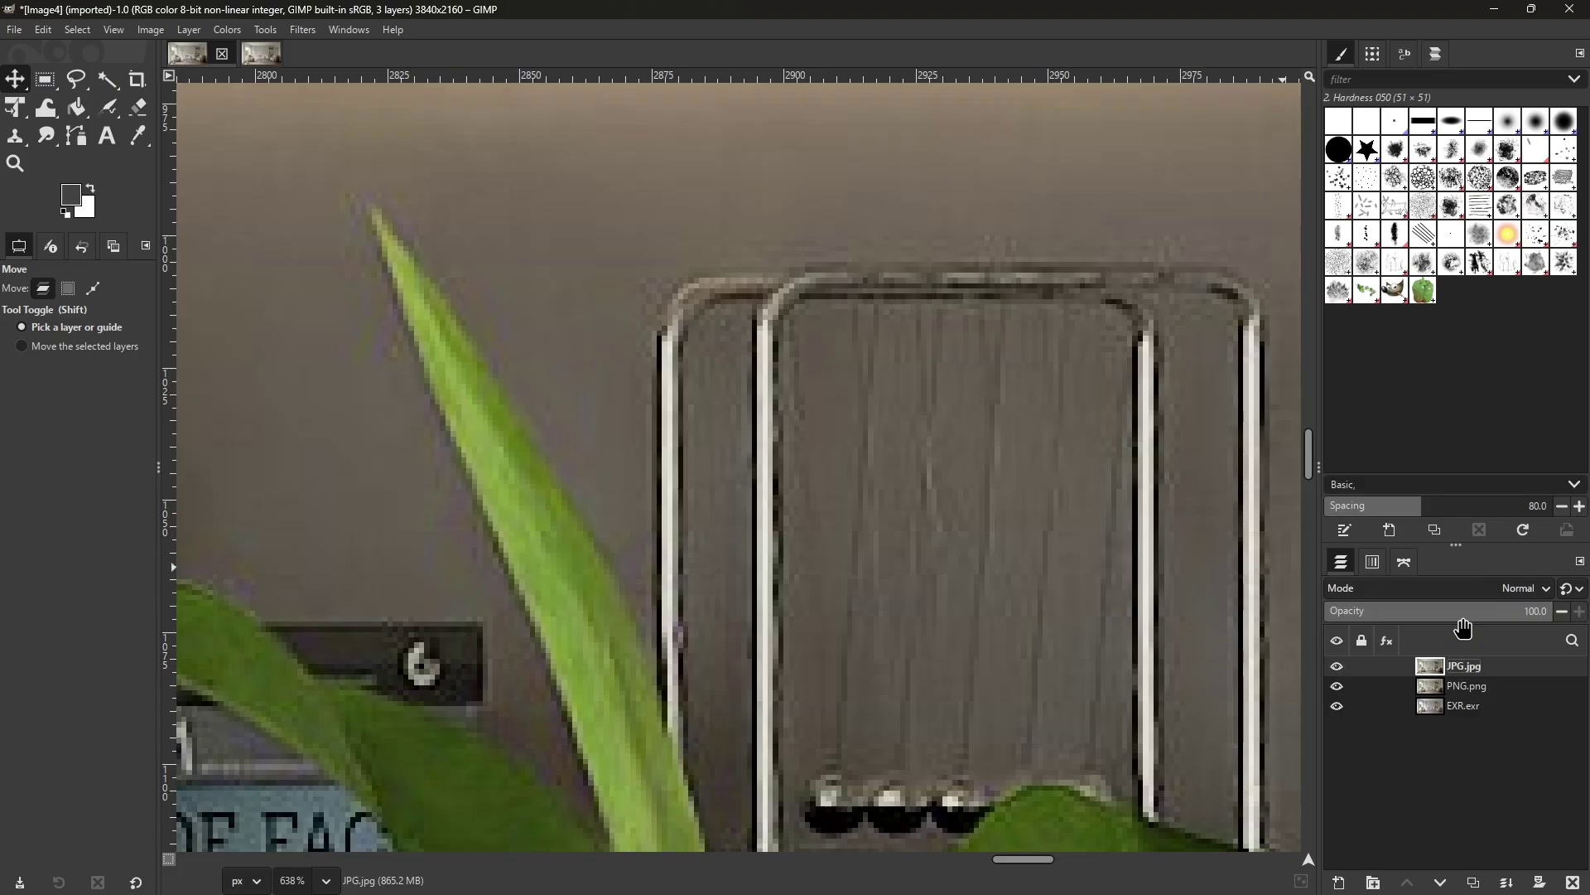
Step: Toggle JPG.jpg's visibility repeatedly to compare its shelf detail against PNG.png
click(1338, 668)
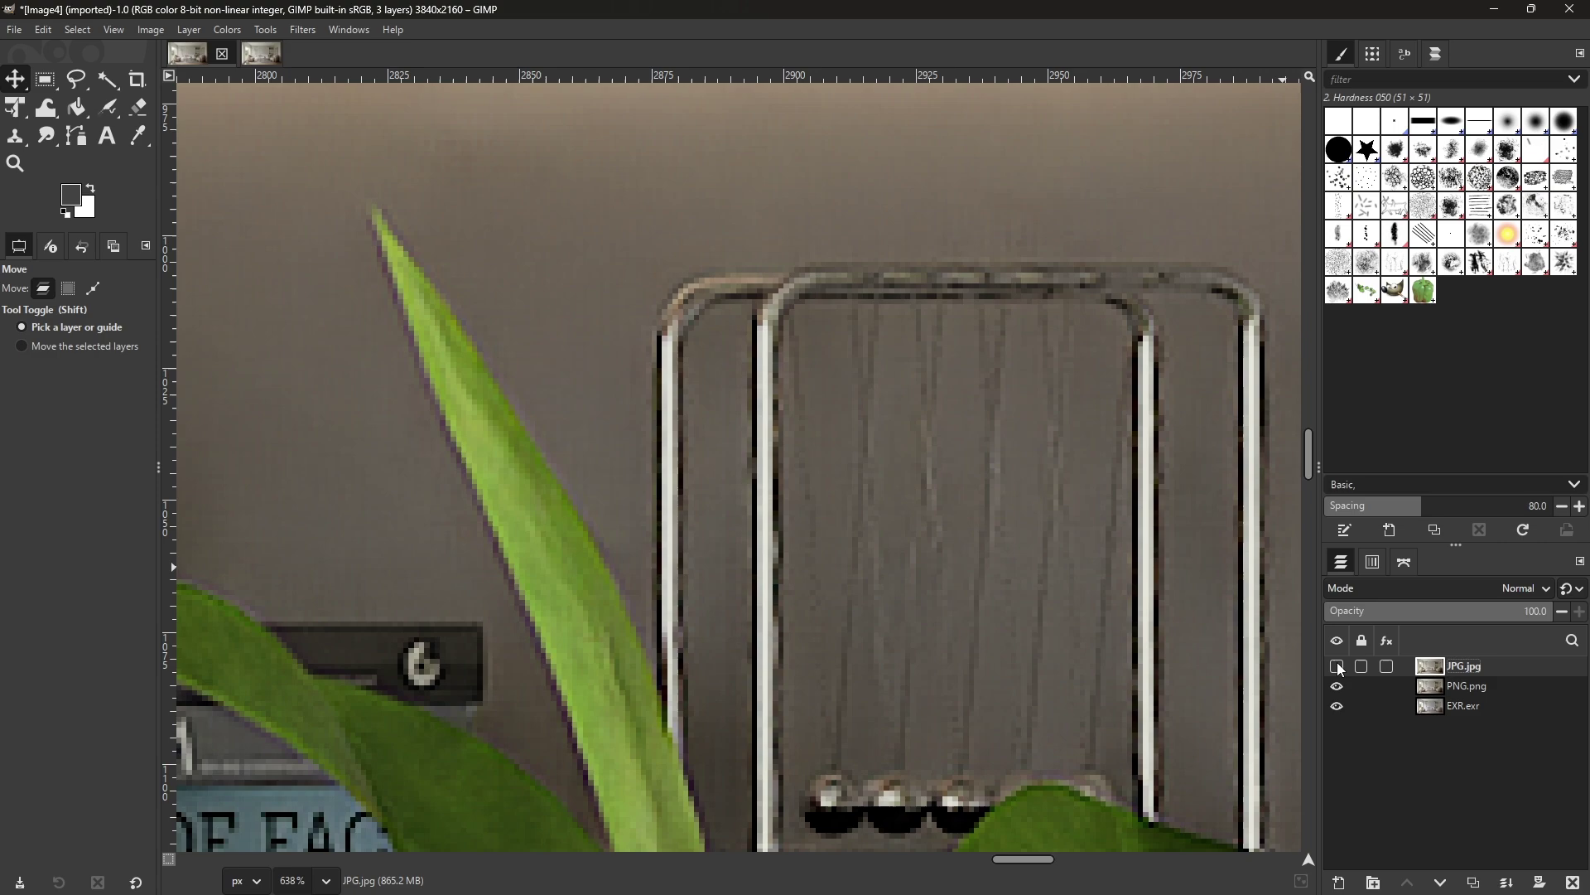
scroll(794, 429, down, 2)
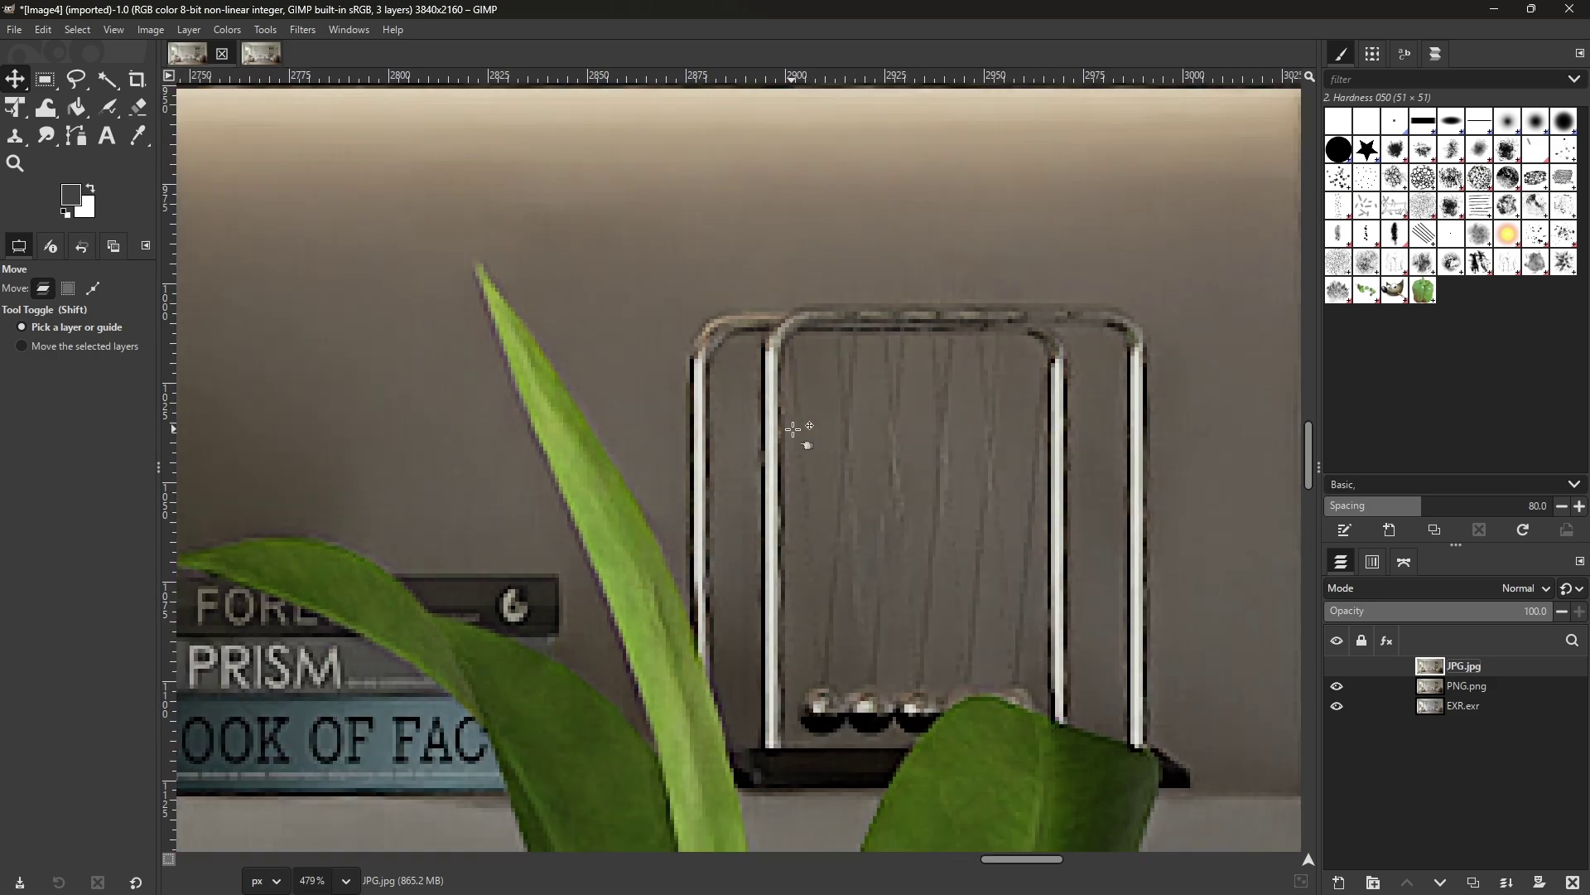
scroll(823, 321, up, 1)
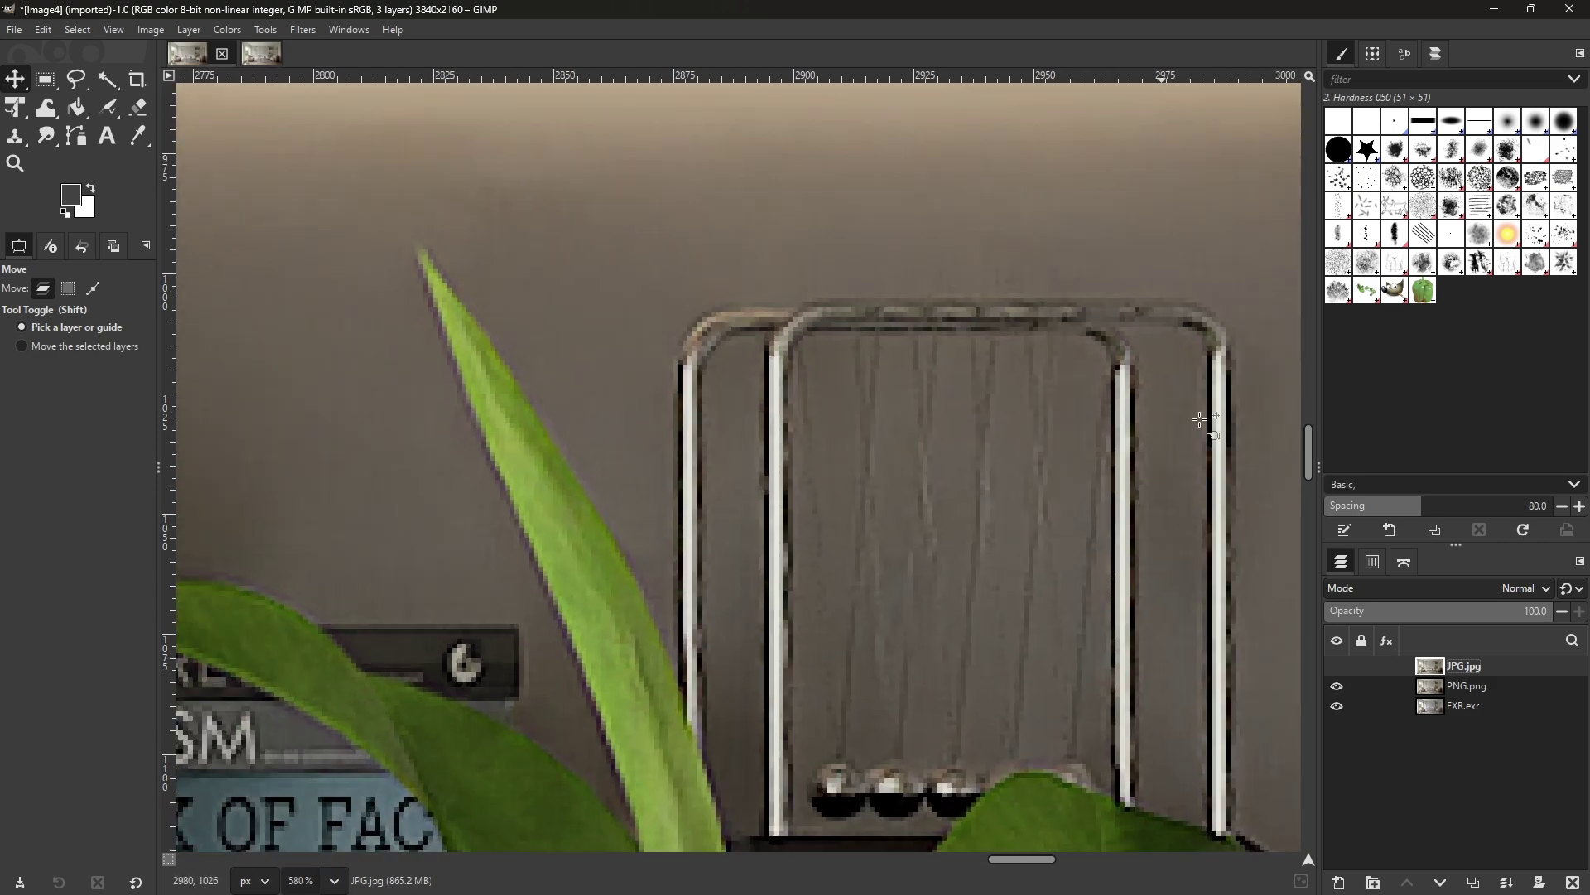
click(1337, 666)
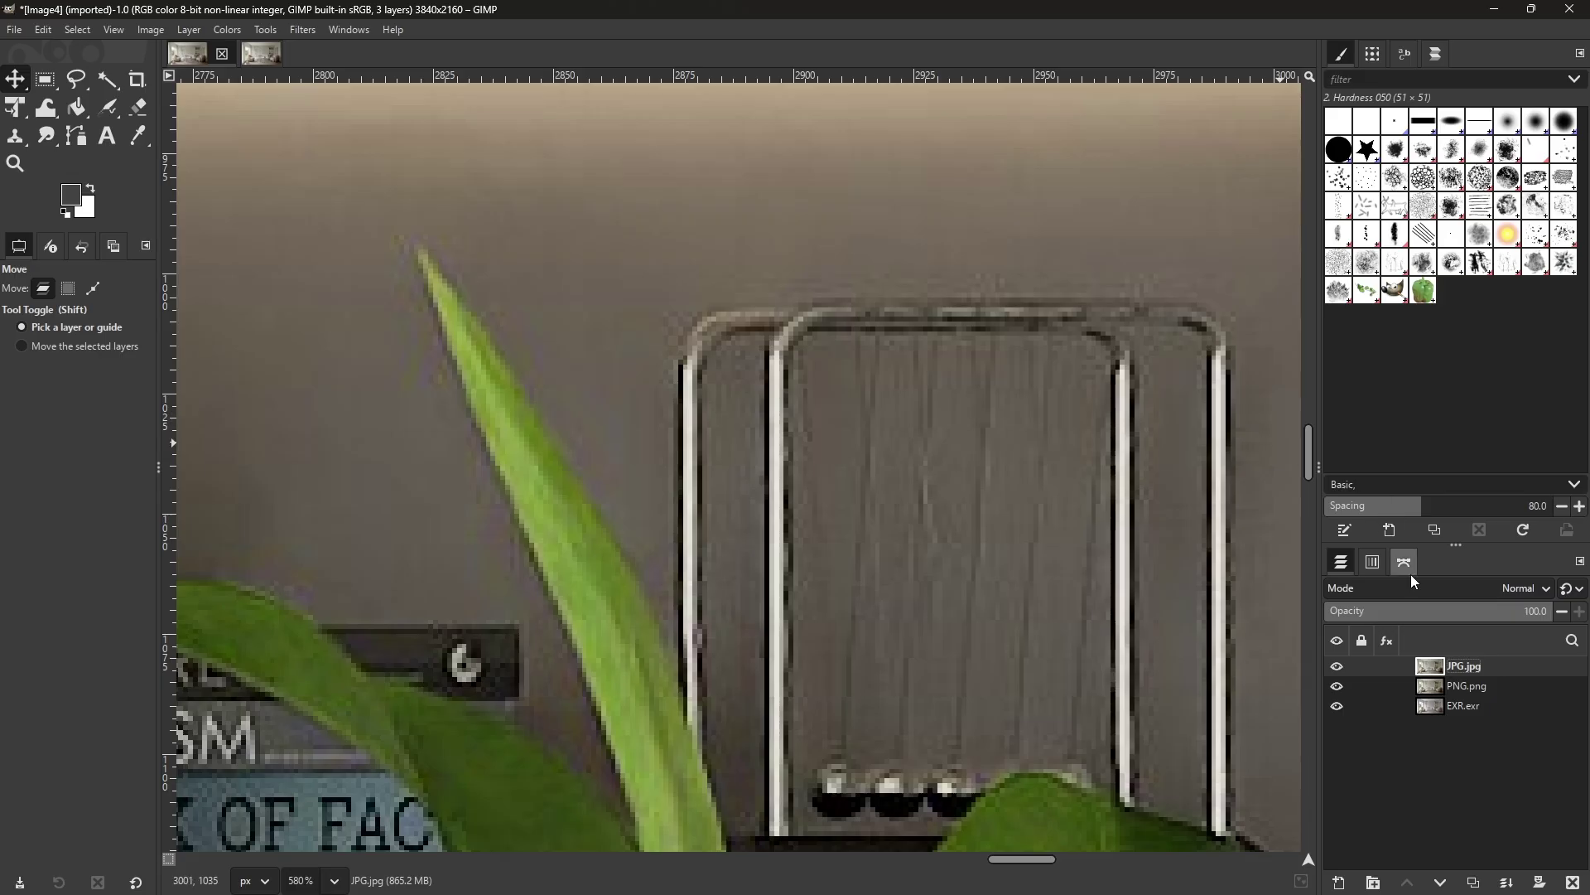
click(1338, 667)
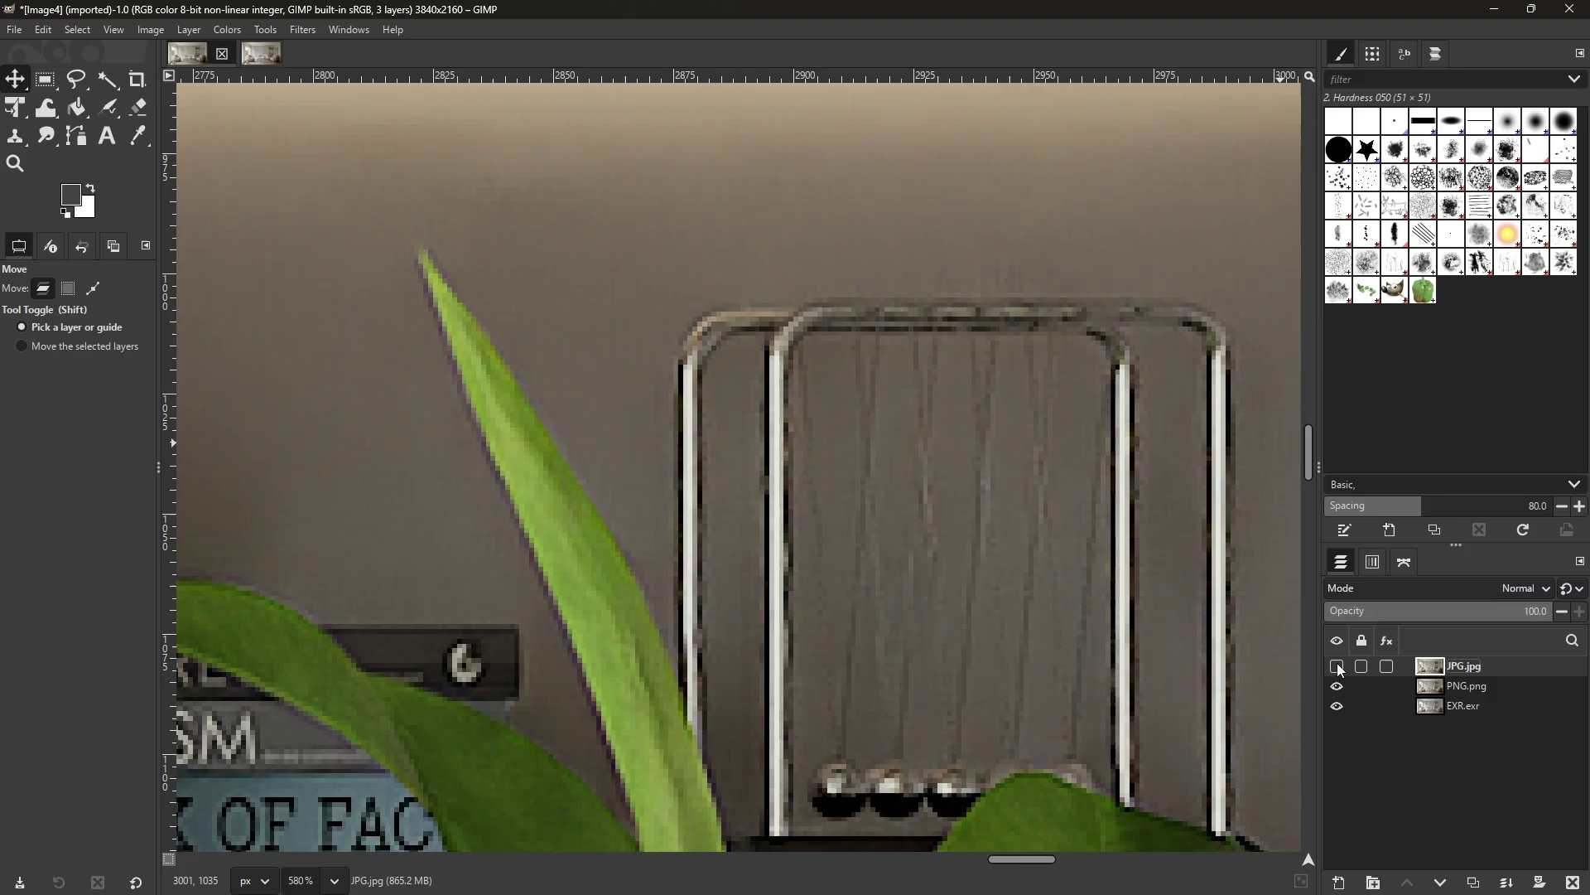
click(1338, 667)
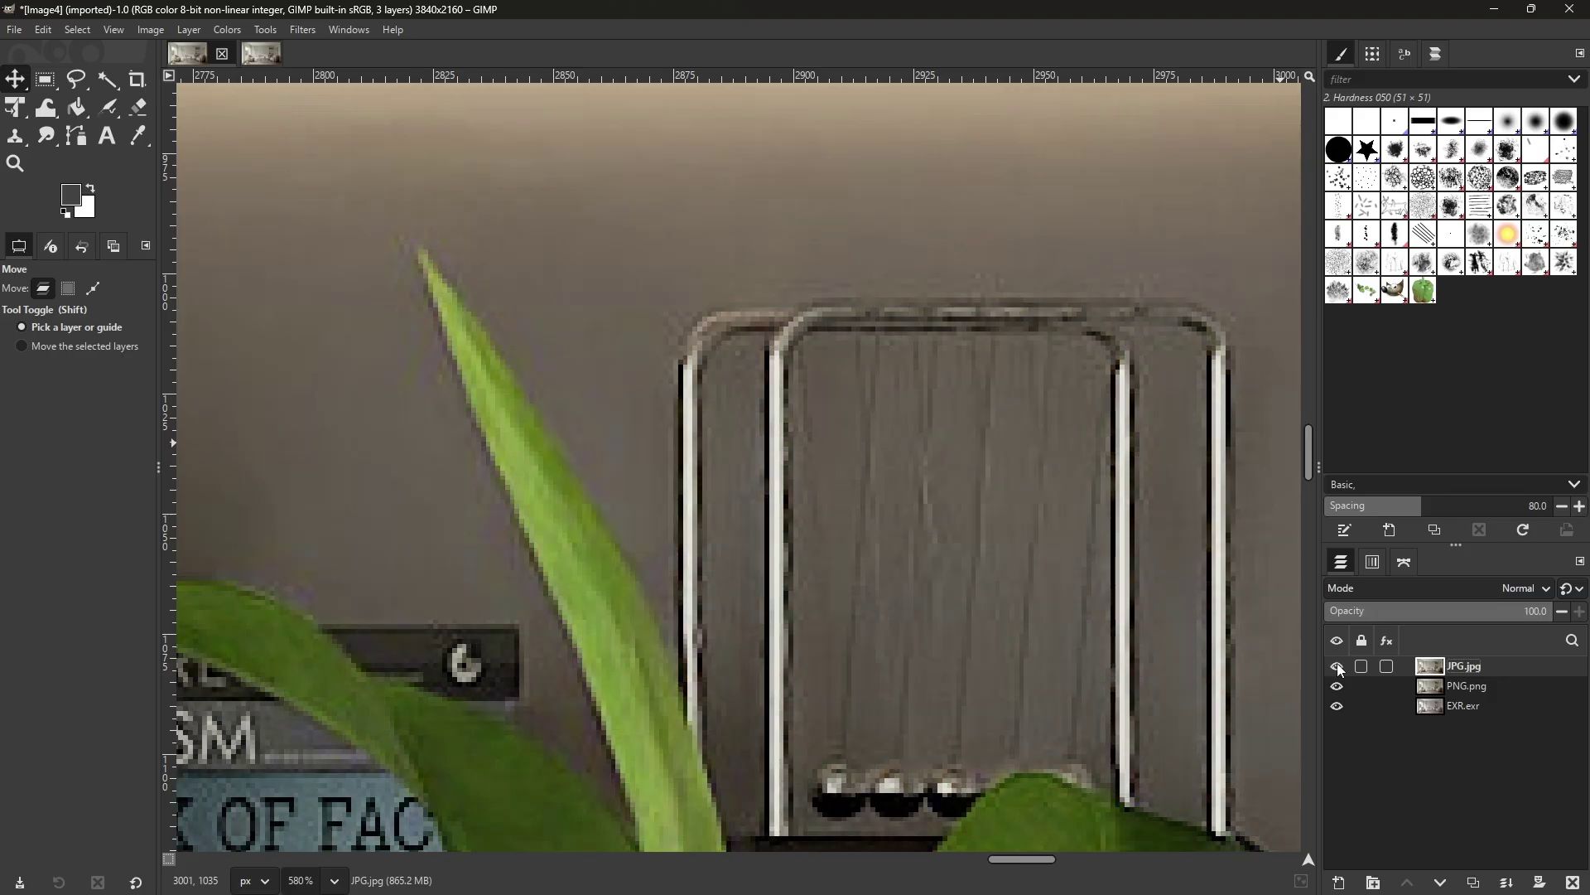
scroll(892, 428, down, 3)
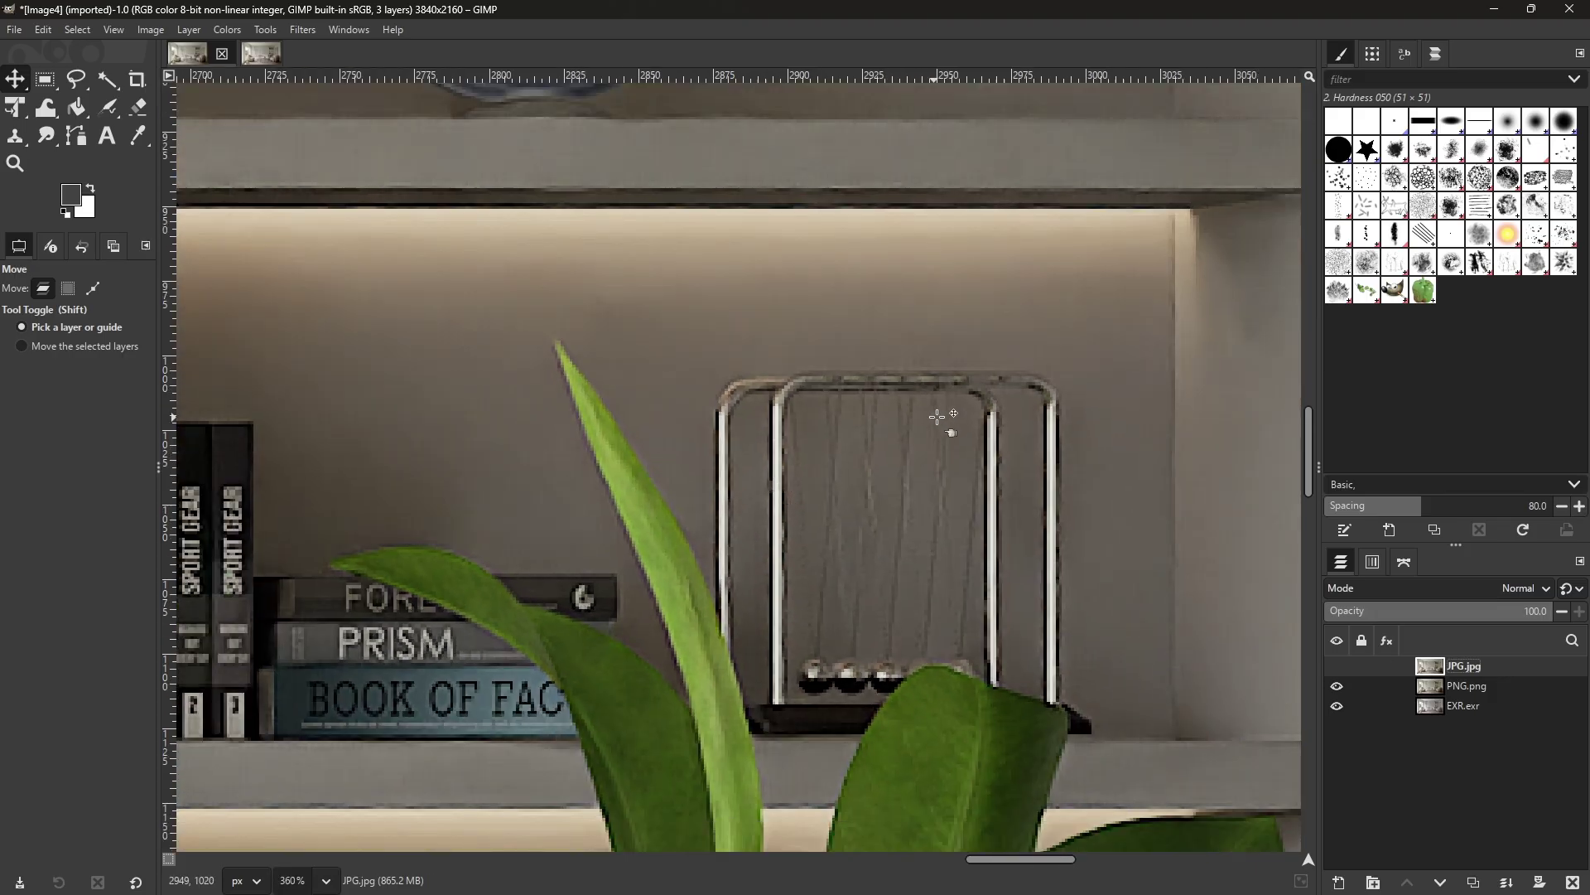
scroll(950, 404, down, 2)
scroll(887, 384, up, 5)
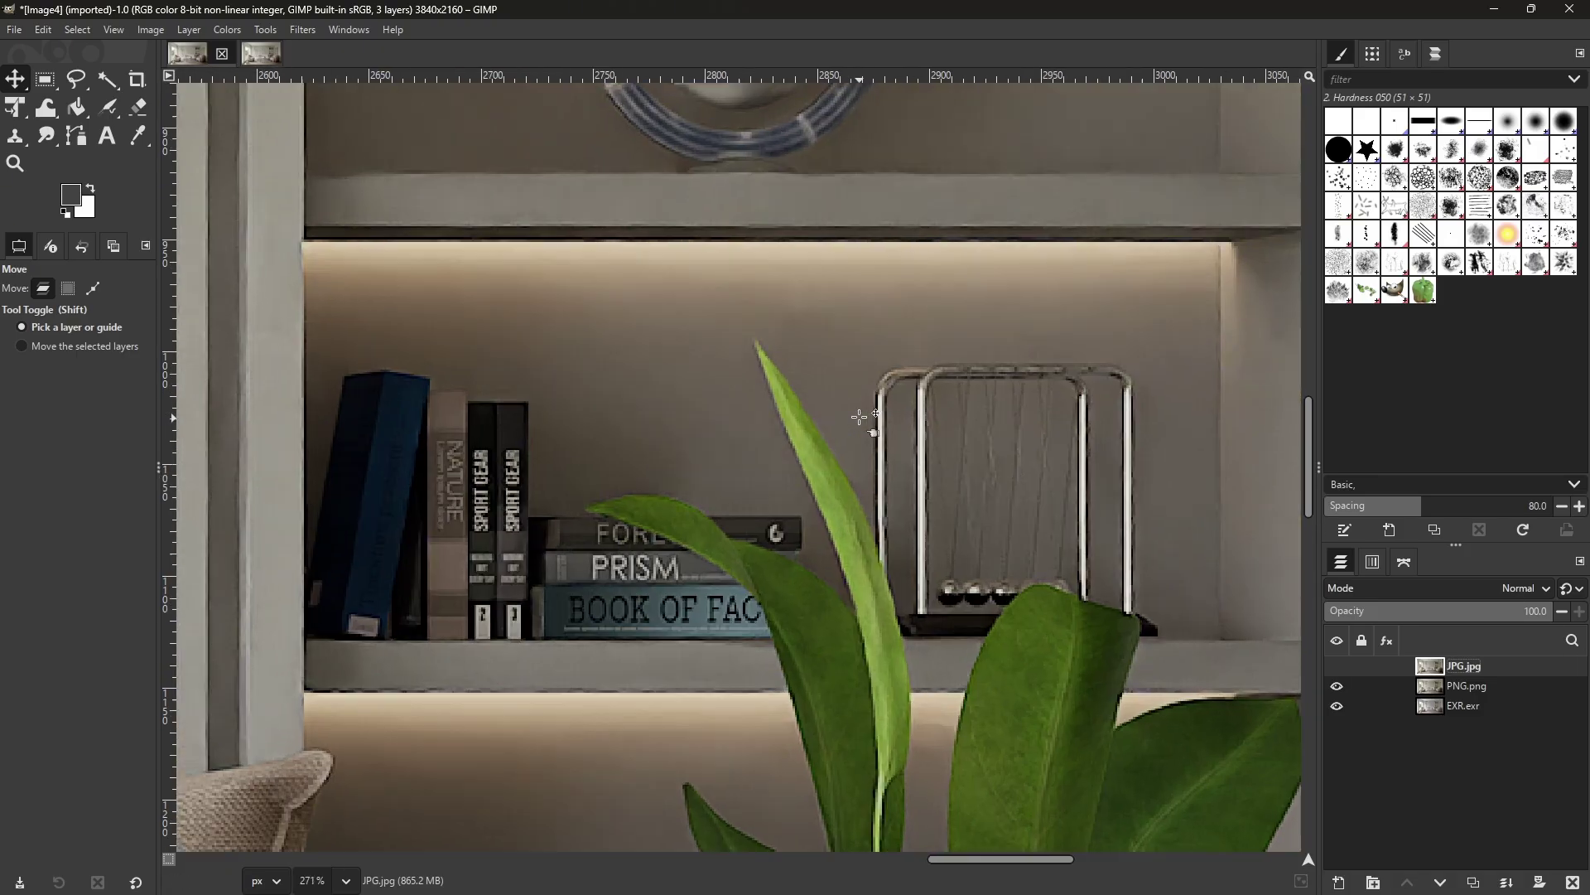
Step: Toggle the PNG.png layer on and off to compare it with EXR.exr
click(1338, 688)
scroll(928, 409, up, 3)
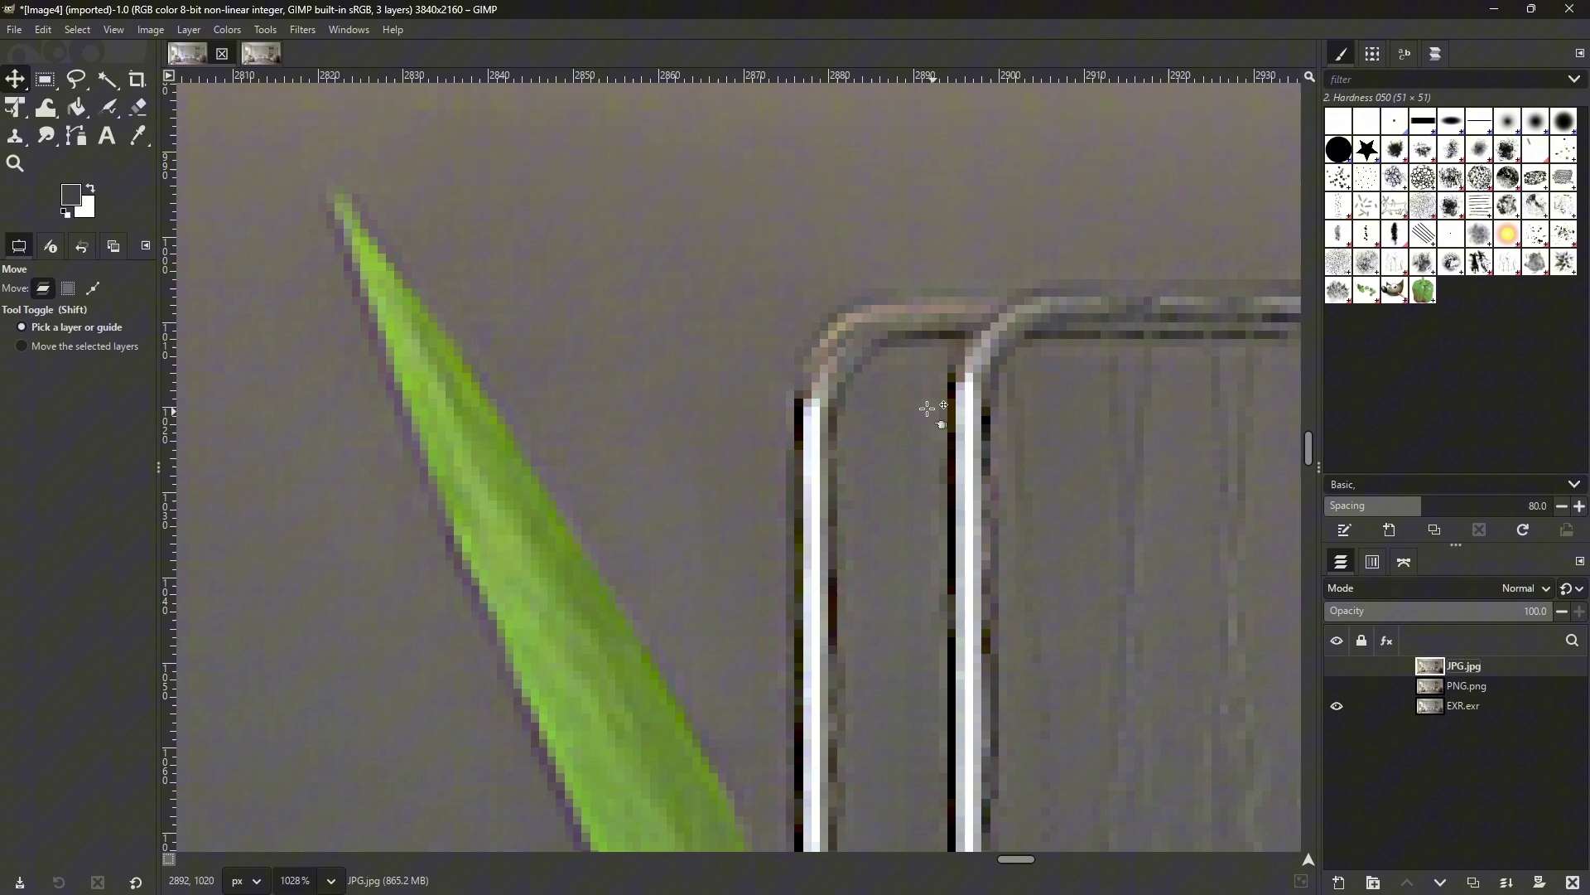
scroll(848, 312, down, 1)
click(1338, 687)
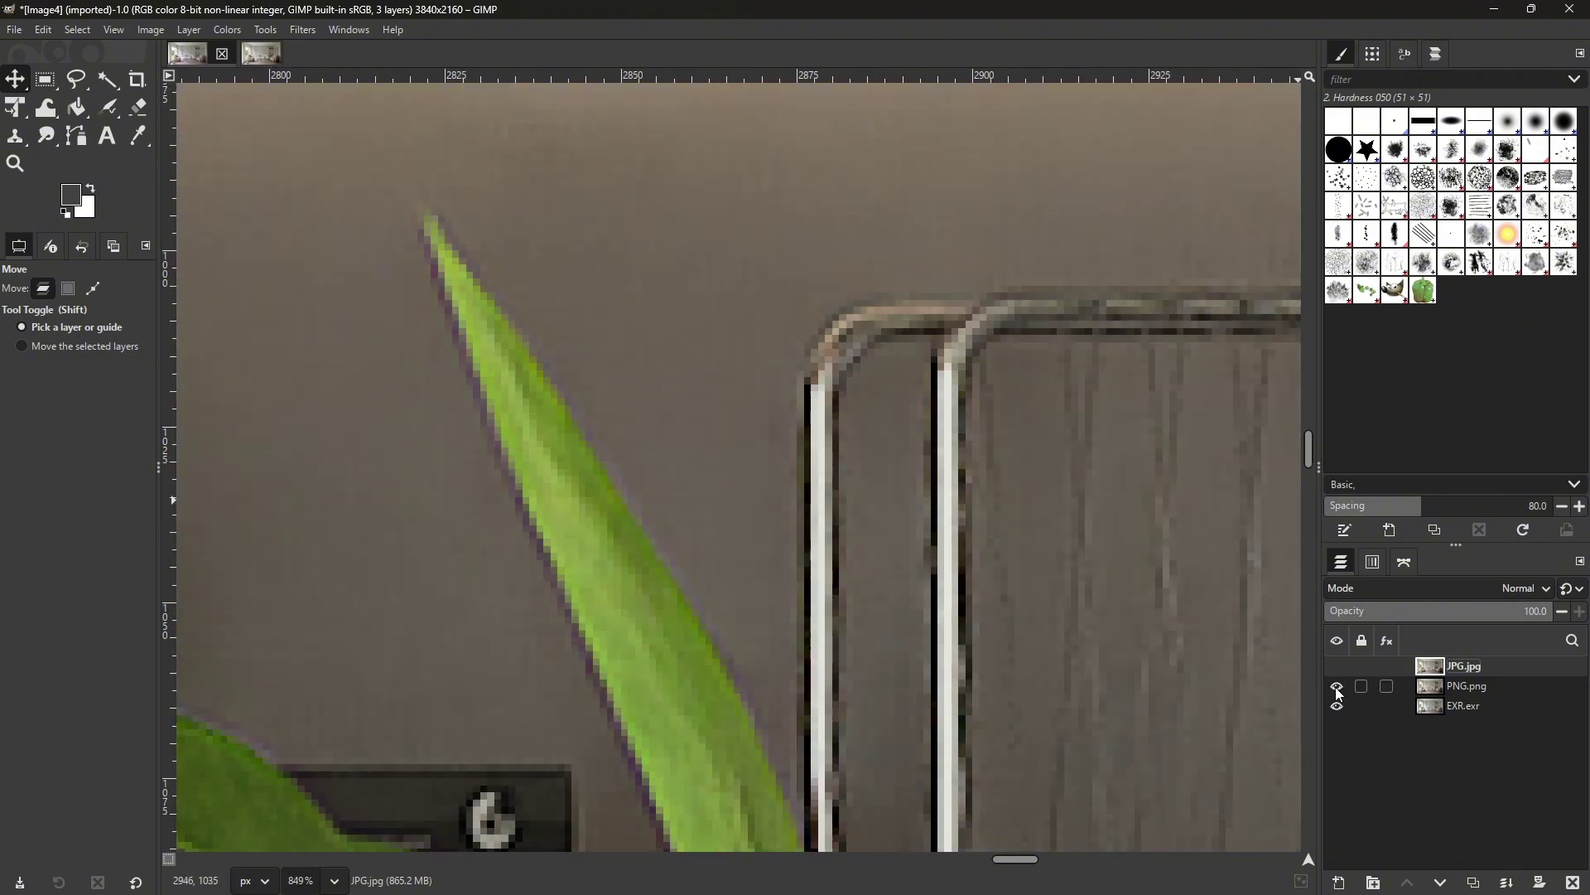
click(1337, 688)
click(1337, 688)
click(1337, 687)
click(1337, 688)
Step: Fit the whole render in the window and compare again, leaving only EXR.exr visible
key(minus)
key(minus)
key(minus)
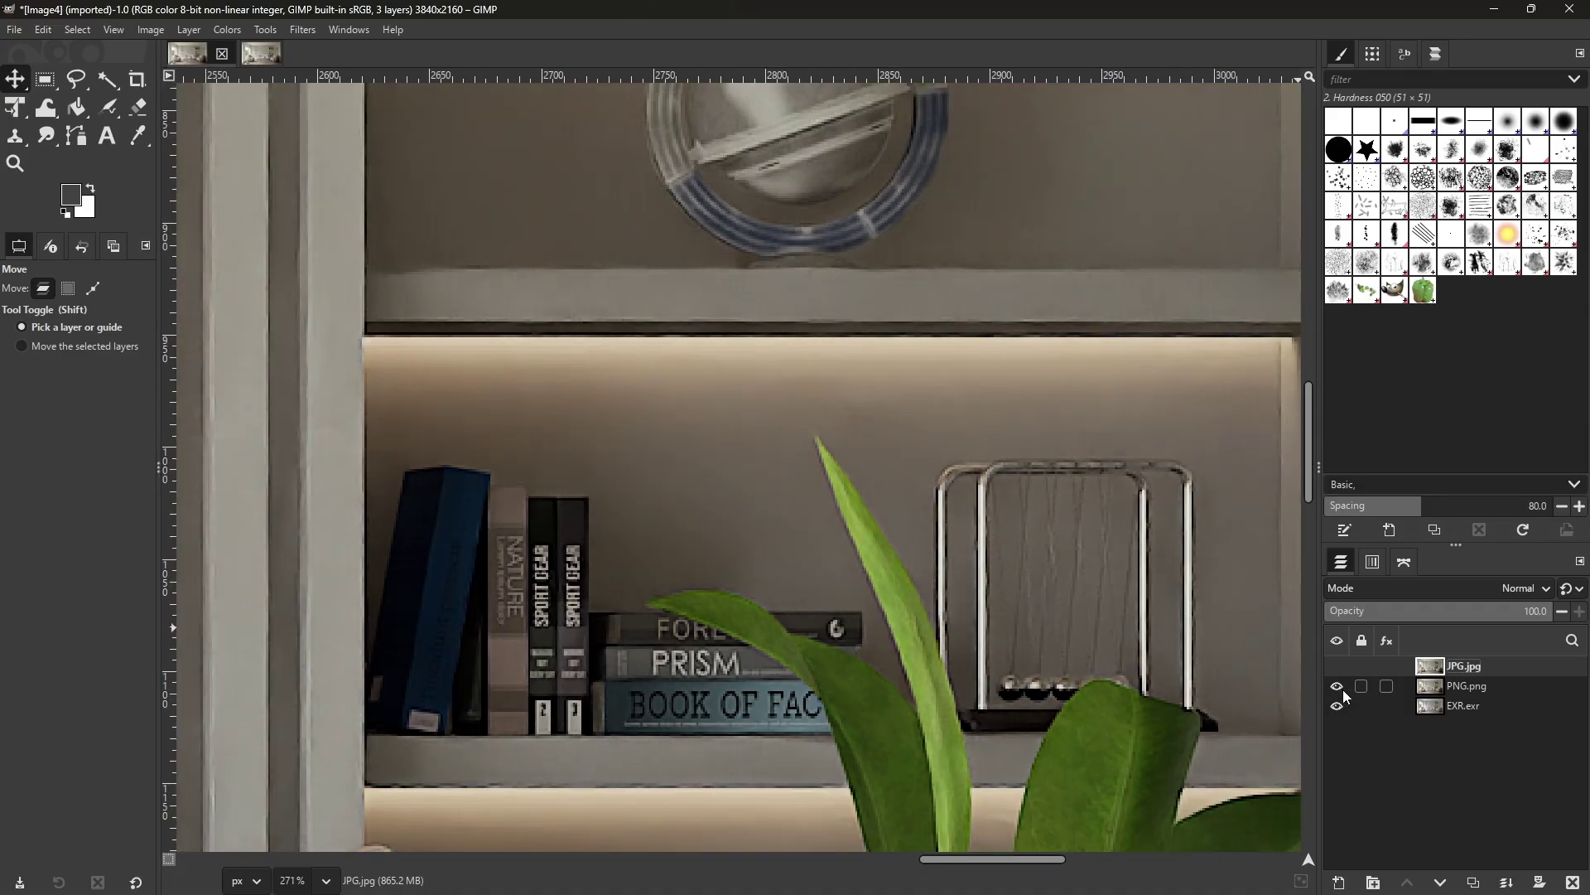
click(1337, 688)
scroll(1053, 449, down, 5)
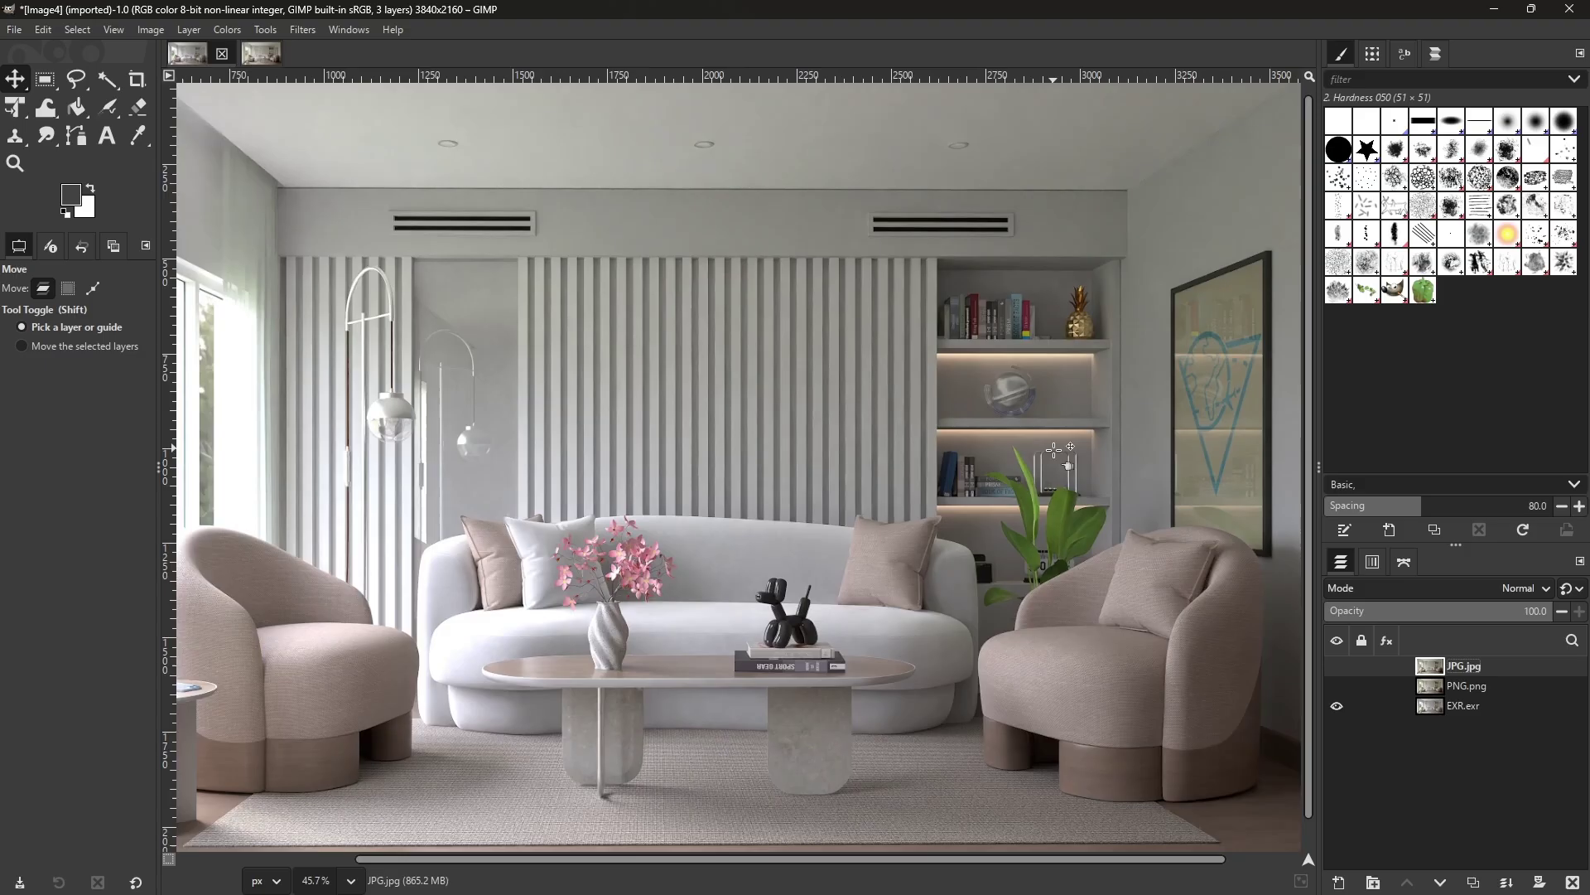
scroll(1054, 450, down, 2)
key(shift+ctrl+j)
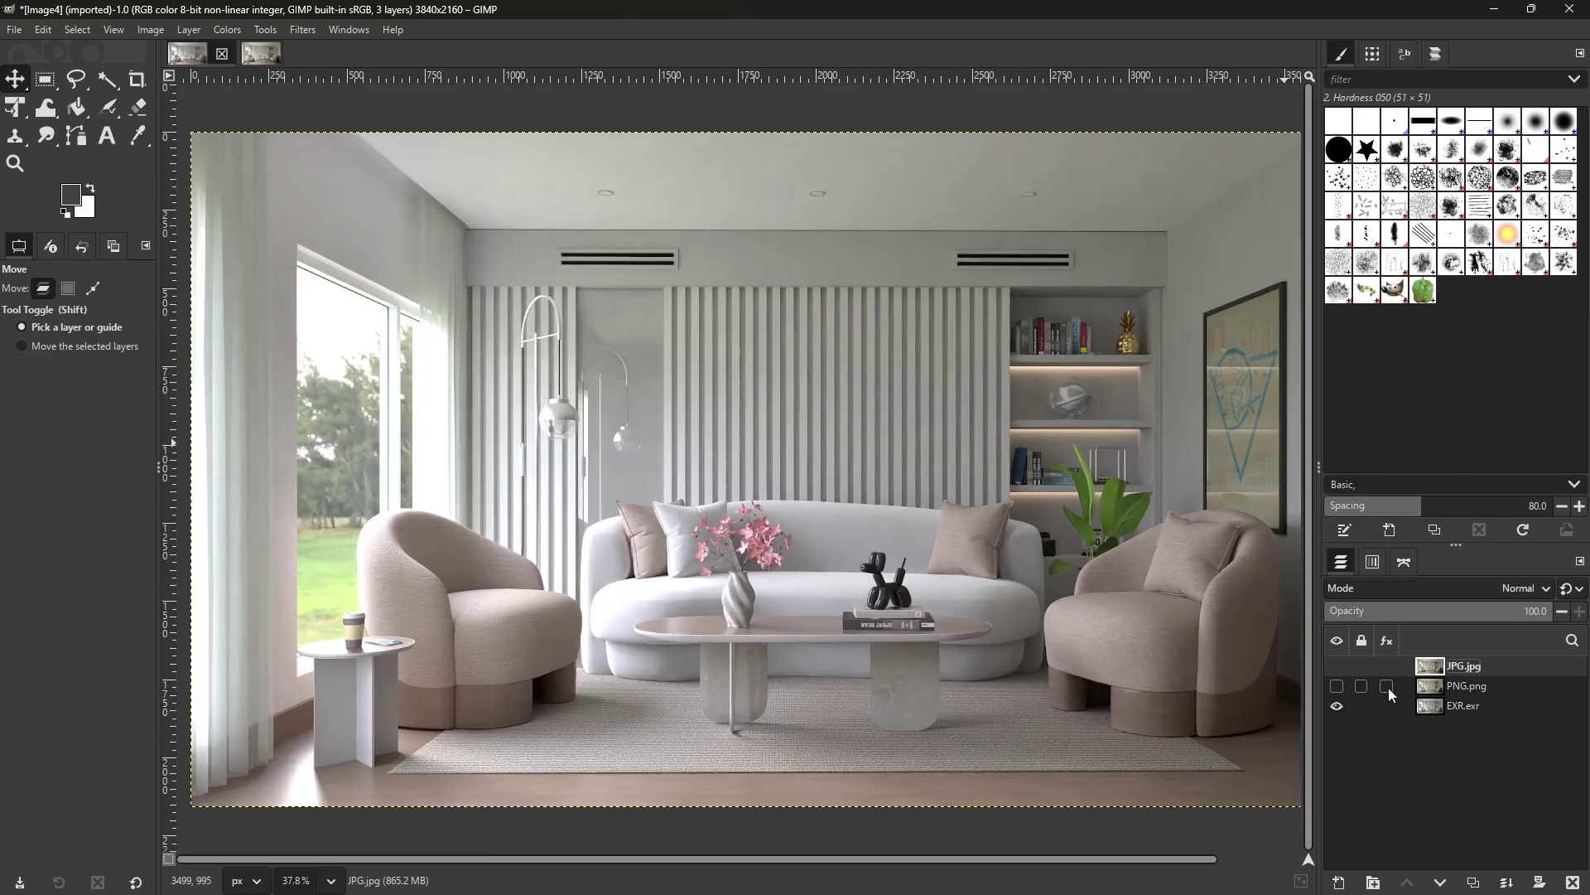
click(1337, 687)
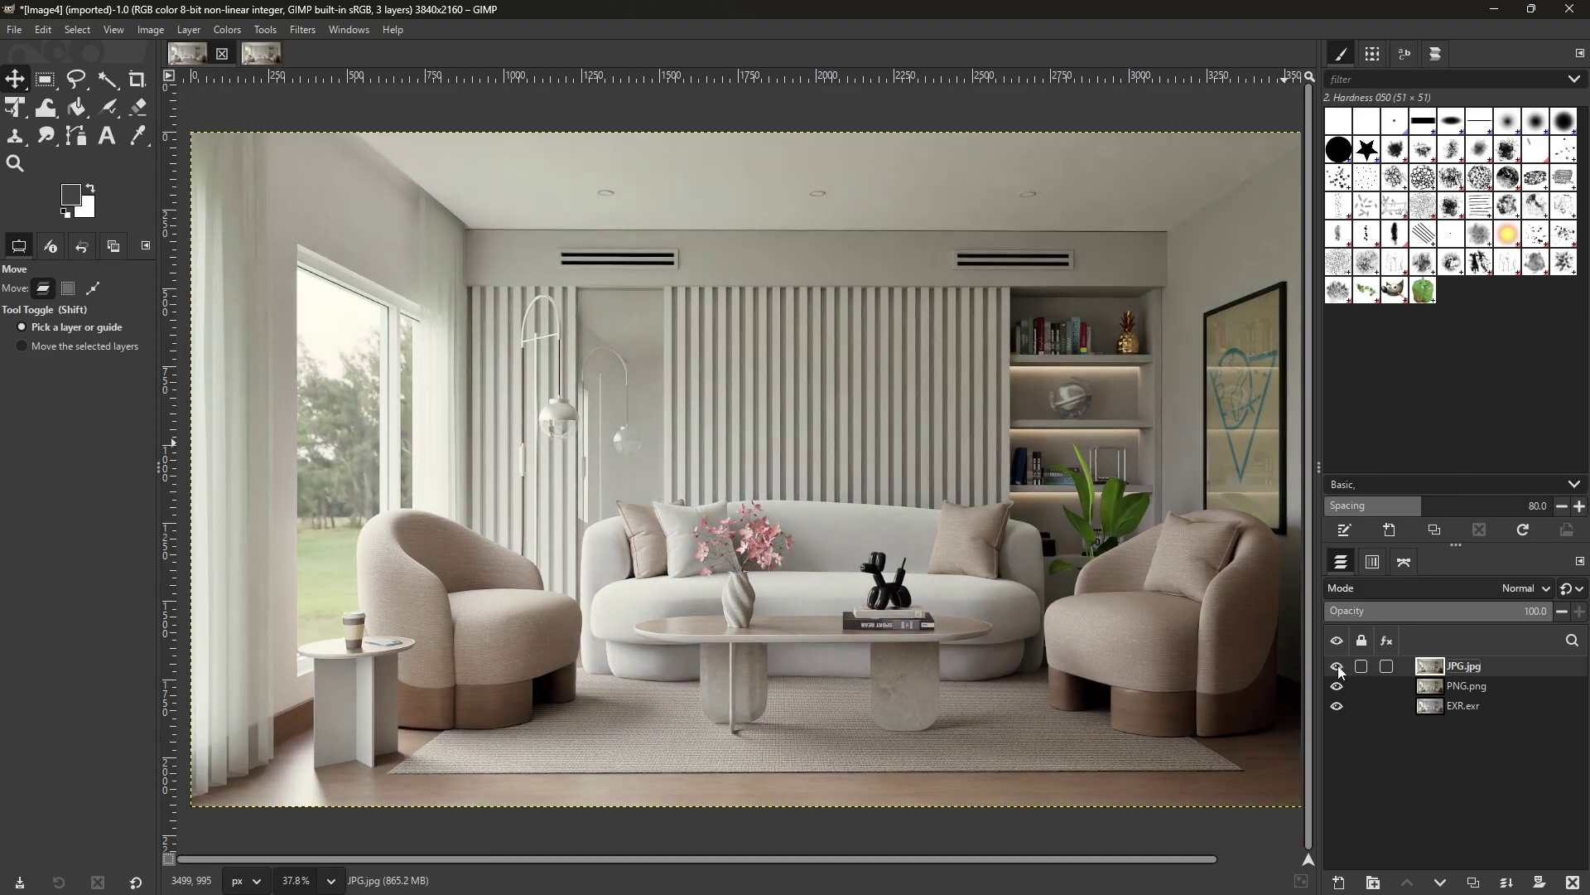
click(1337, 687)
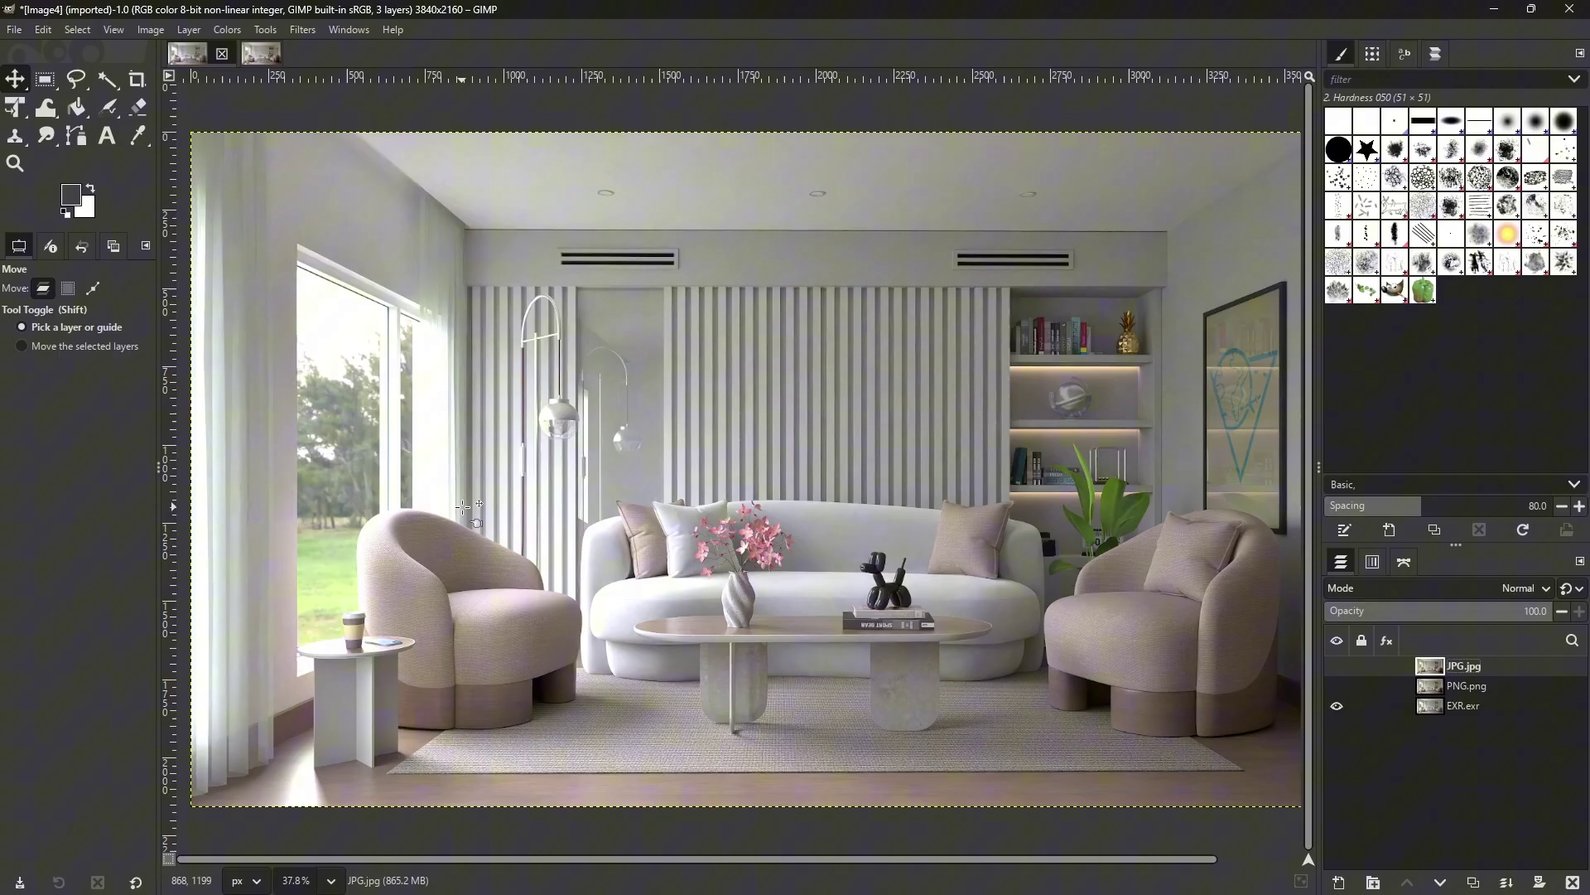
key(alt+Tab)
Step: Scroll the export-settings documentation and highlight the EXR format heading
click(957, 450)
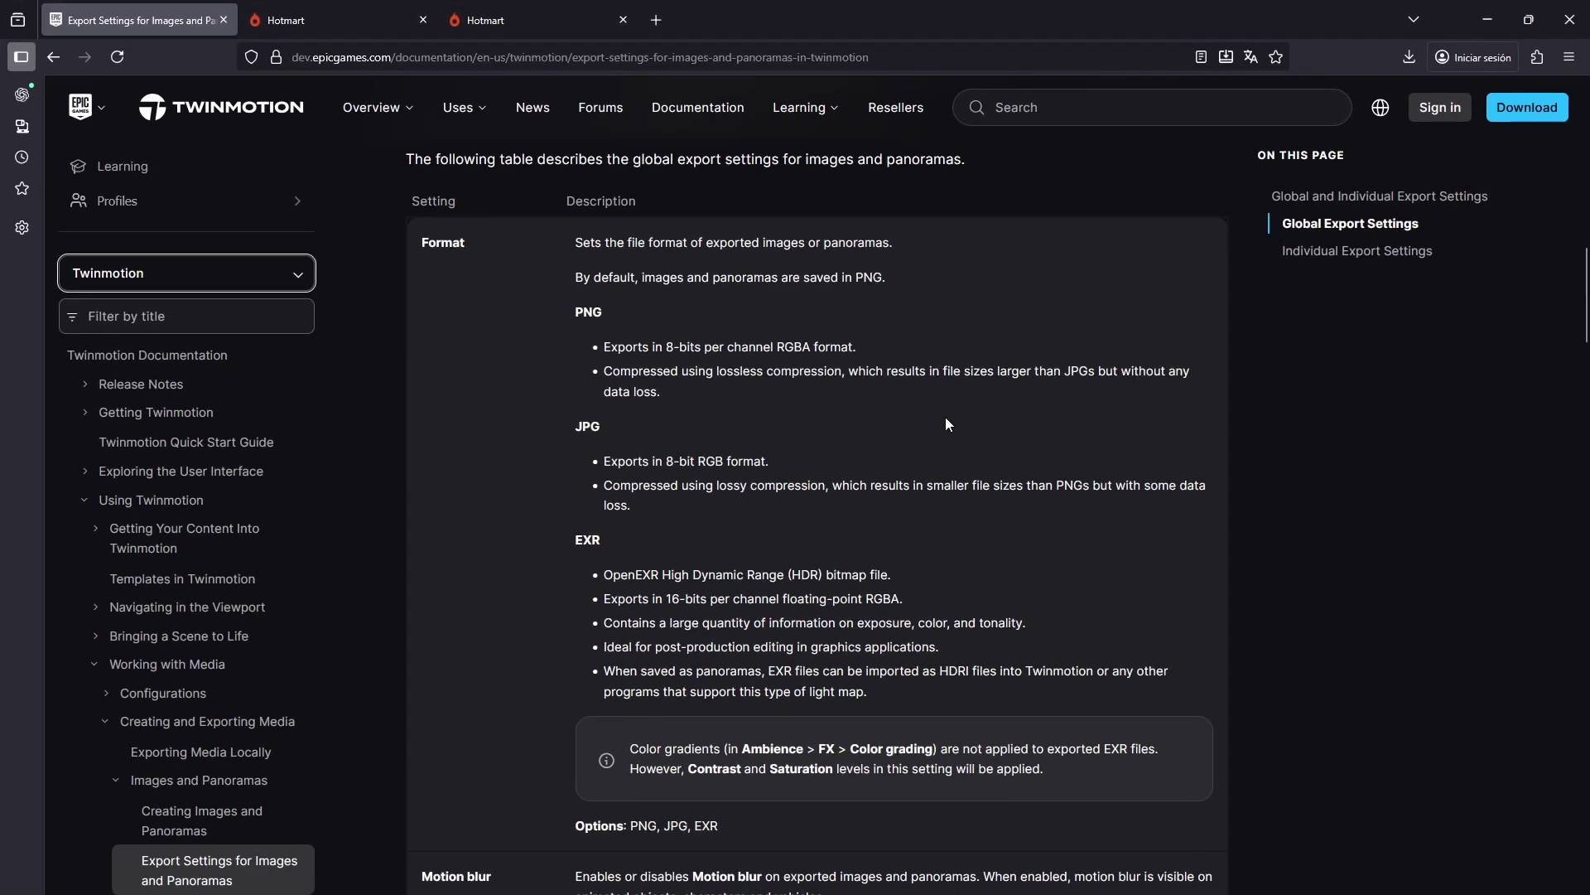
scroll(943, 457, down, 1)
scroll(606, 408, up, 1)
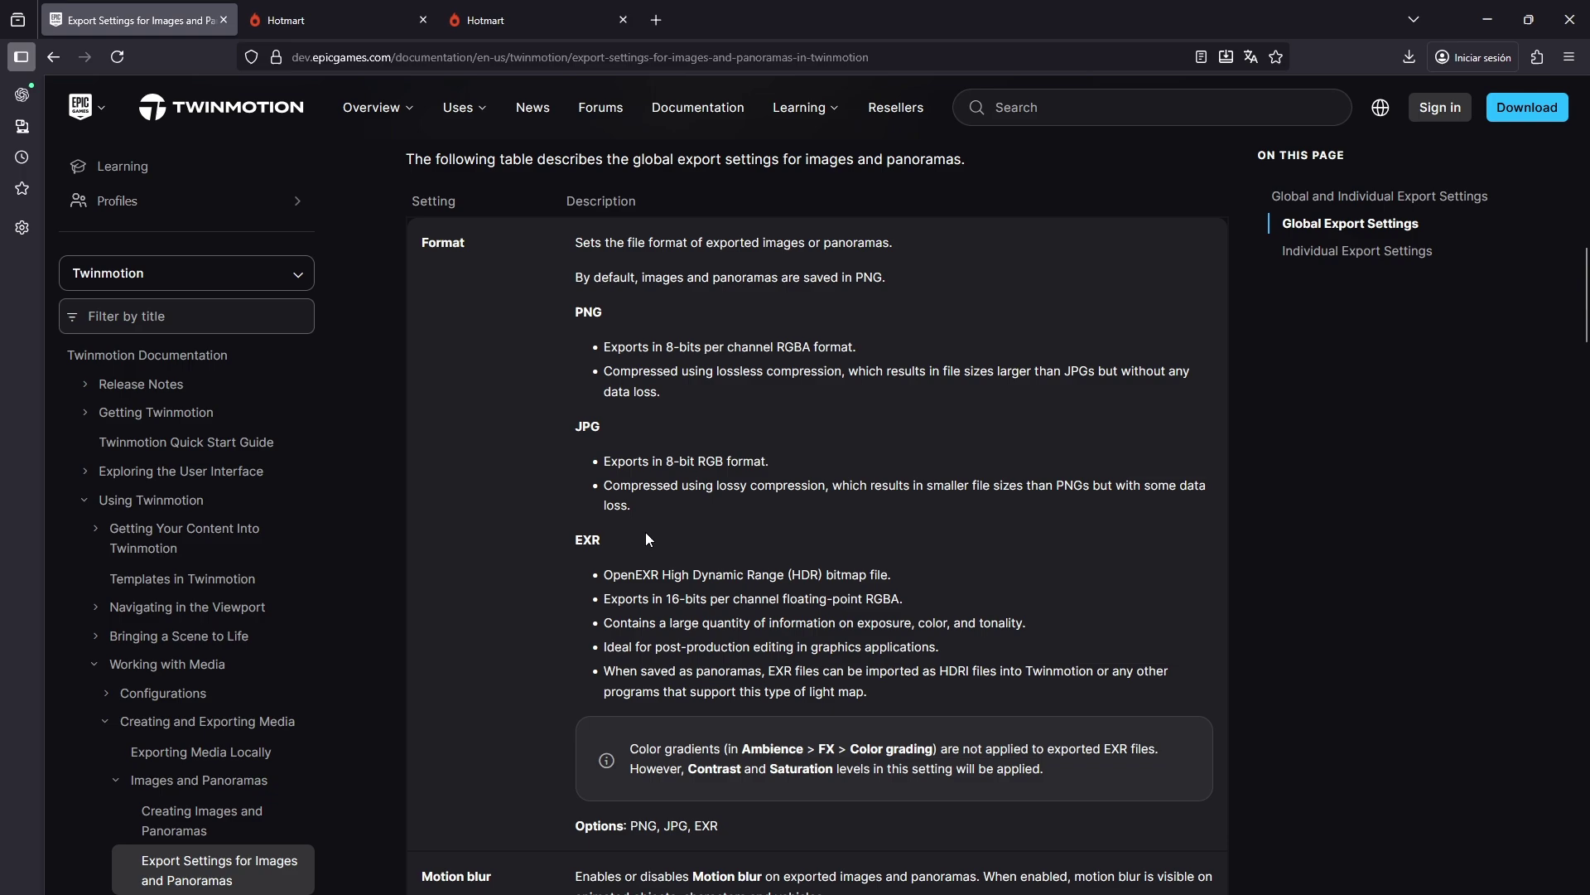
scroll(796, 458, down, 1)
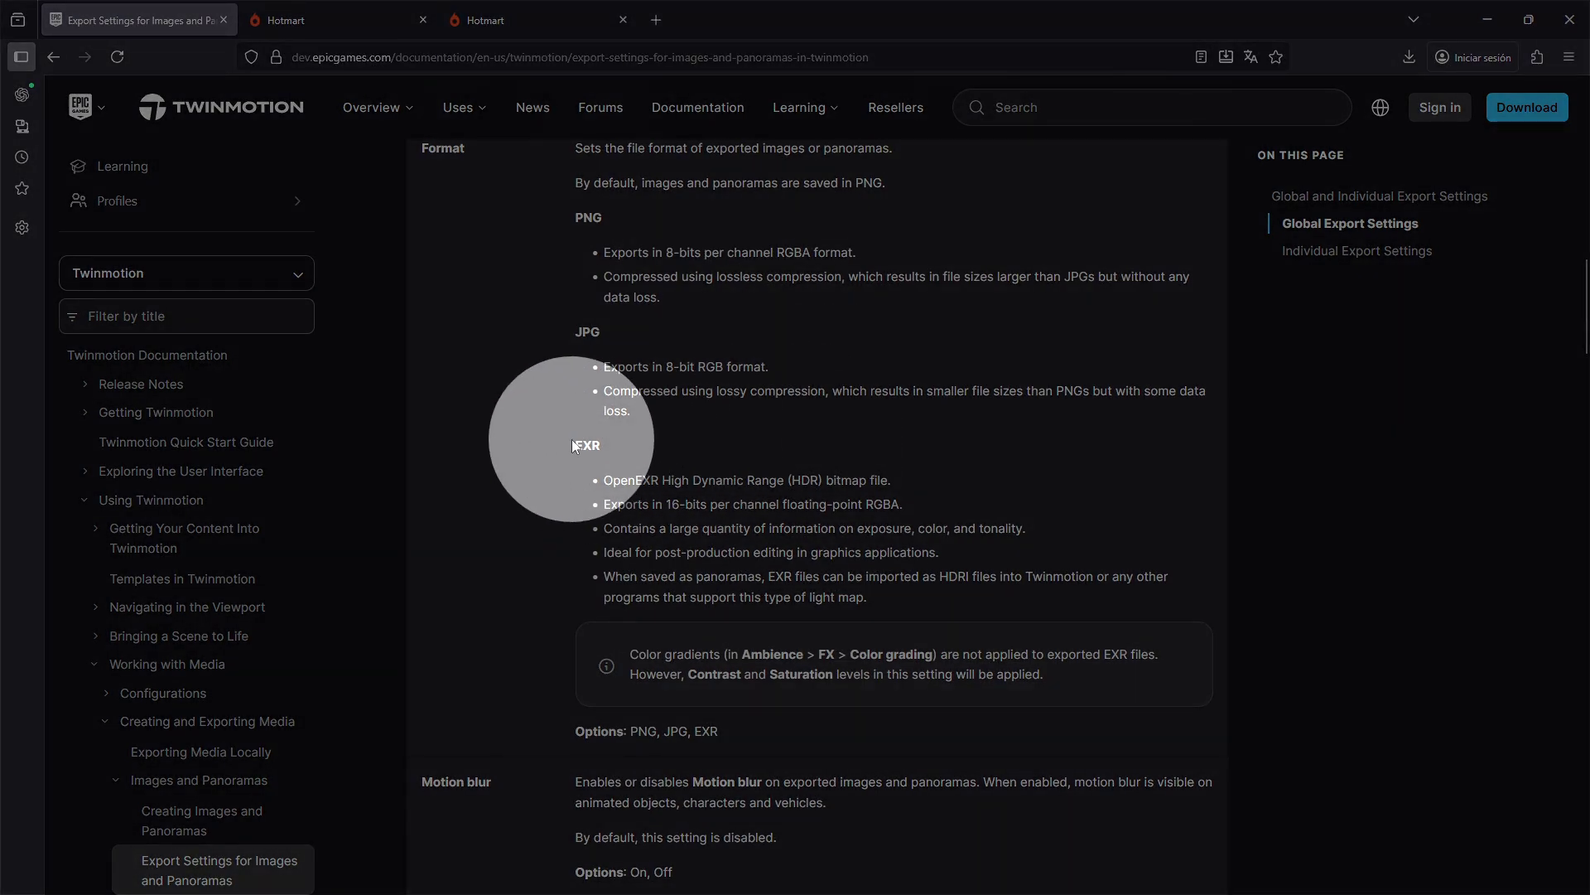
drag(573, 441, 882, 478)
click(695, 495)
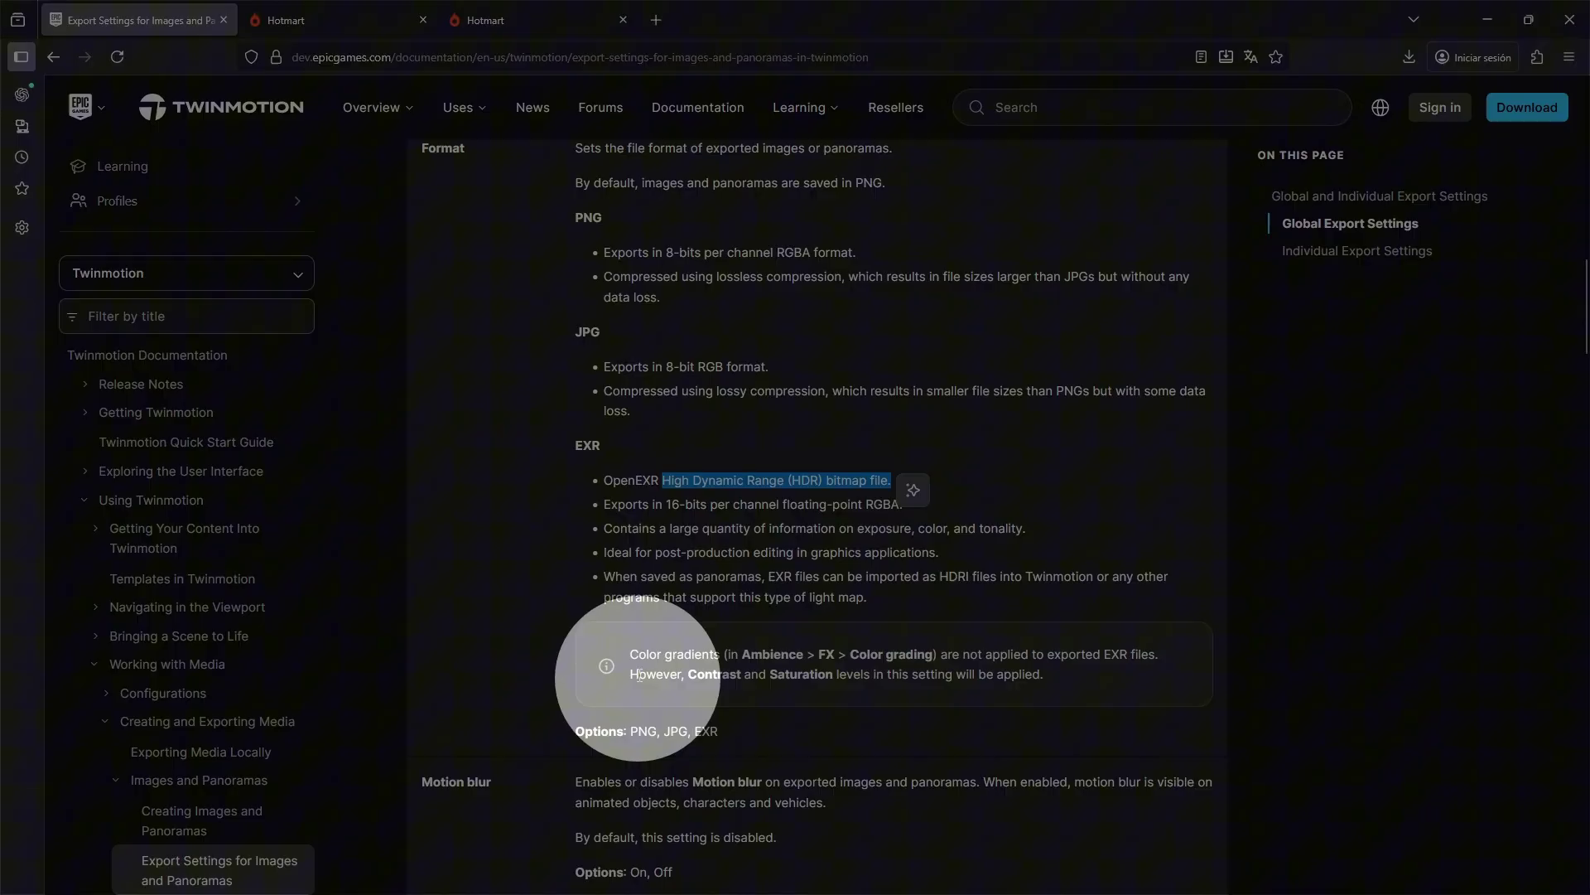
Step: Highlight the note about color gradients before returning to Twinmotion
click(634, 656)
drag(634, 657, 1151, 660)
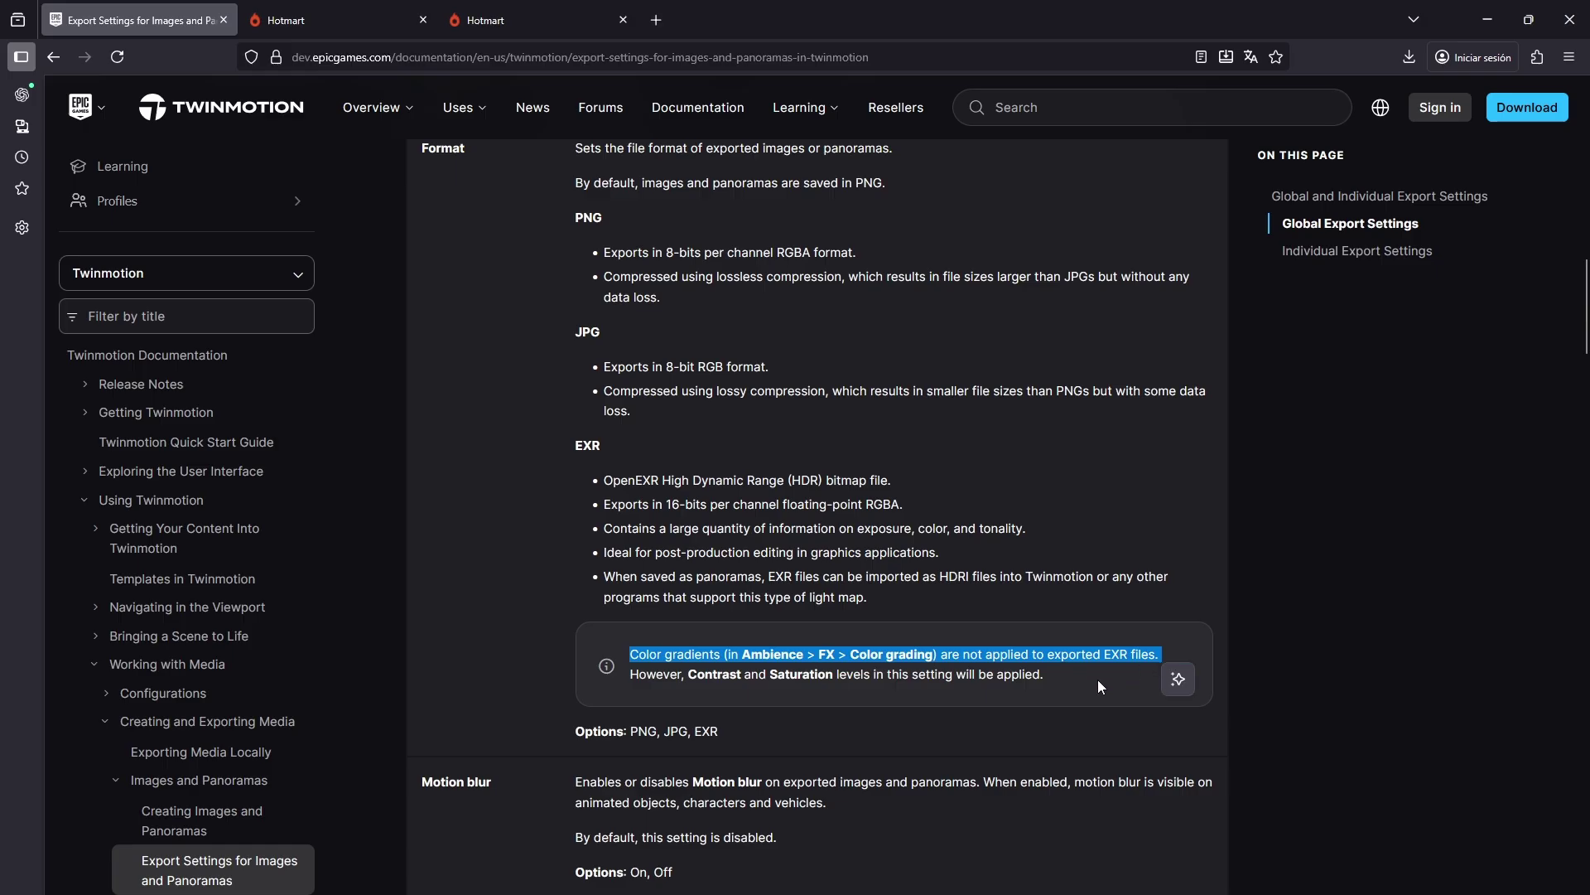
key(alt+Tab)
key(alt+Tab)
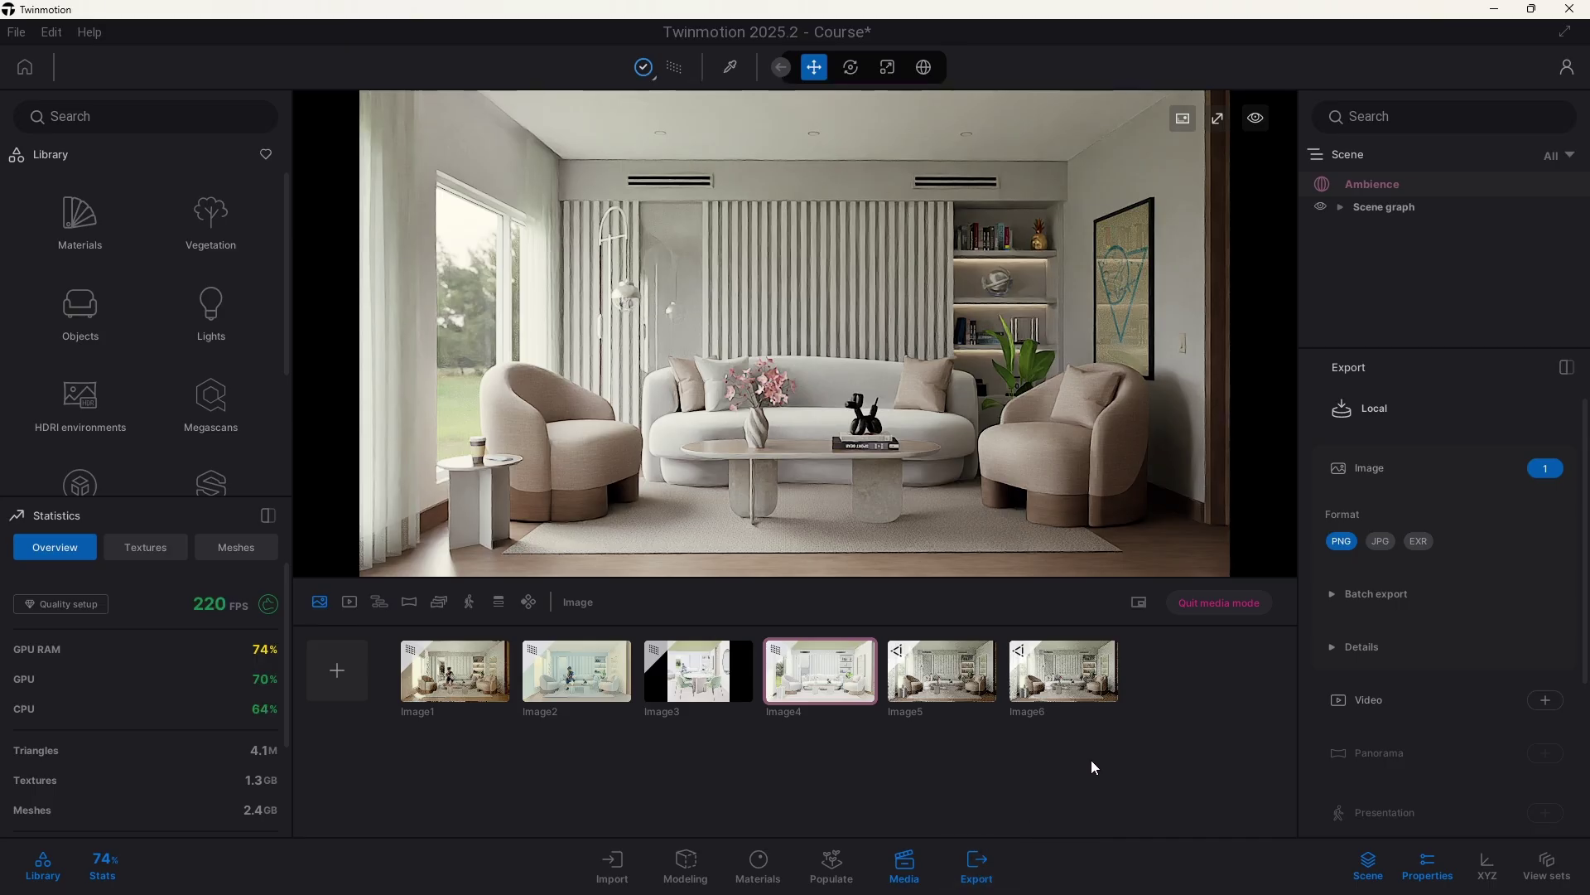
Step: Set Image4's FX LUT intensity to 0%
click(1385, 189)
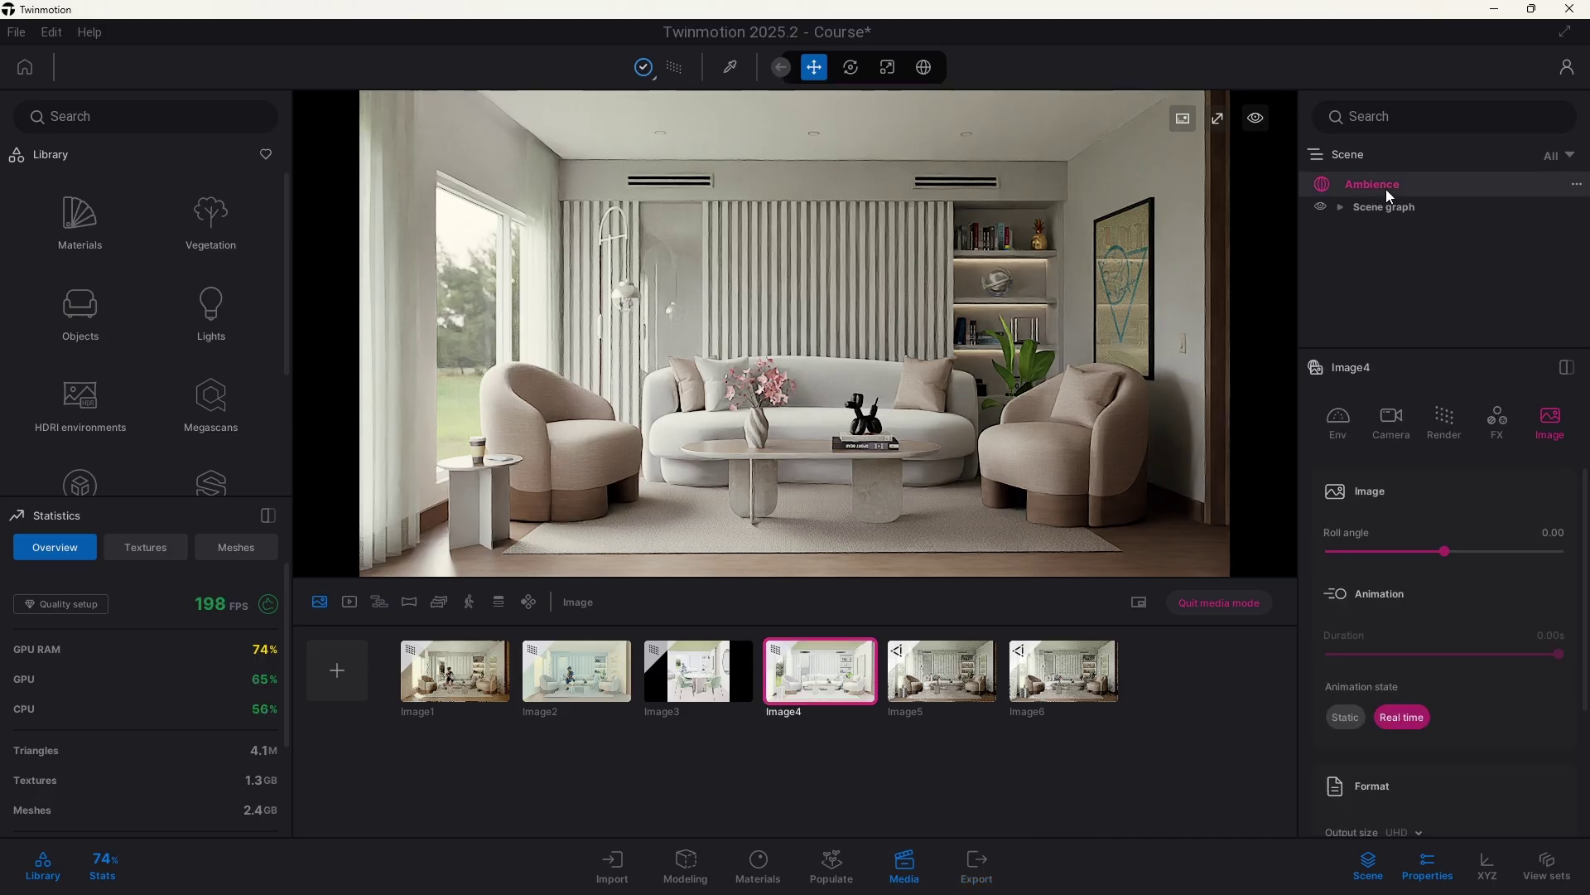
click(1501, 428)
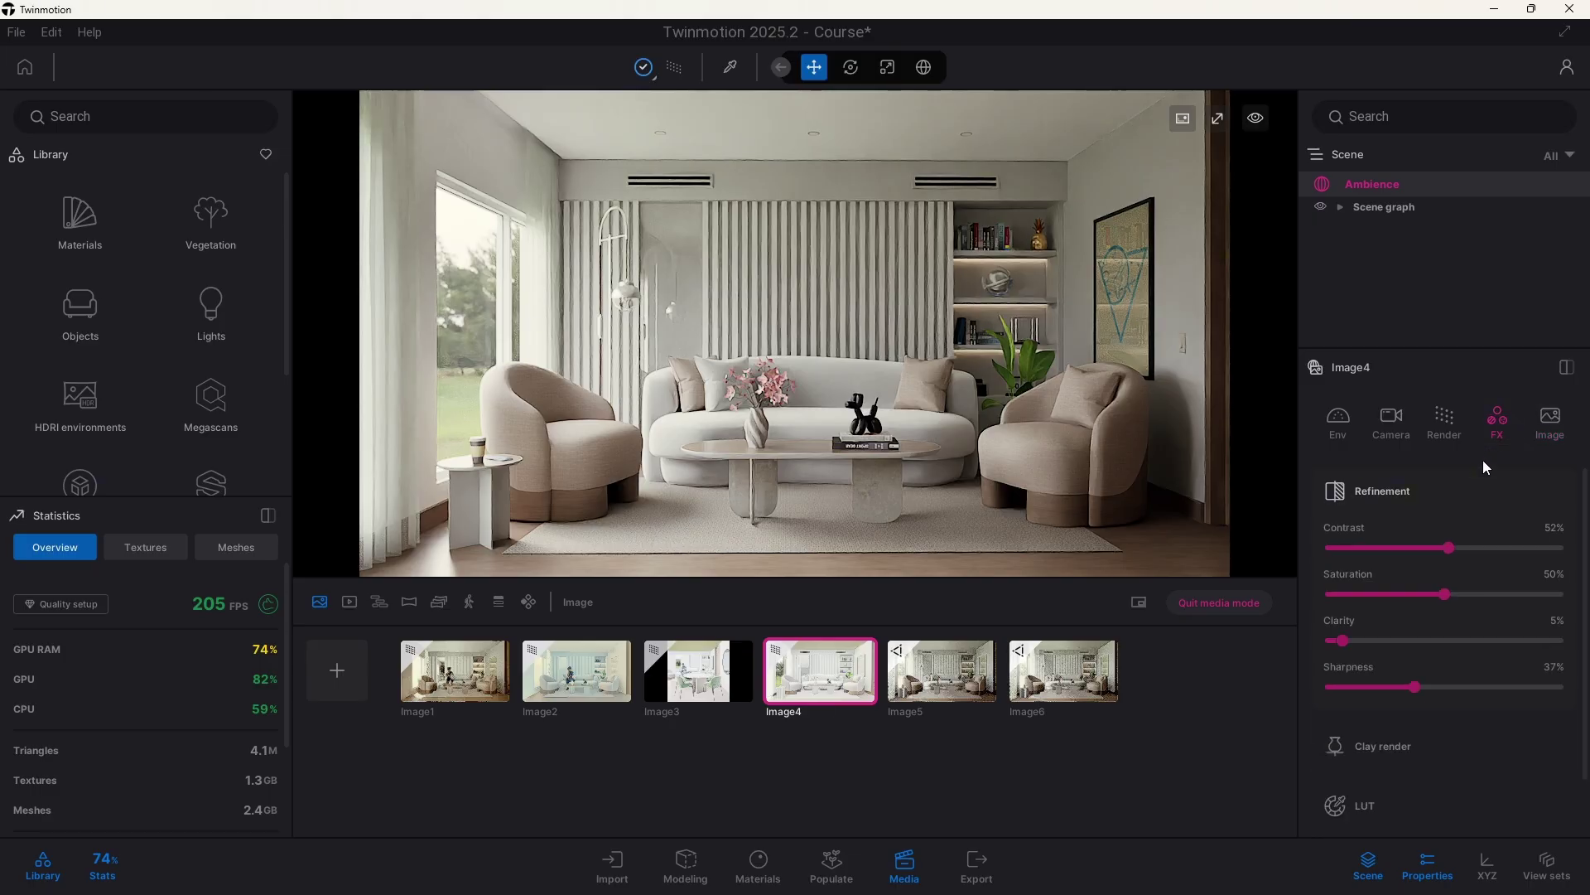
scroll(1478, 468, down, 1)
click(1458, 734)
scroll(1458, 712, down, 2)
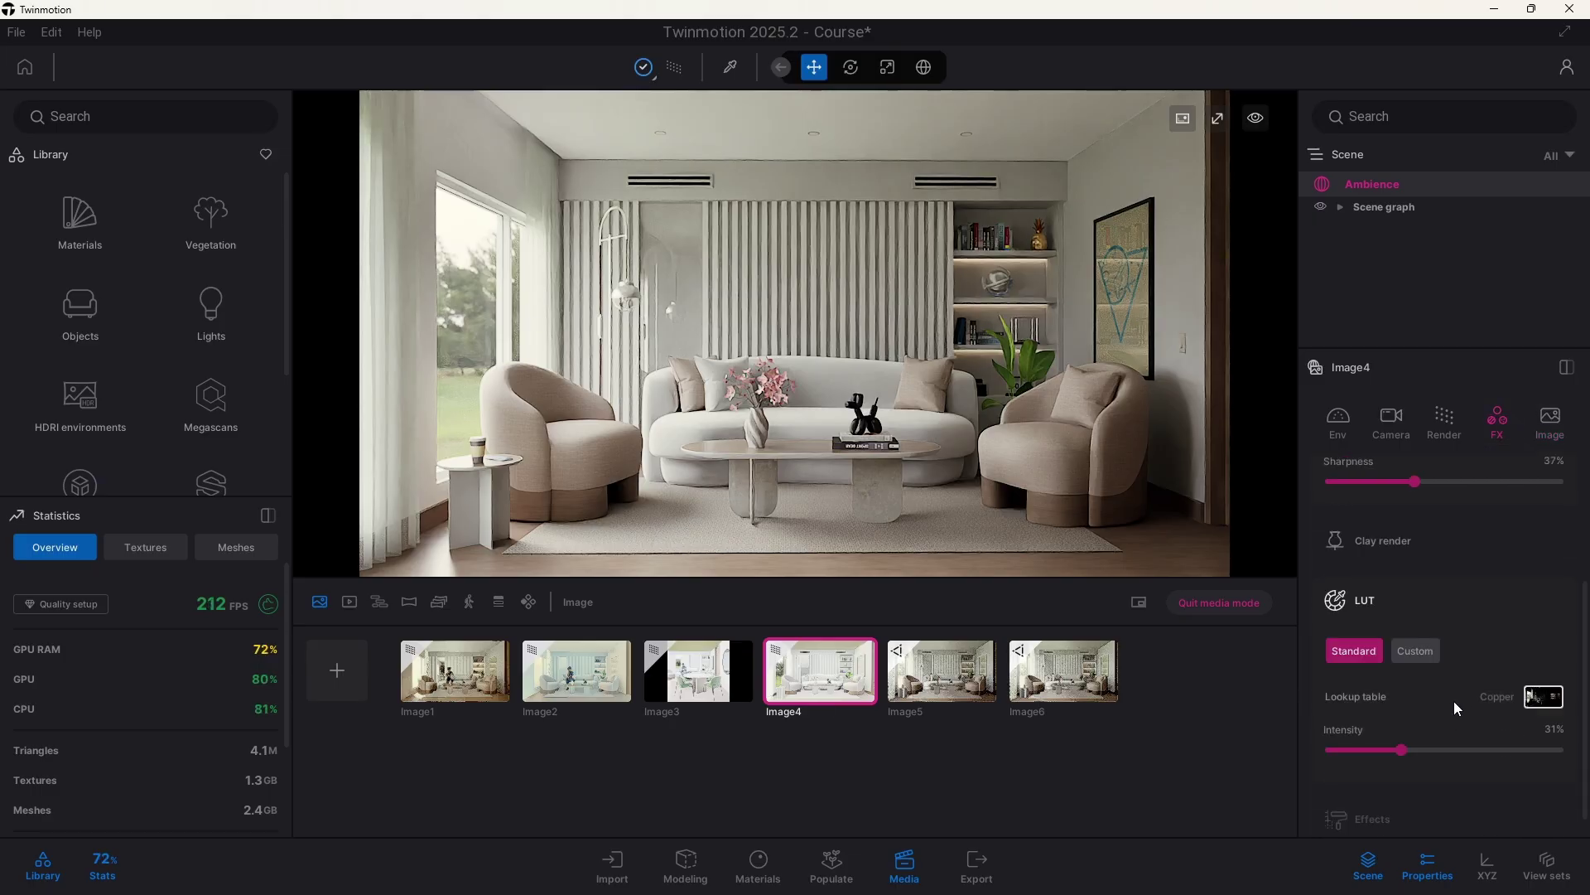
drag(1408, 750, 1005, 751)
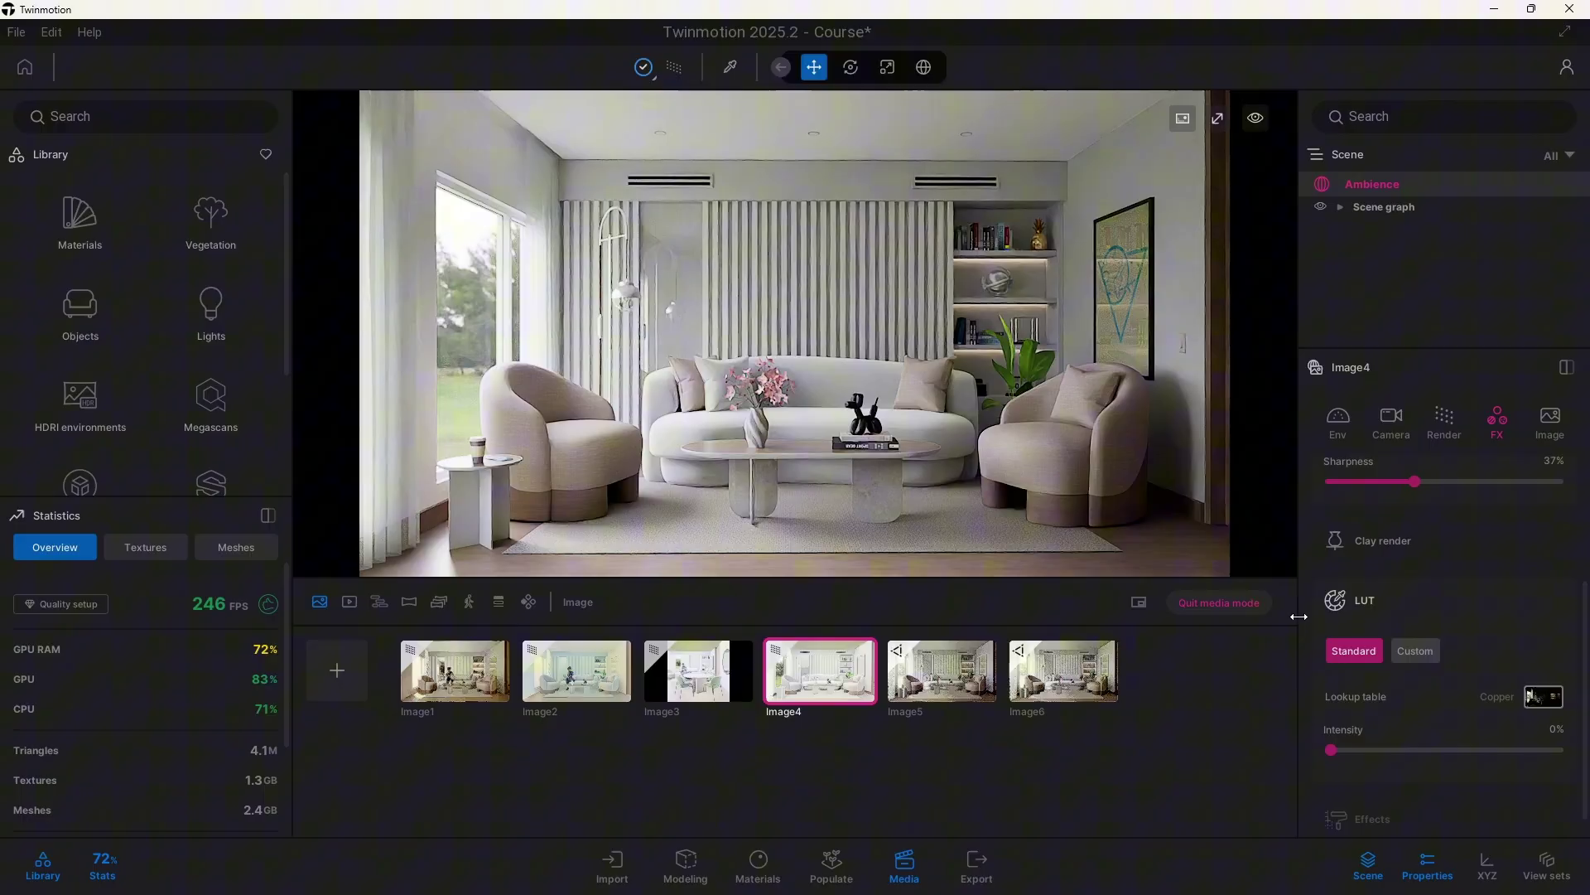
scroll(1468, 573, up, 3)
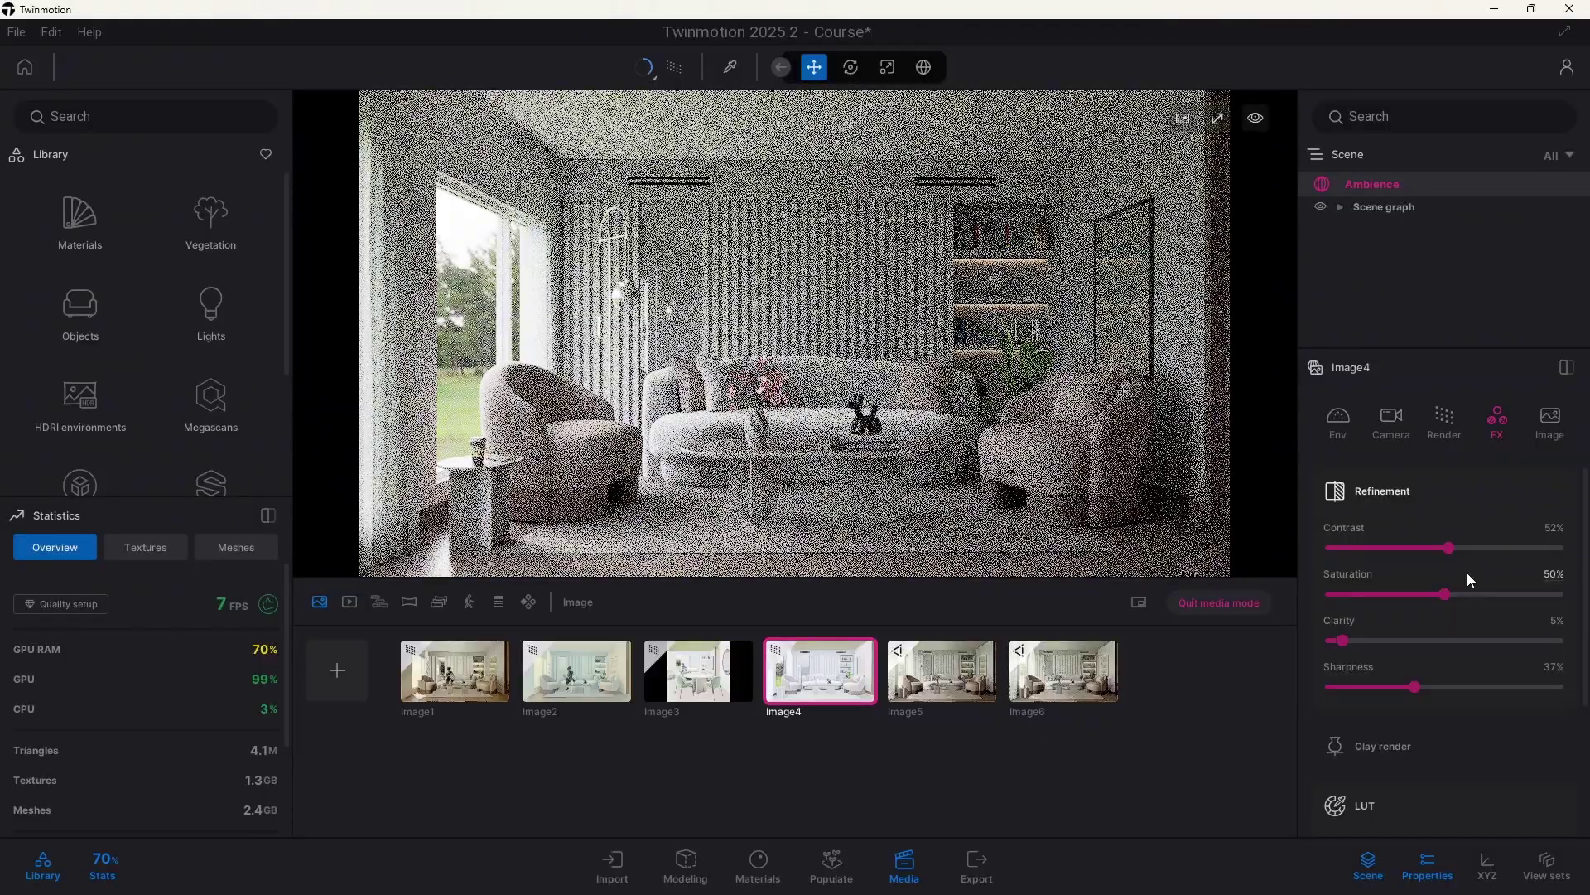
Step: Switch back to GIMP and select the EXR.exr layer
key(alt+Tab)
key(Tab)
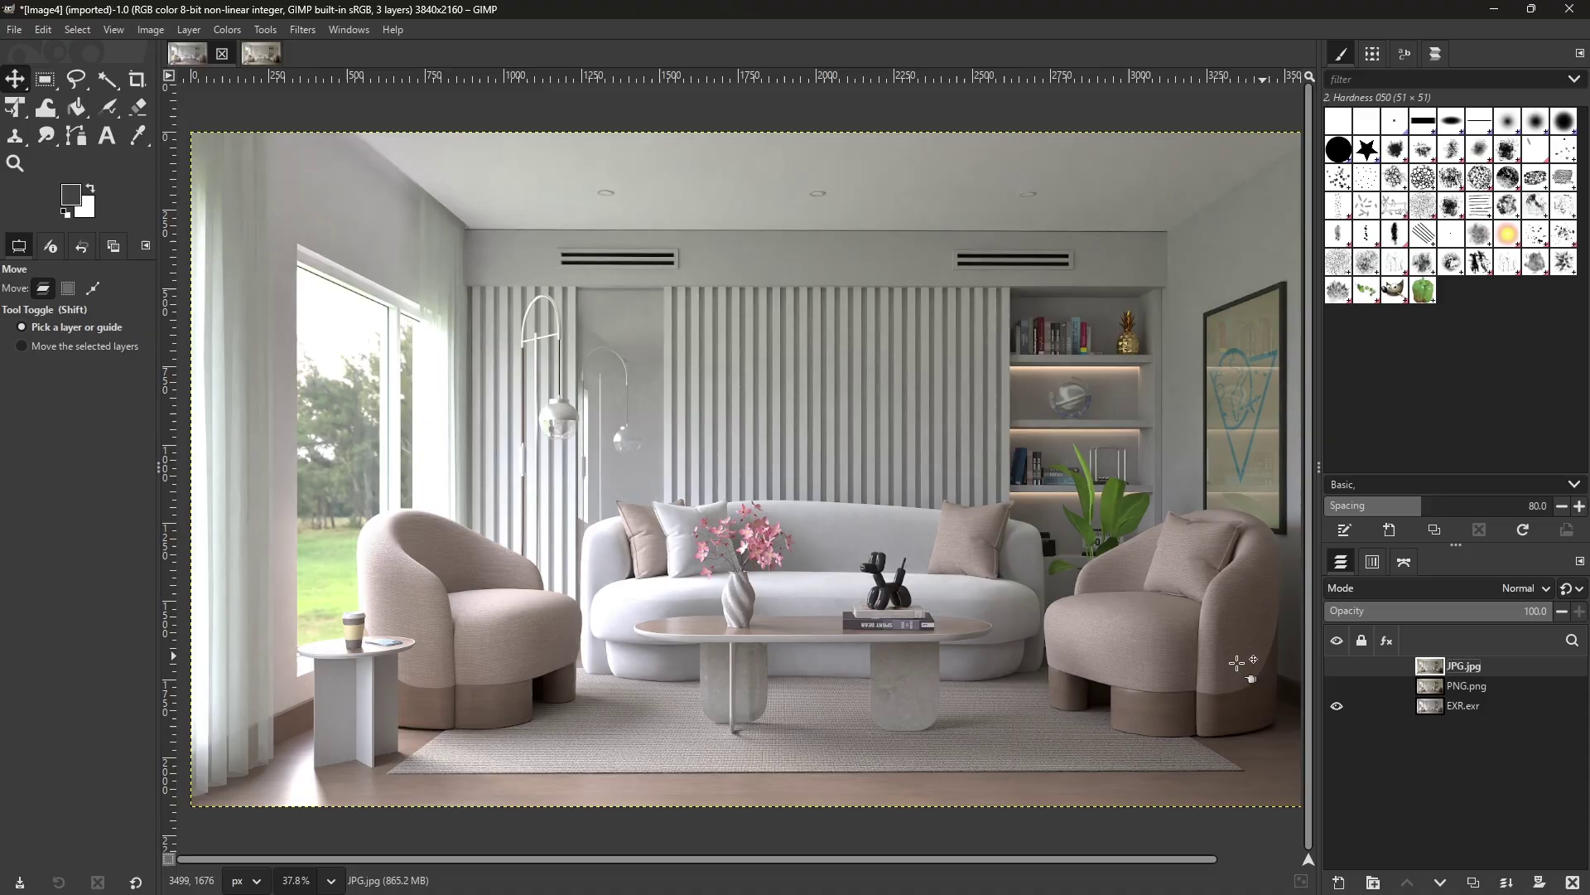
click(1470, 707)
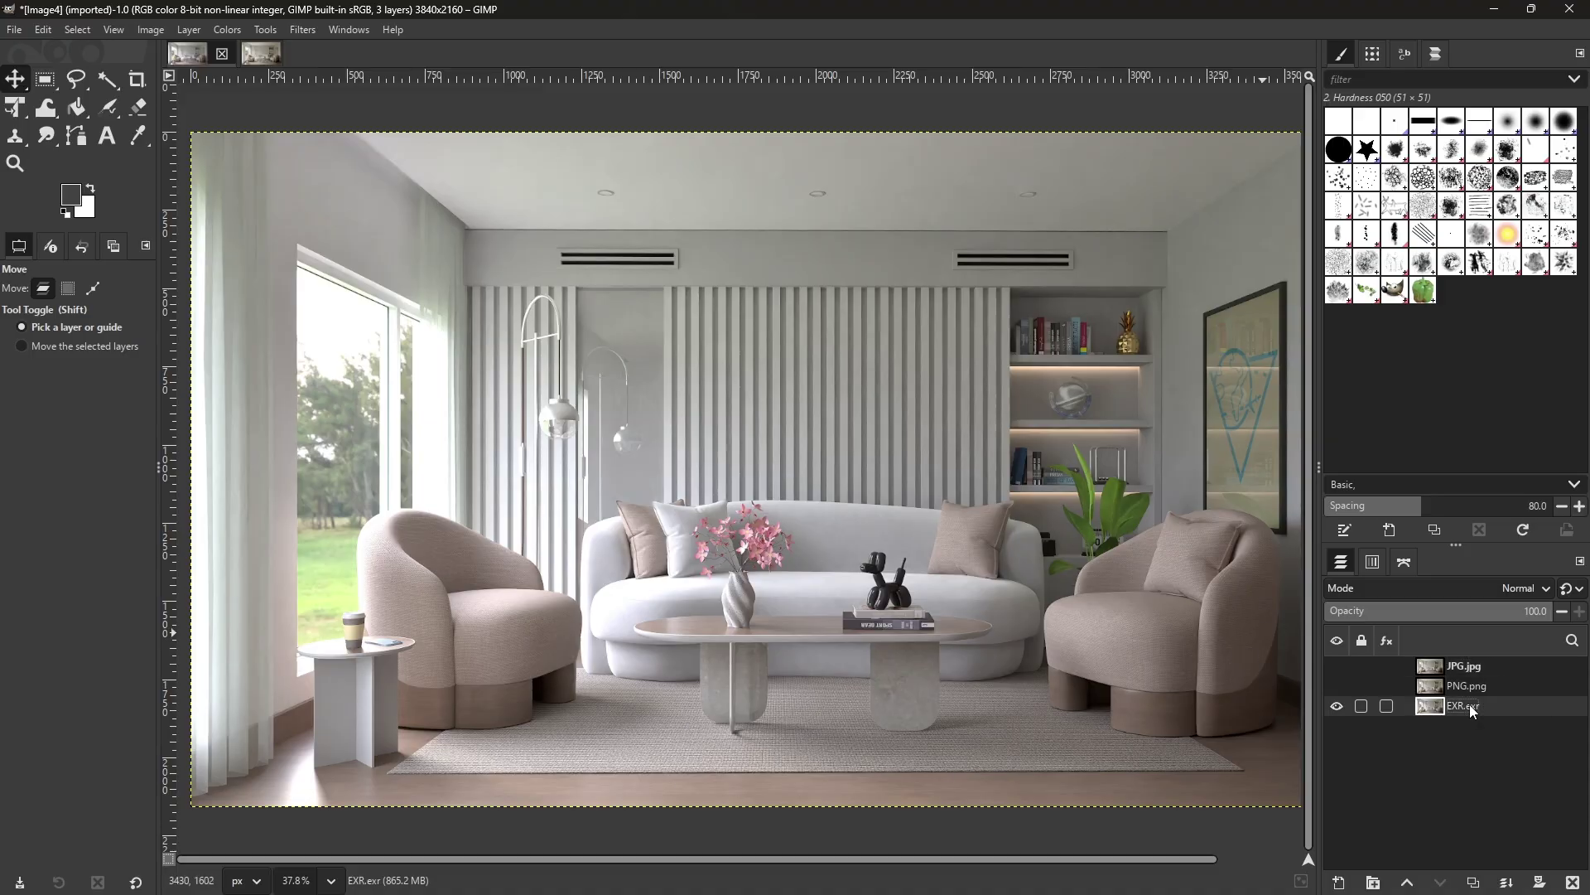
Step: In the documentation, highlight the whole color gradients note
key(alt+Tab)
key(Tab)
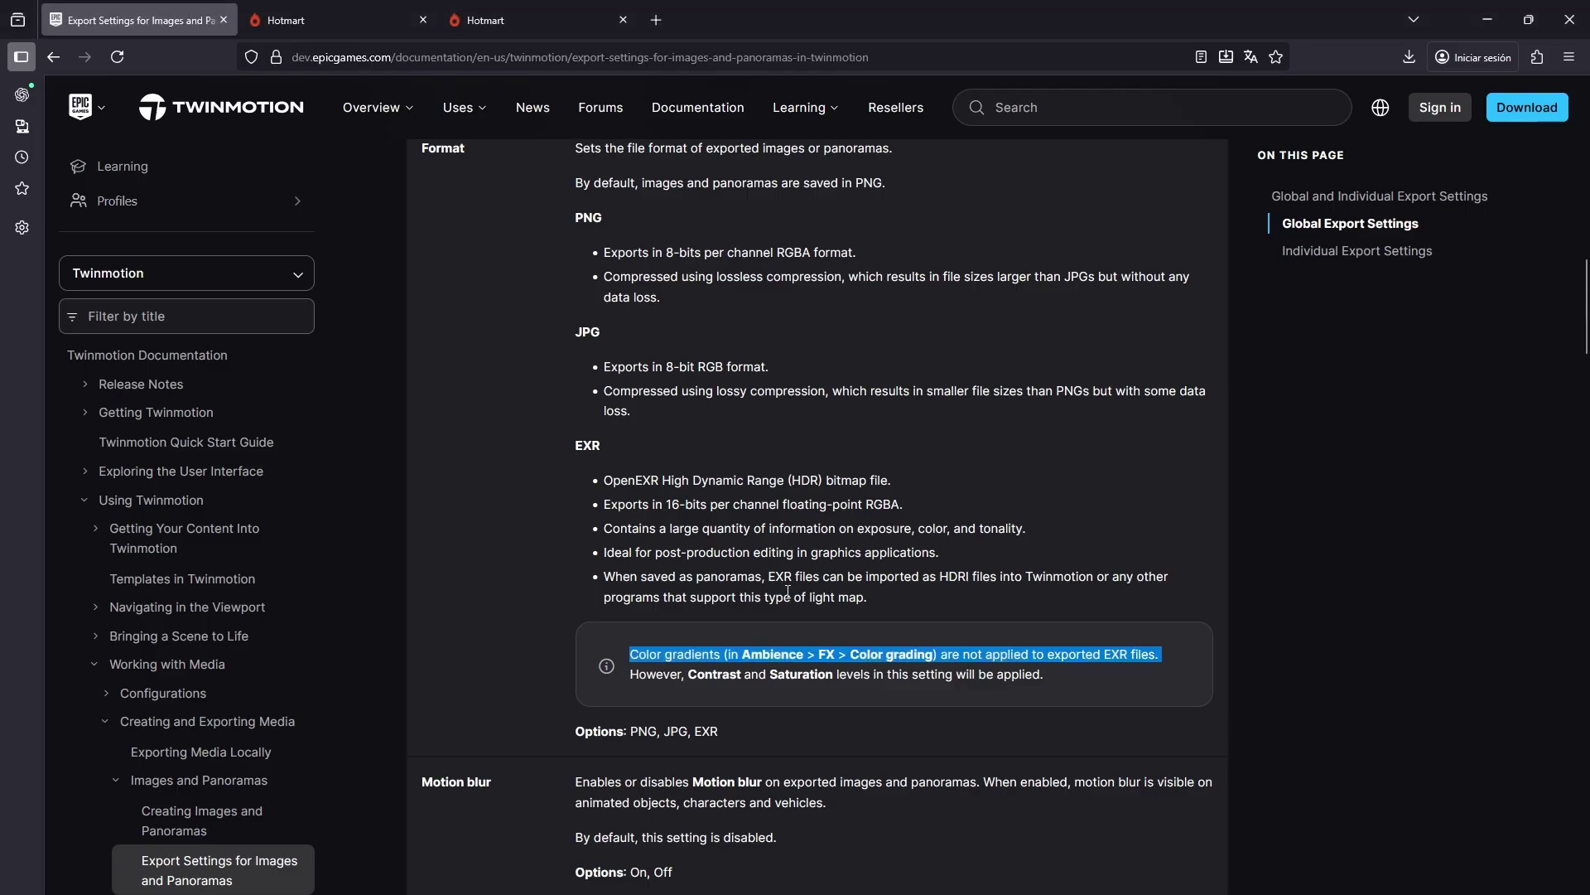
click(809, 678)
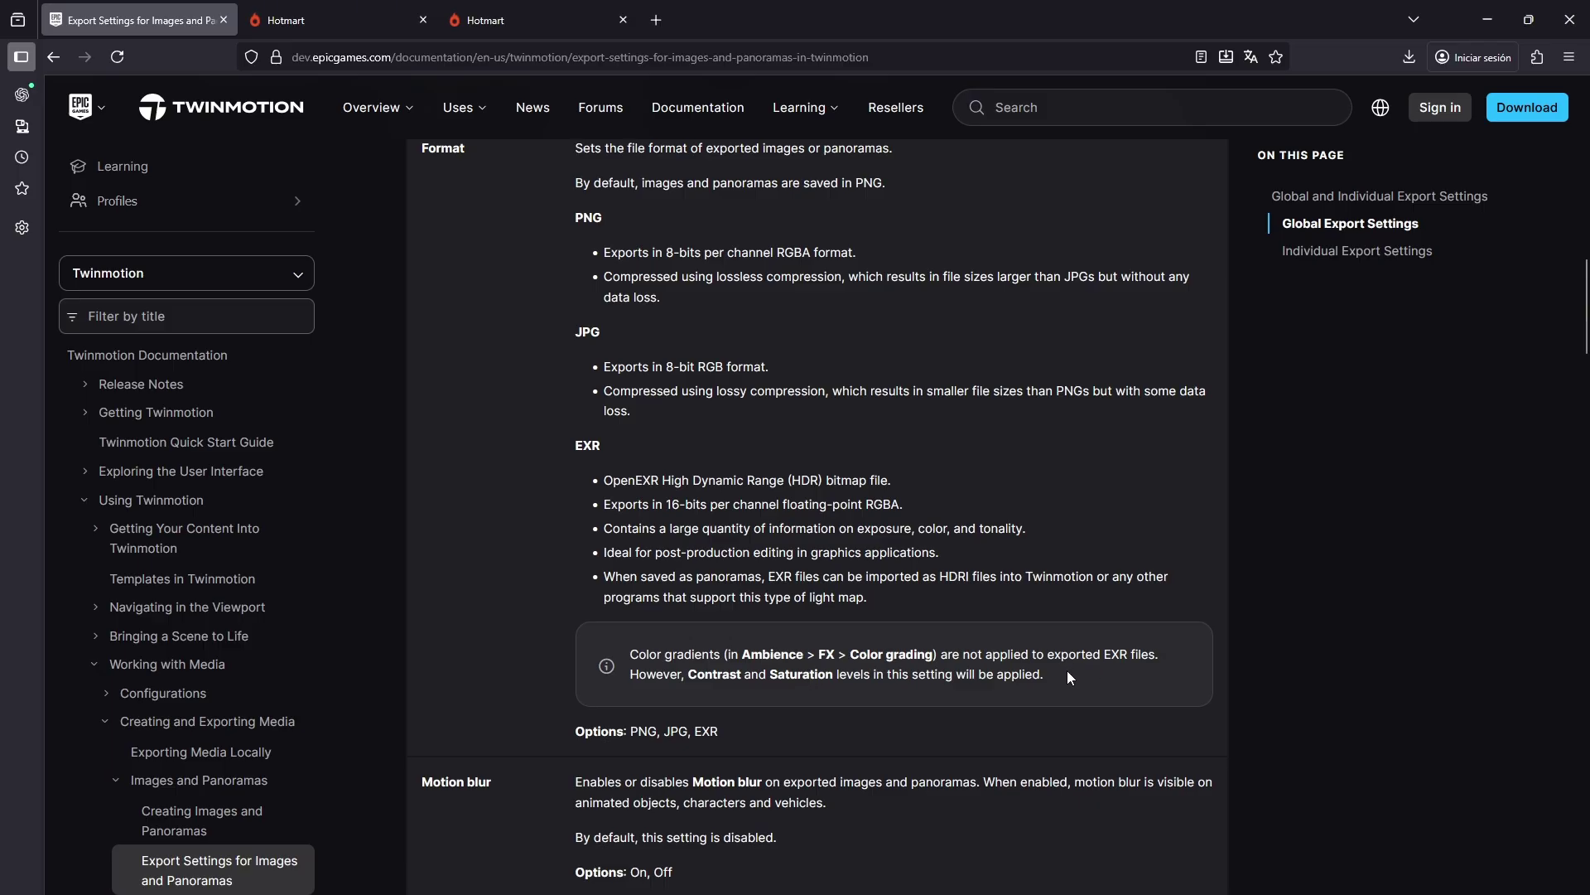
drag(1067, 671, 623, 660)
right_click(623, 660)
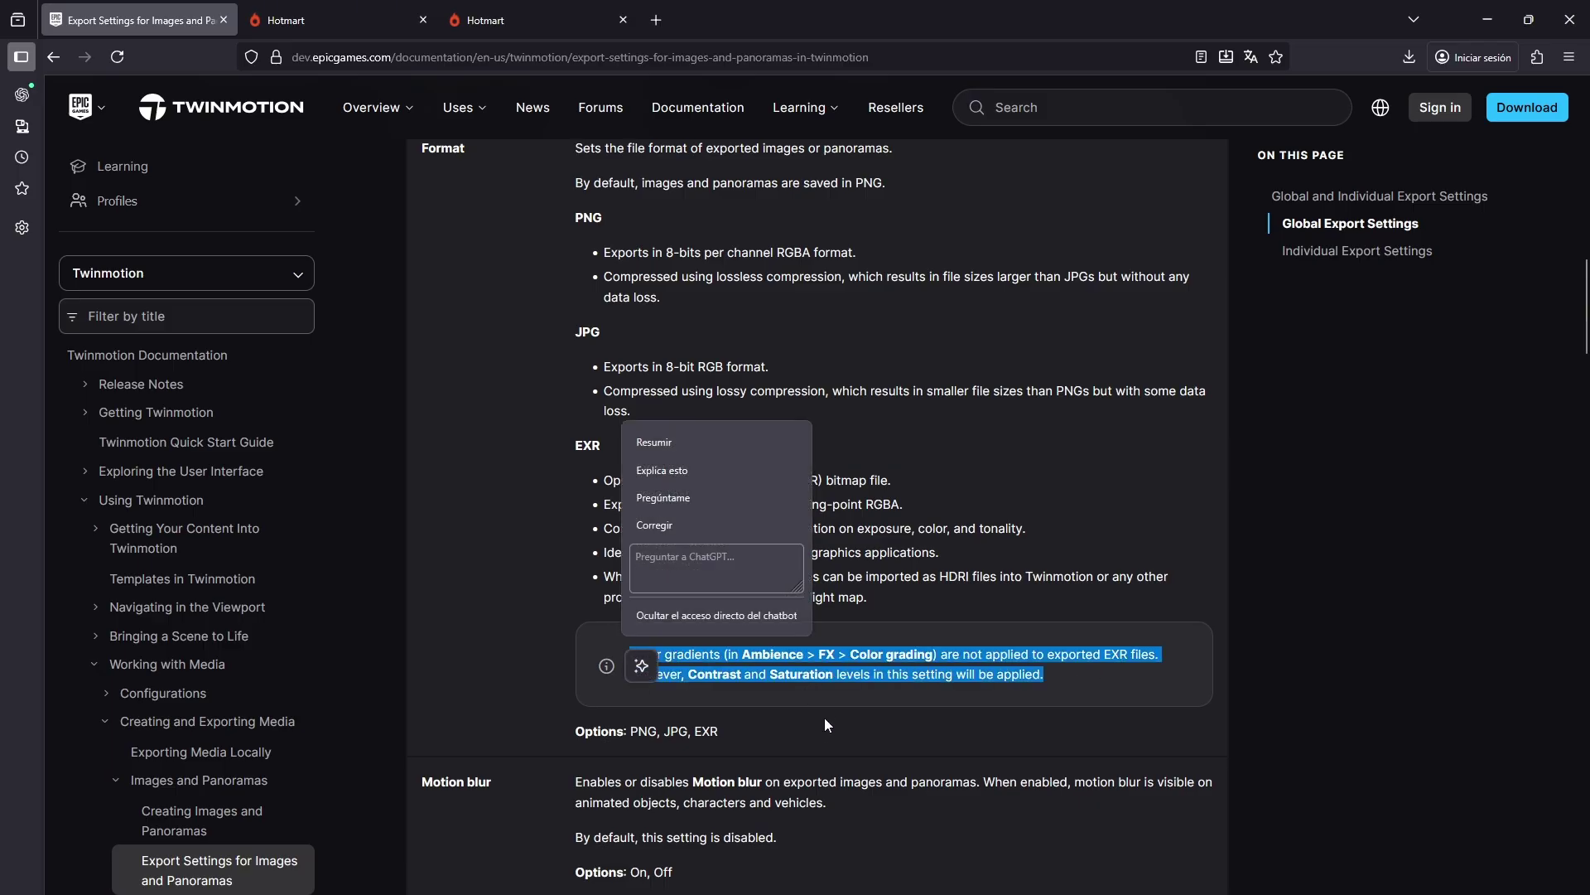
click(820, 724)
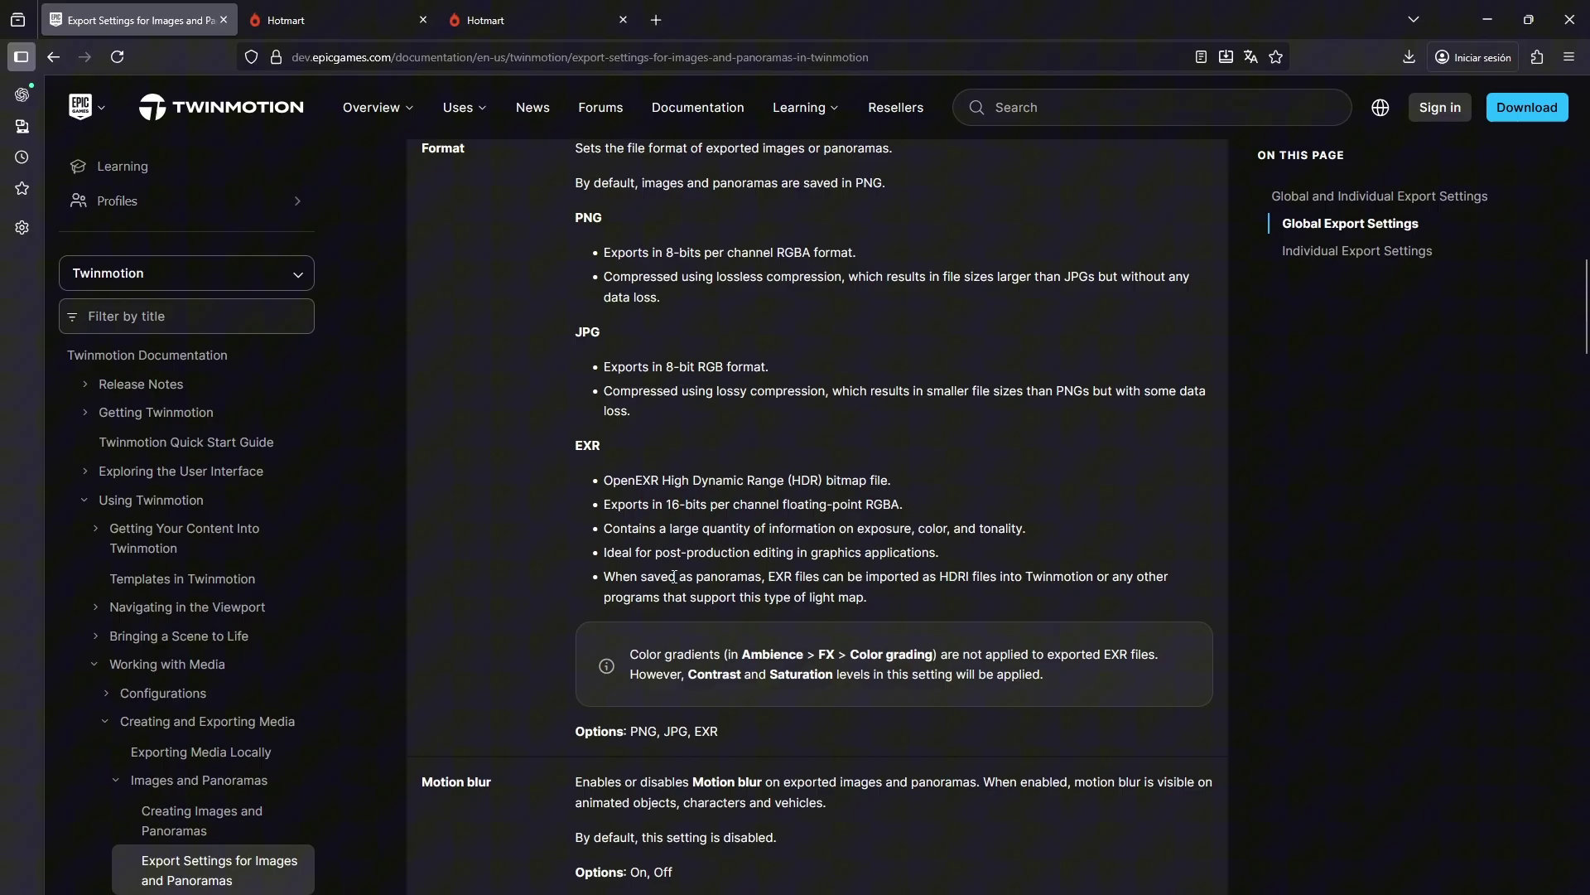
Step: Highlight the EXR heading, its post-production editing line and all EXR details
drag(576, 442, 608, 439)
click(617, 557)
drag(940, 555, 602, 557)
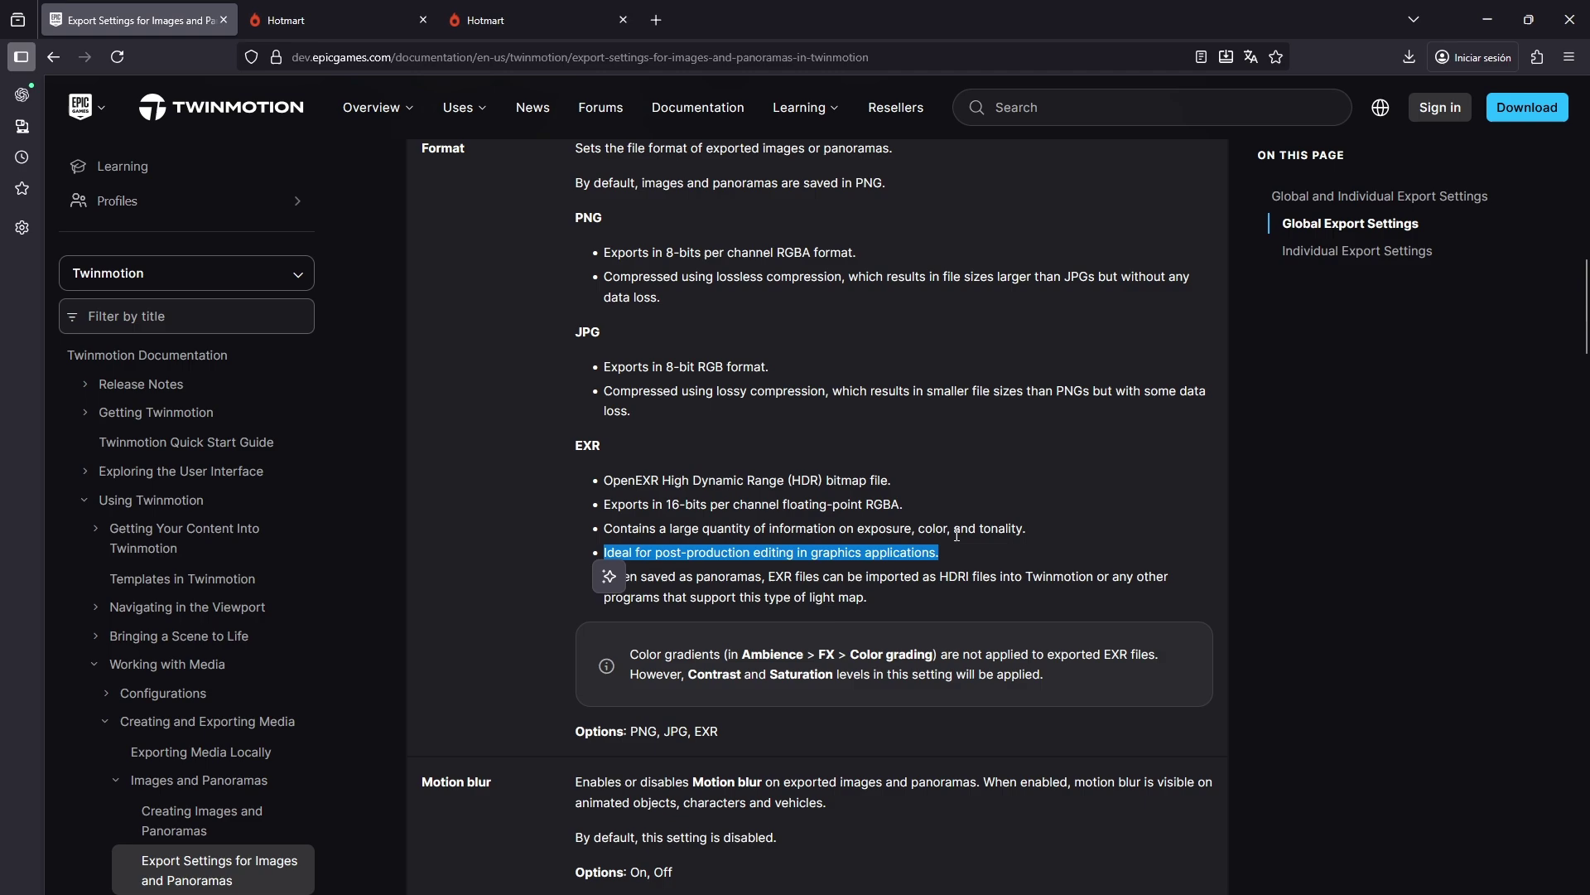
click(1193, 468)
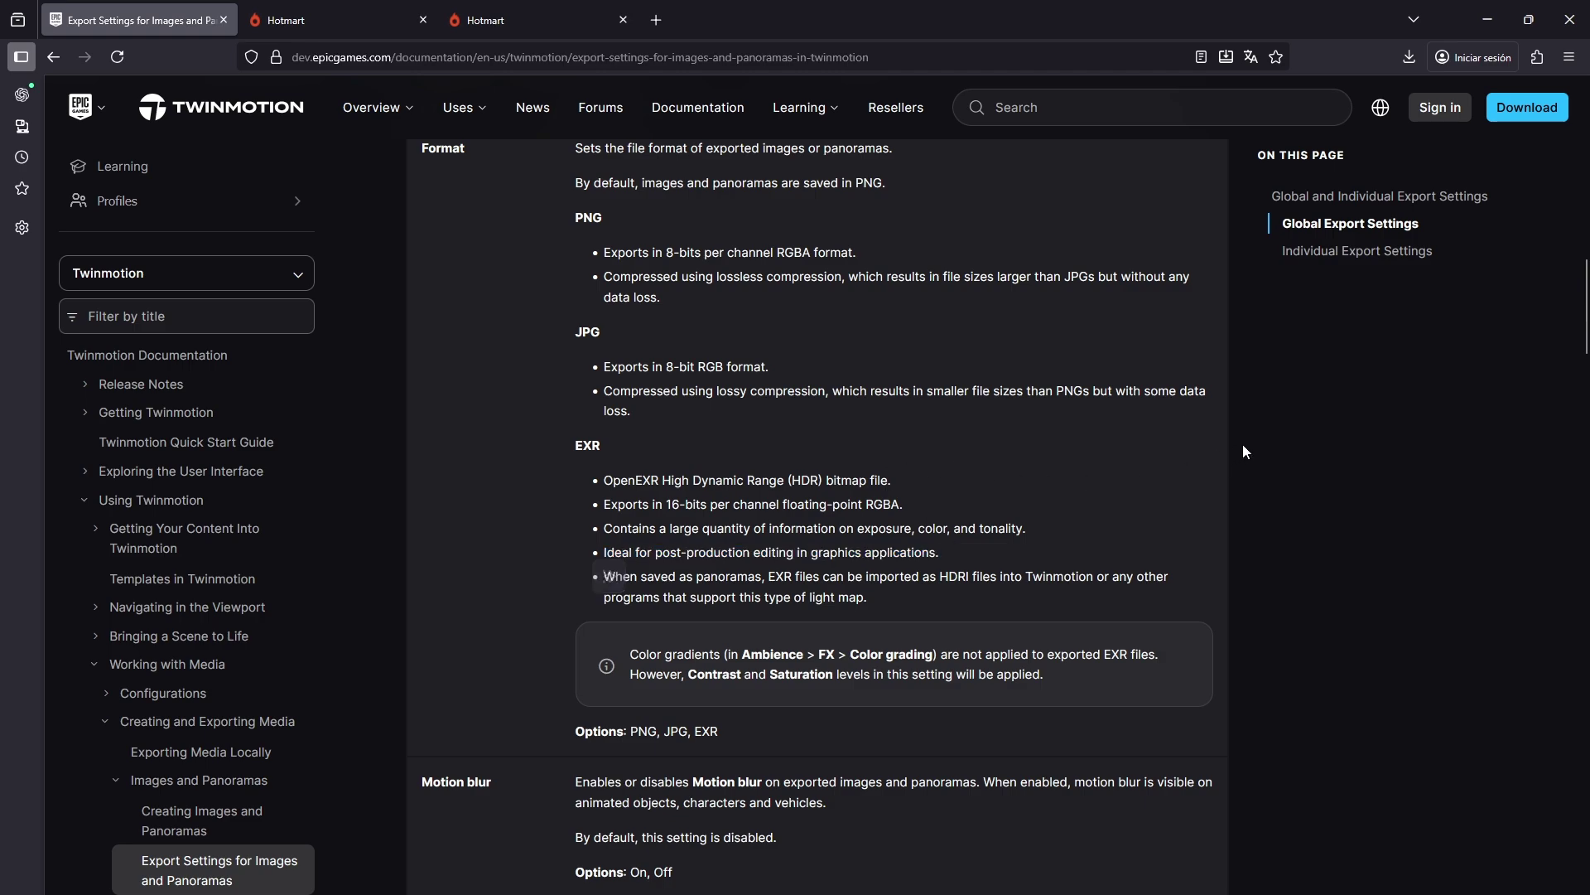
scroll(895, 528, up, 3)
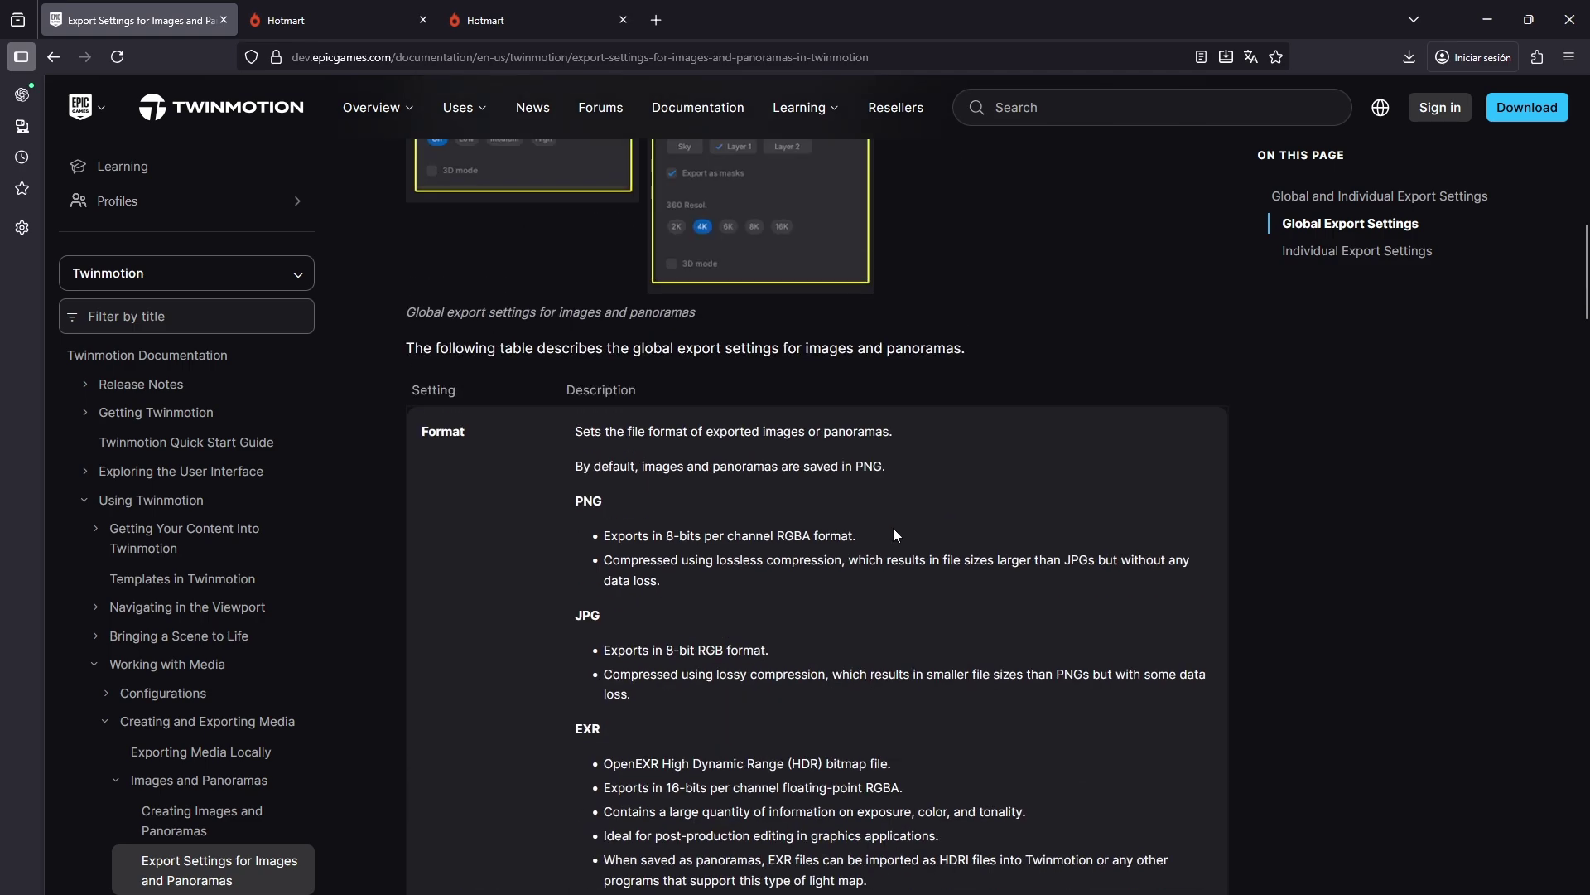
scroll(861, 574, down, 2)
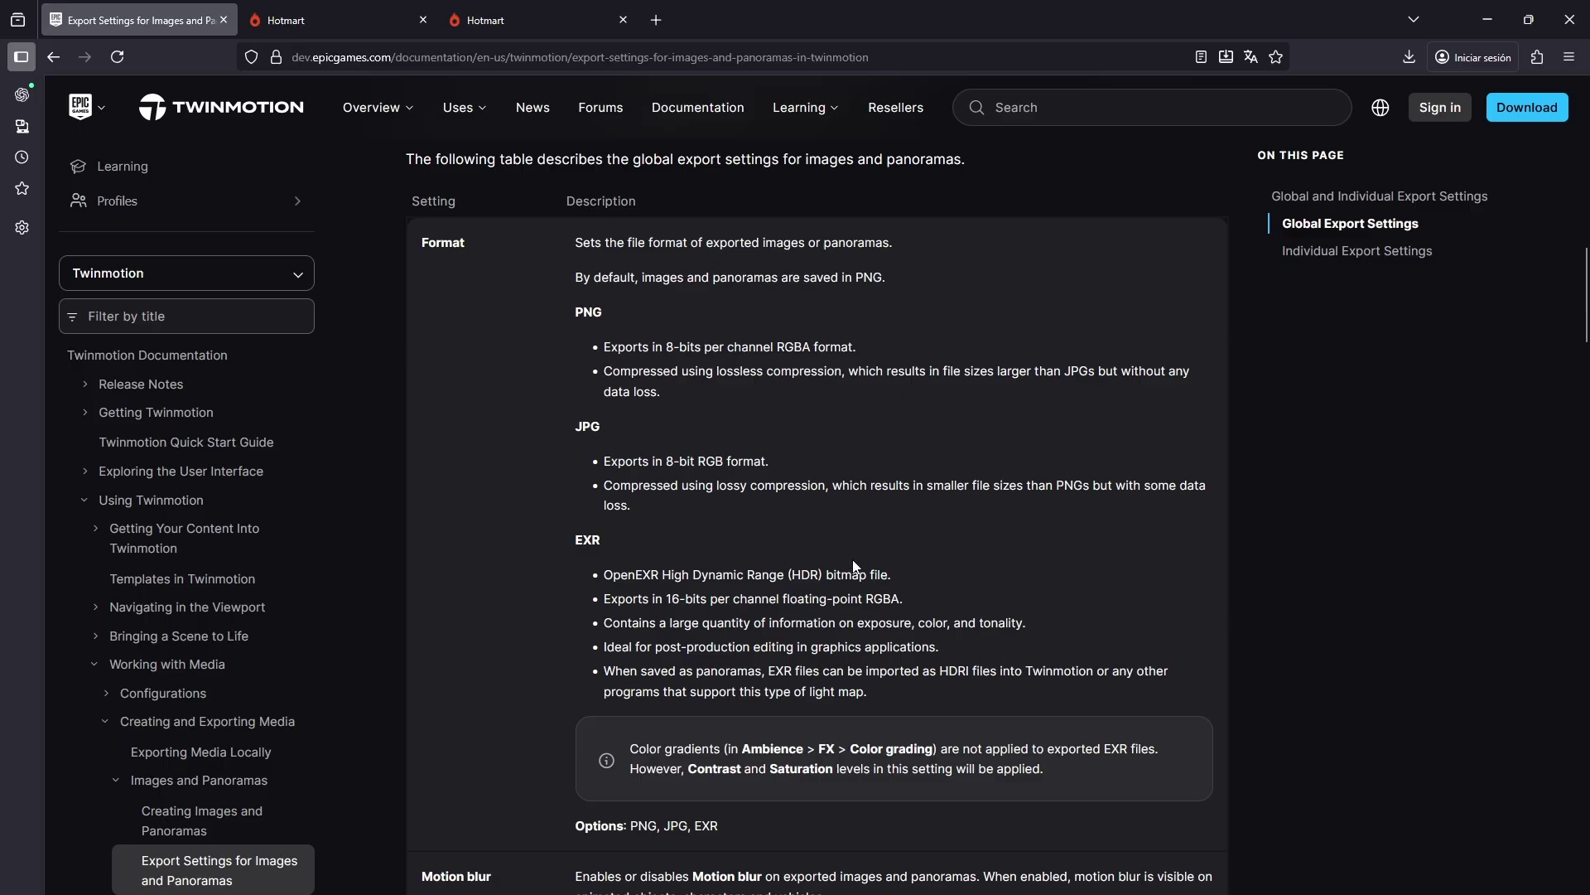
drag(577, 538, 898, 691)
click(898, 691)
Step: Highlight the PNG and JPG format descriptions, then head back to GIMP
drag(644, 504, 574, 317)
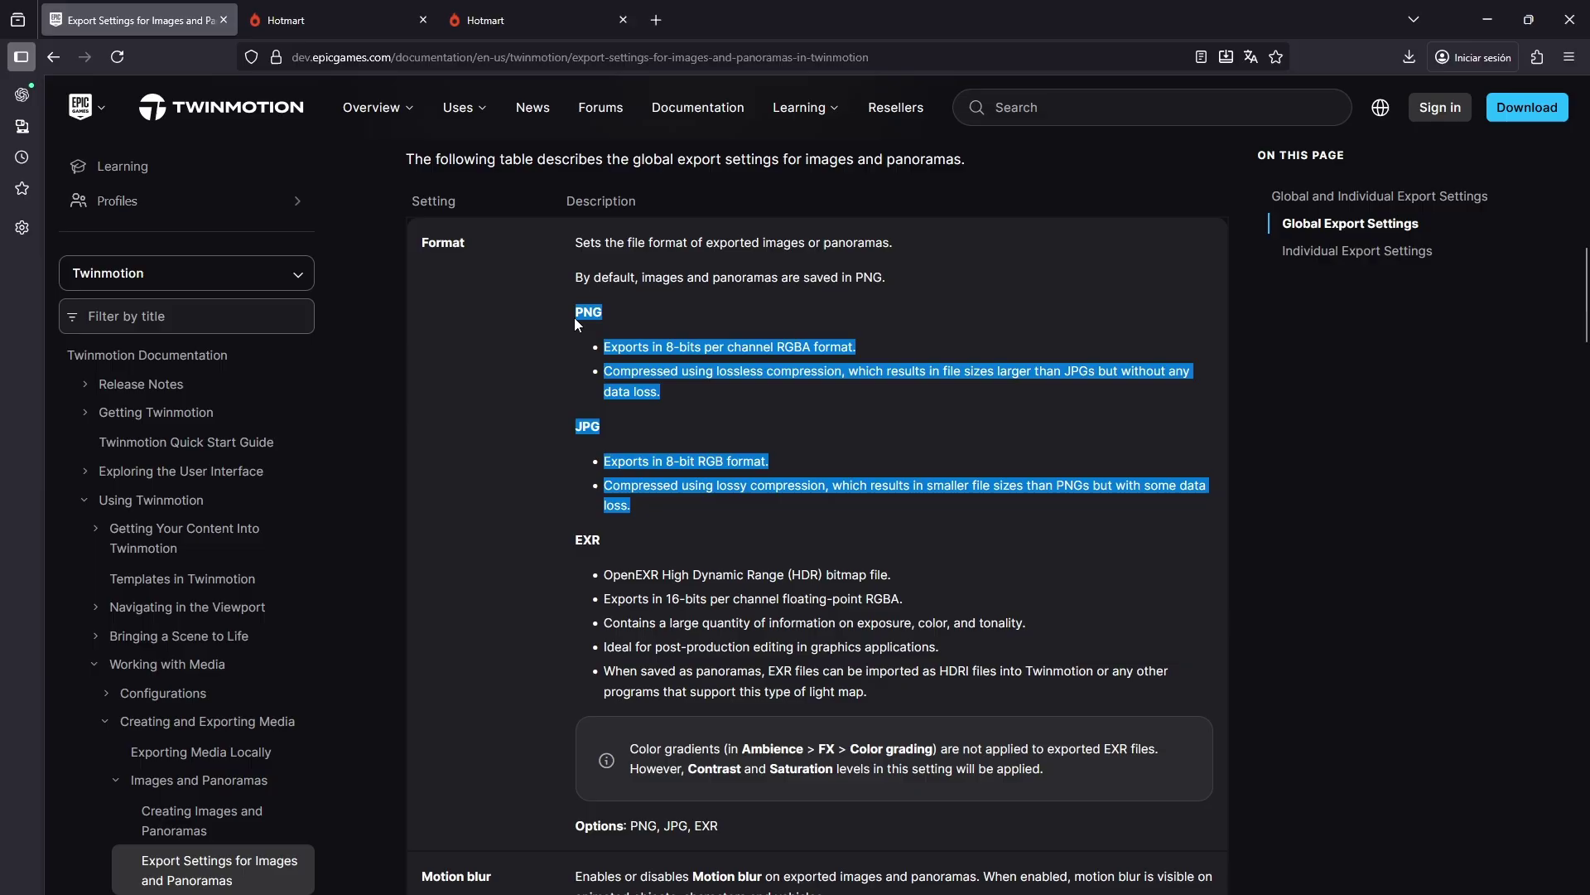
click(604, 430)
key(alt+Tab)
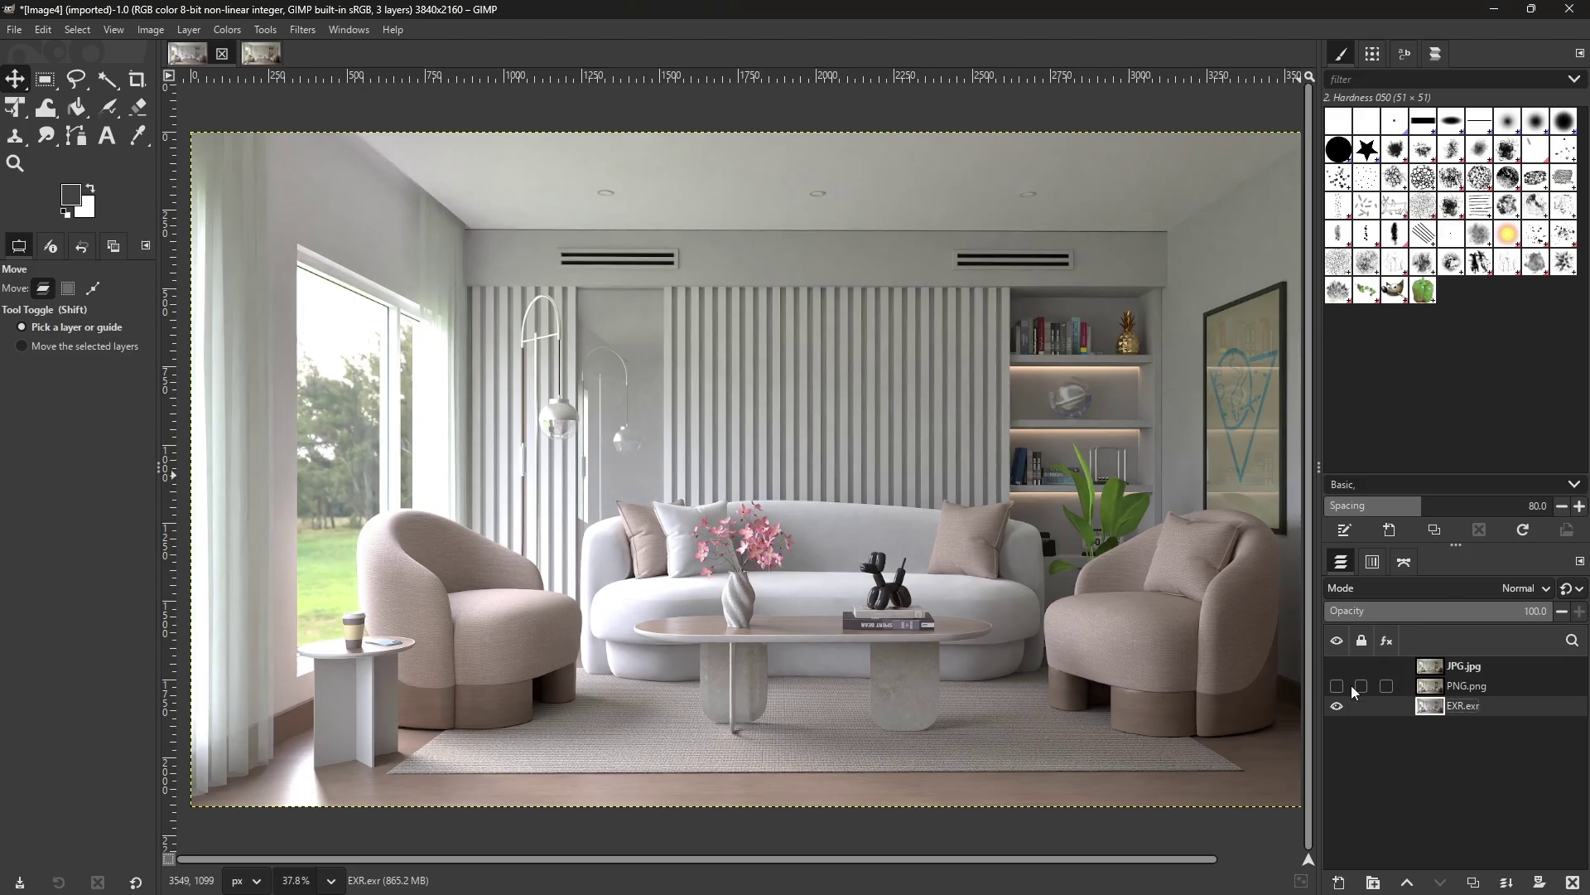
Step: Hide EXR.exr, turn PNG.png and JPG.jpg back on, and zoom in on the shelf
click(1337, 686)
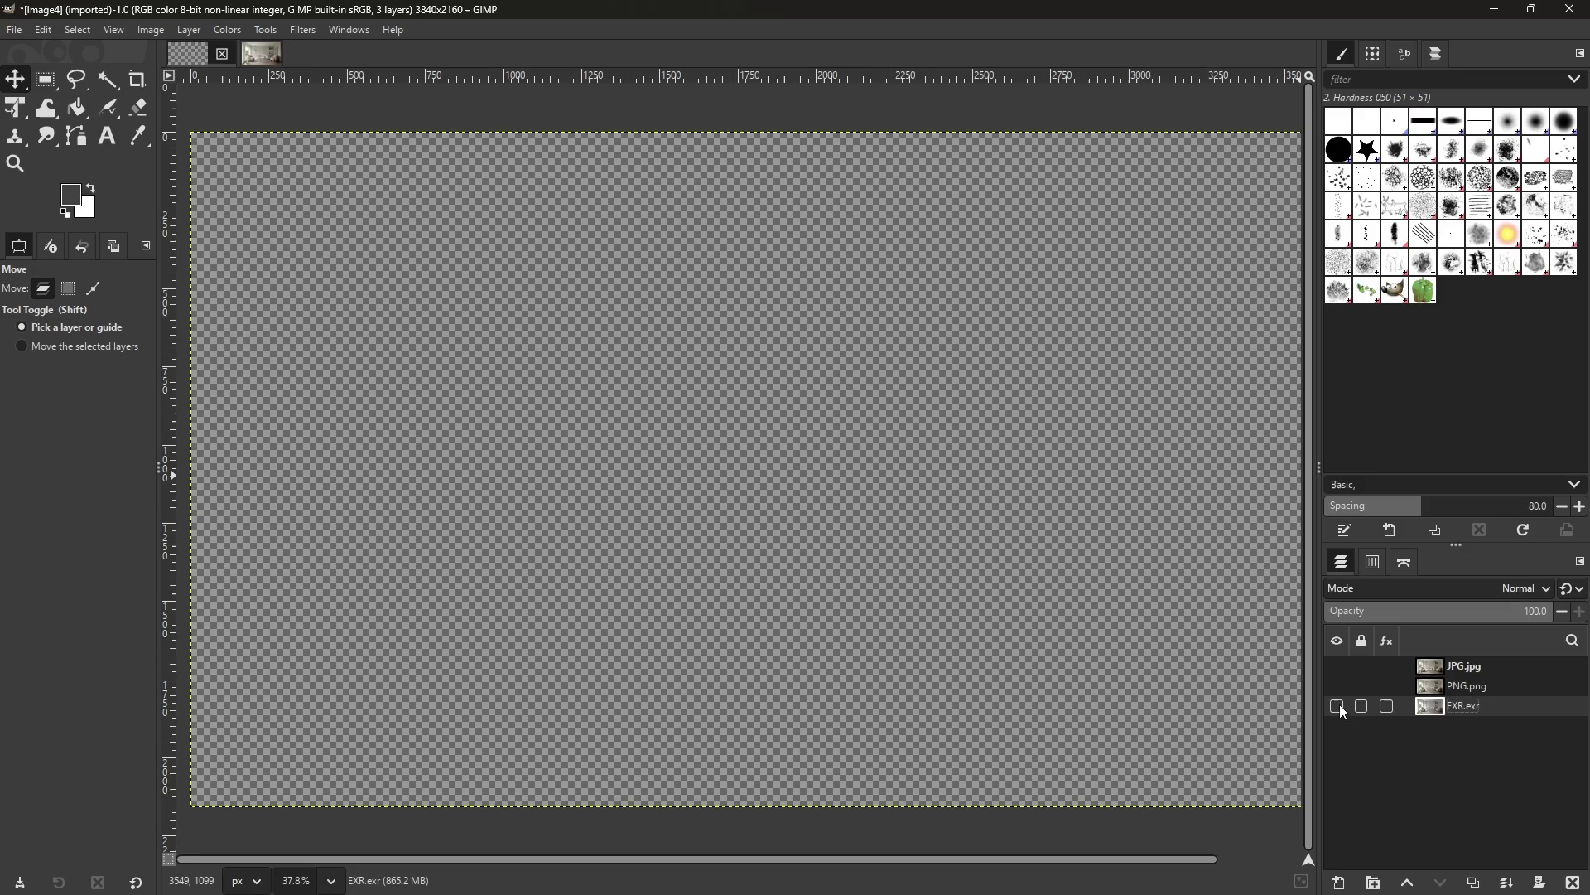
click(1337, 666)
click(1337, 686)
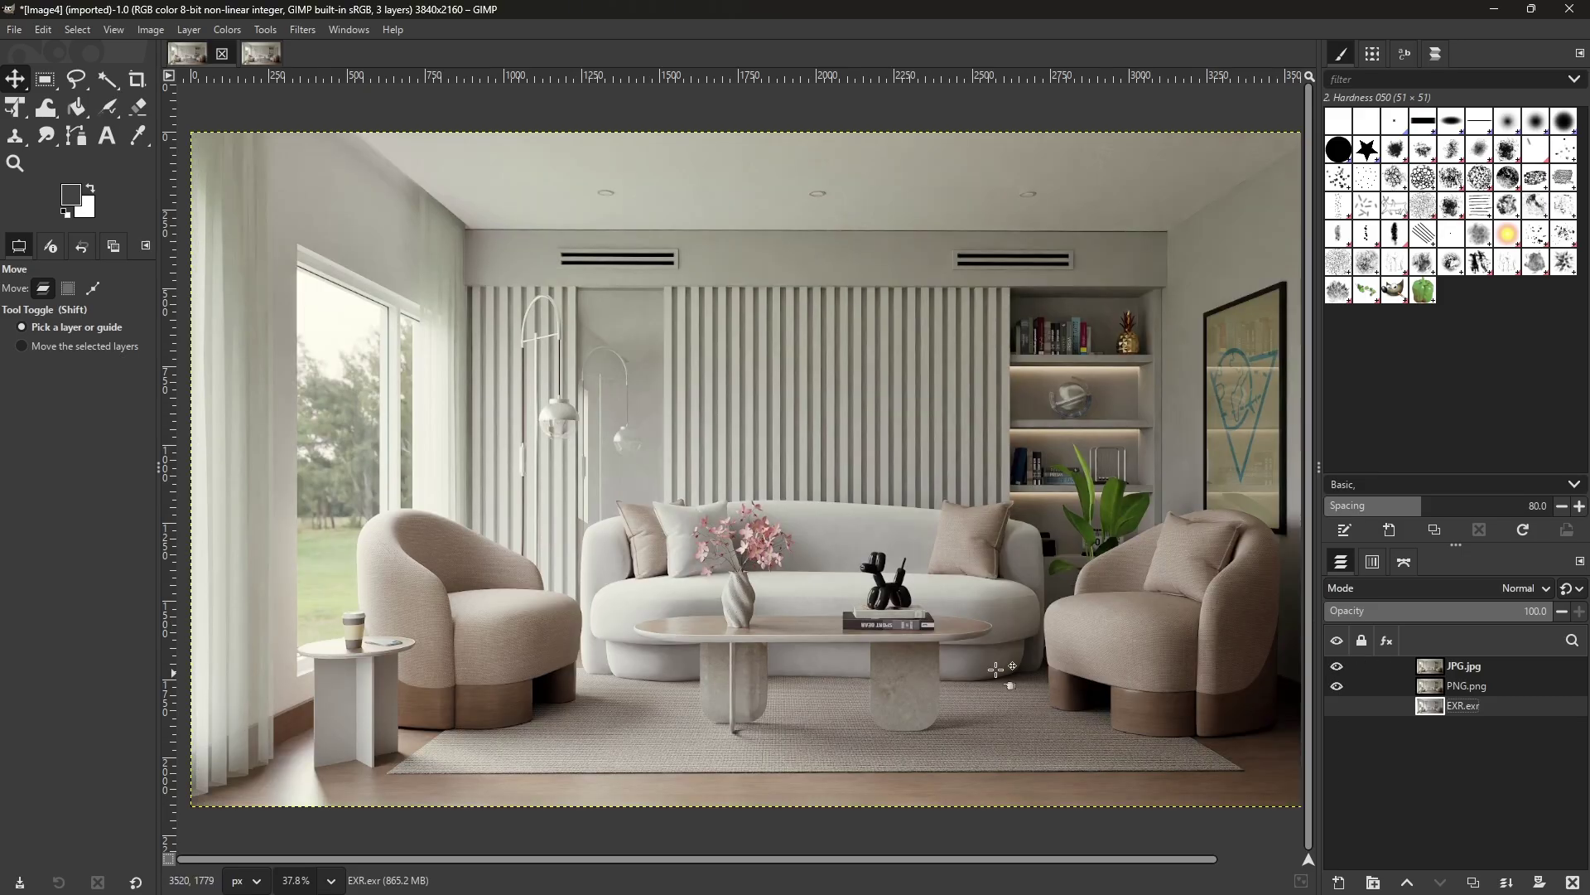
scroll(602, 493, down, 2)
scroll(602, 492, up, 3)
scroll(828, 434, down, 3)
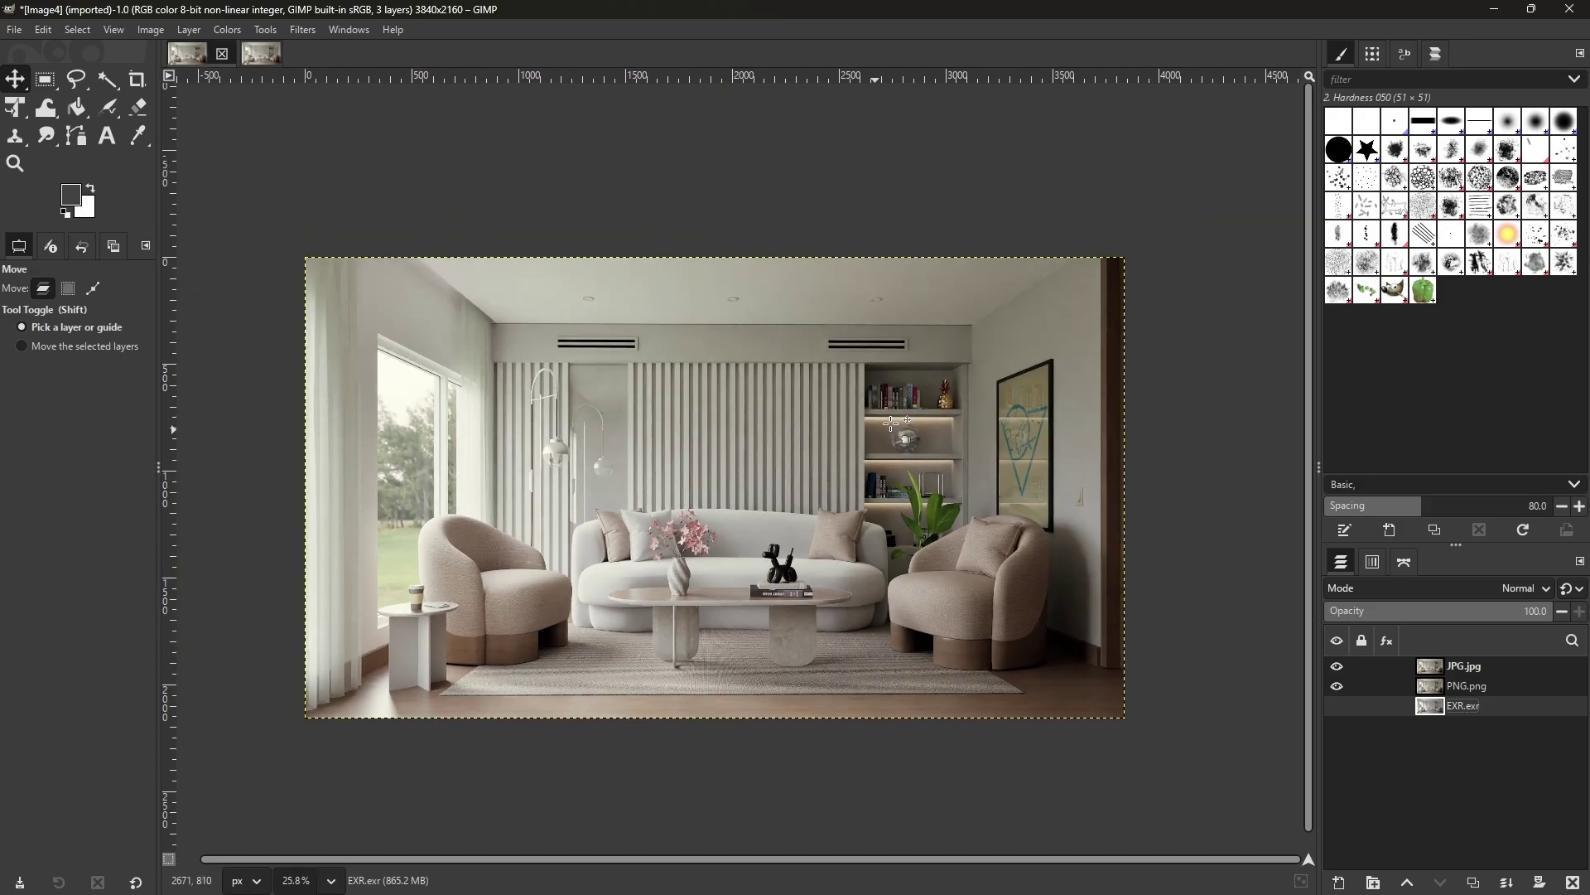
scroll(890, 417, up, 1)
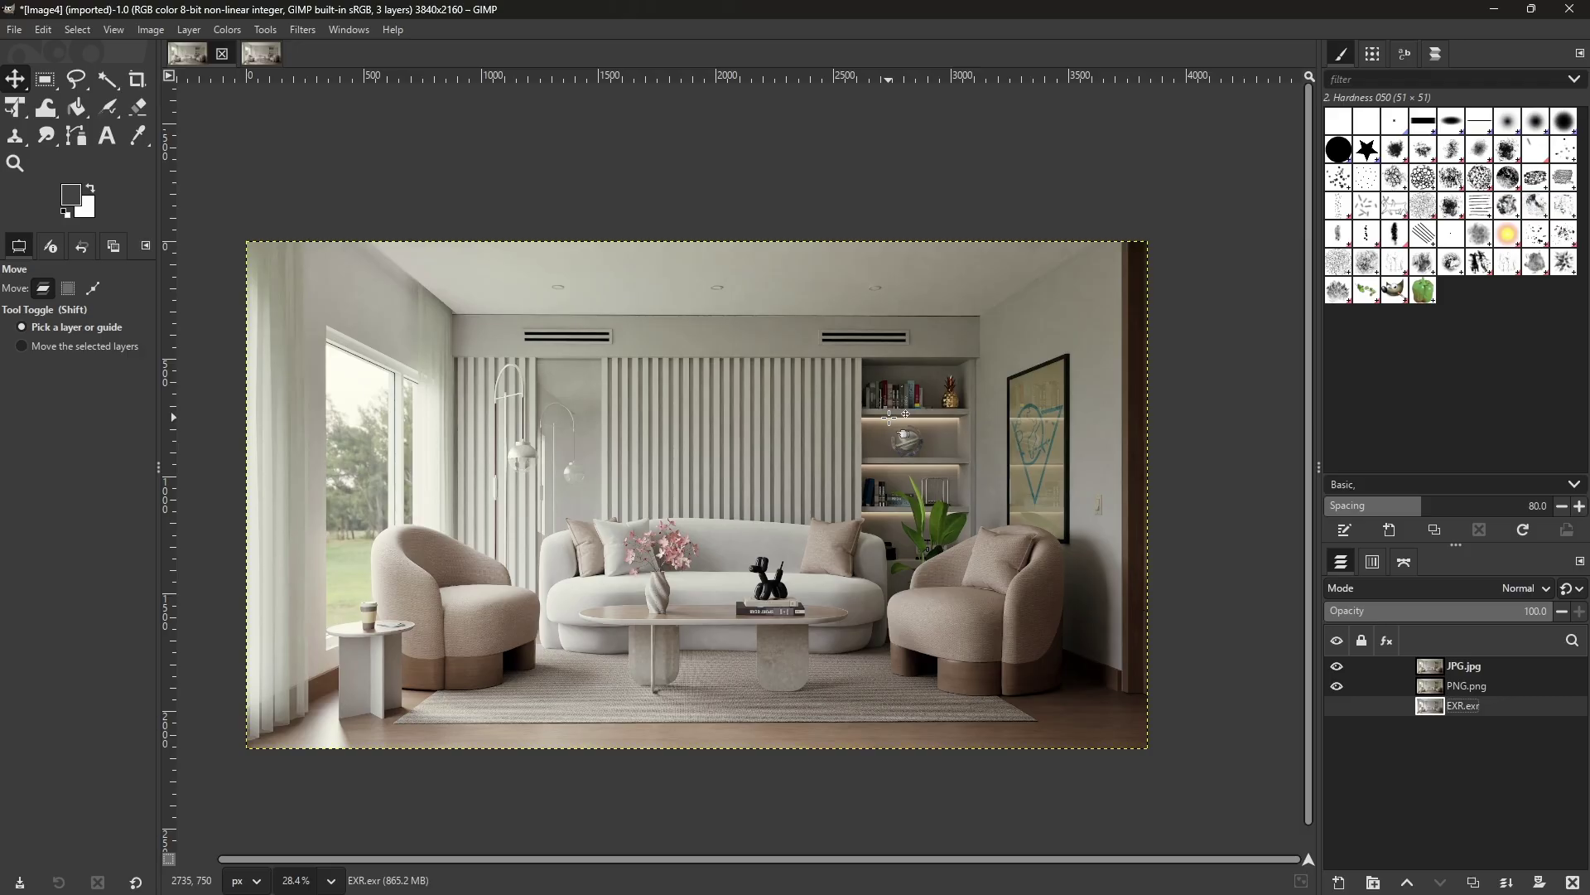
scroll(889, 417, up, 10)
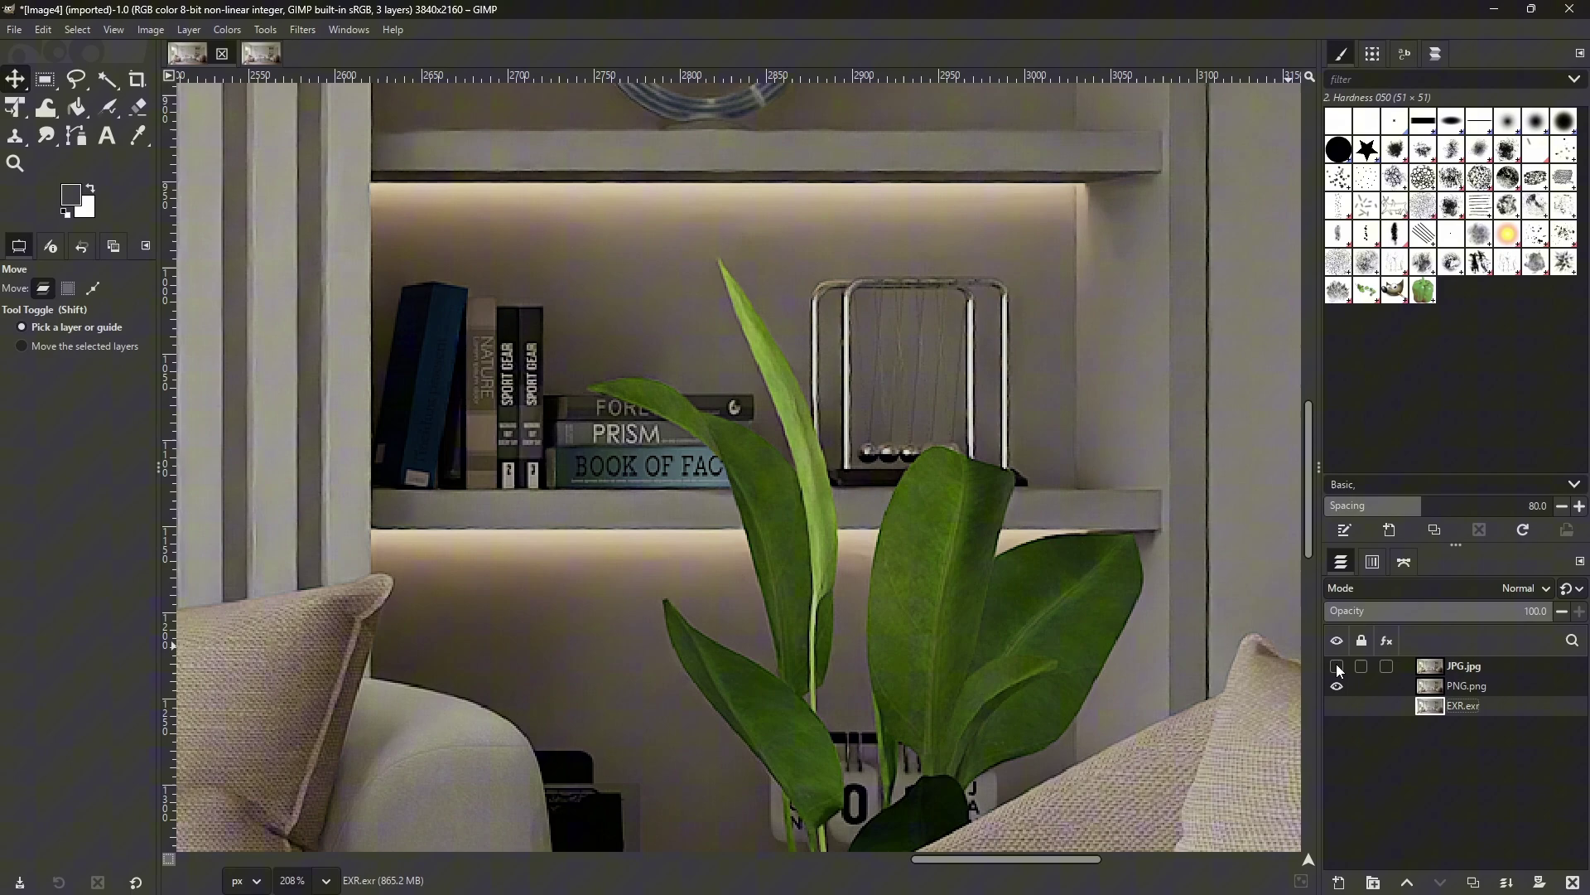
Step: Toggle JPG.jpg to compare shelf detail, then zoom out to the whole living room
click(1337, 667)
click(1337, 666)
scroll(968, 430, down, 1)
scroll(968, 431, down, 5)
scroll(925, 437, up, 12)
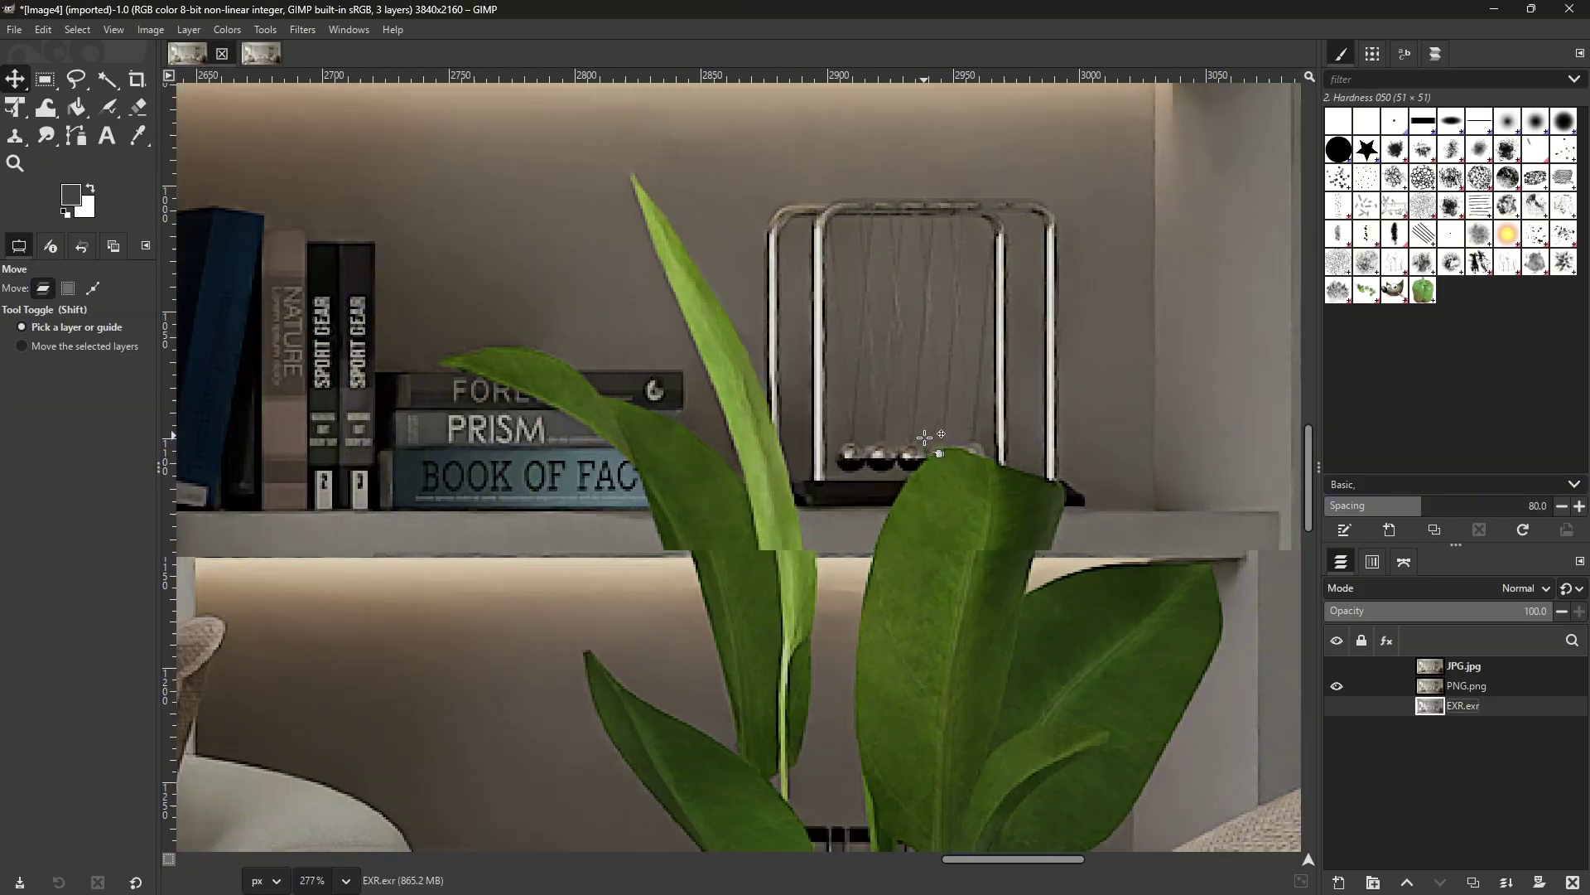
scroll(925, 437, down, 10)
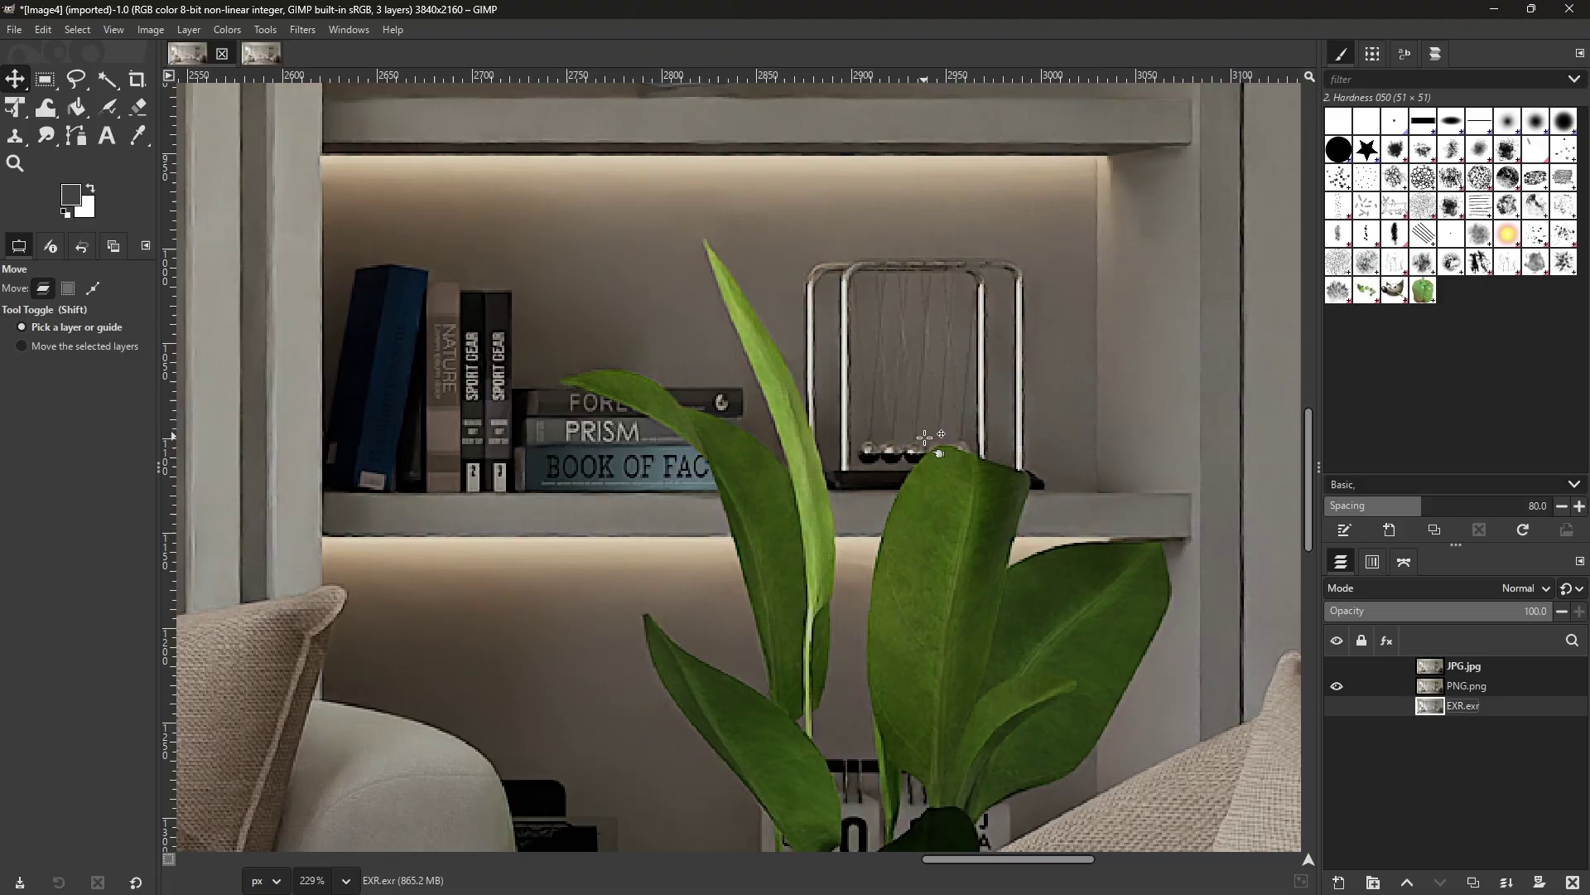
scroll(925, 436, down, 10)
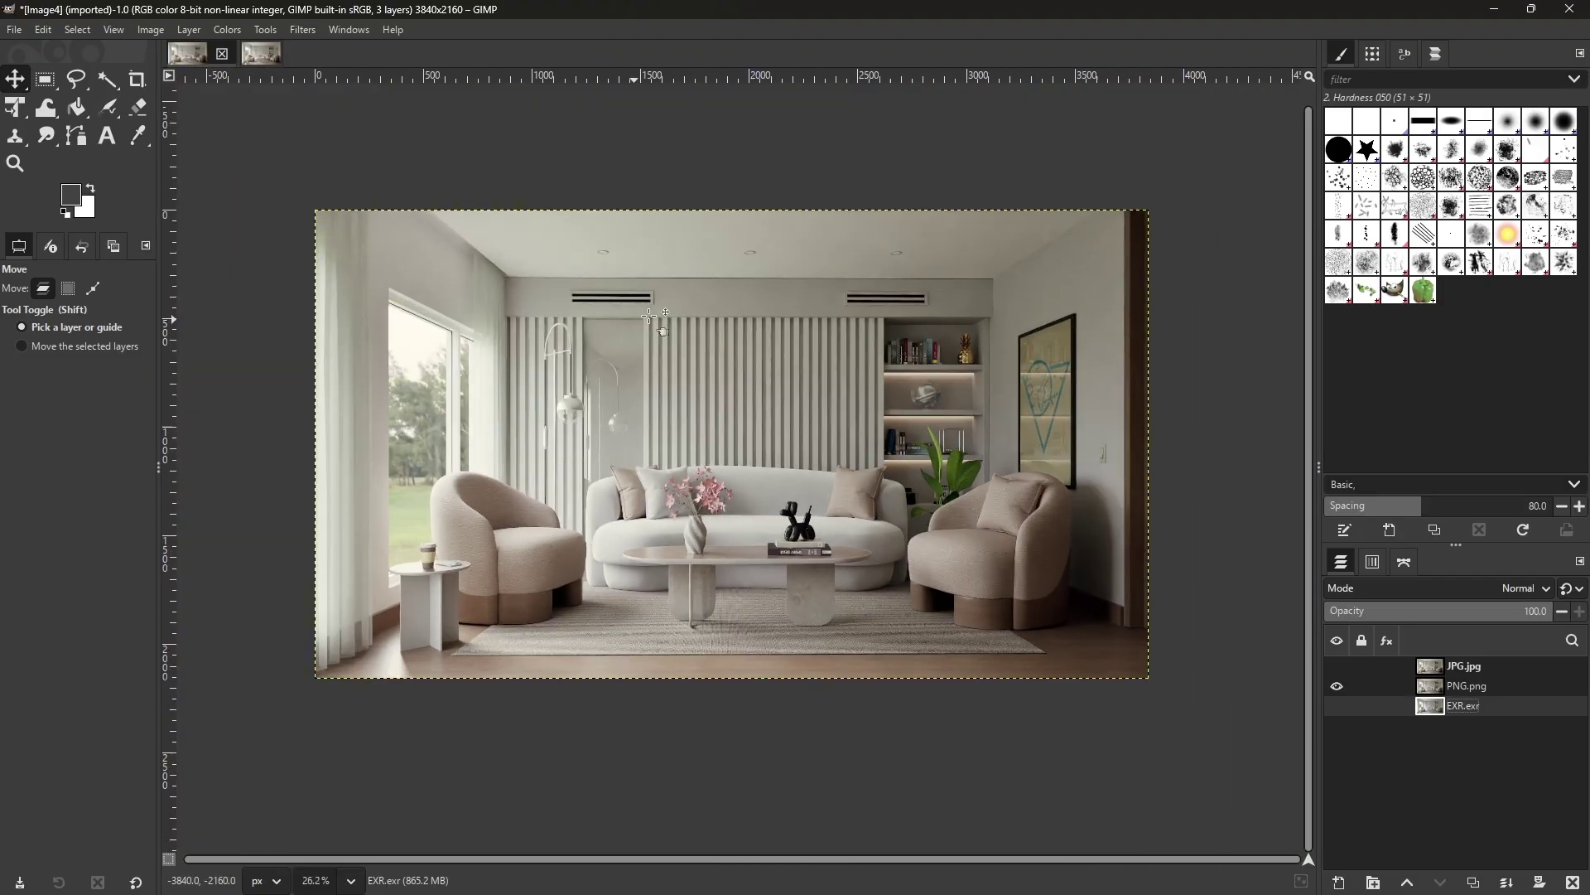
scroll(675, 294, up, 2)
Step: In the Test_FF folder, compare PNG.png's 12.3 MB size with JPG.jpg's 1.08 MB
key(super)
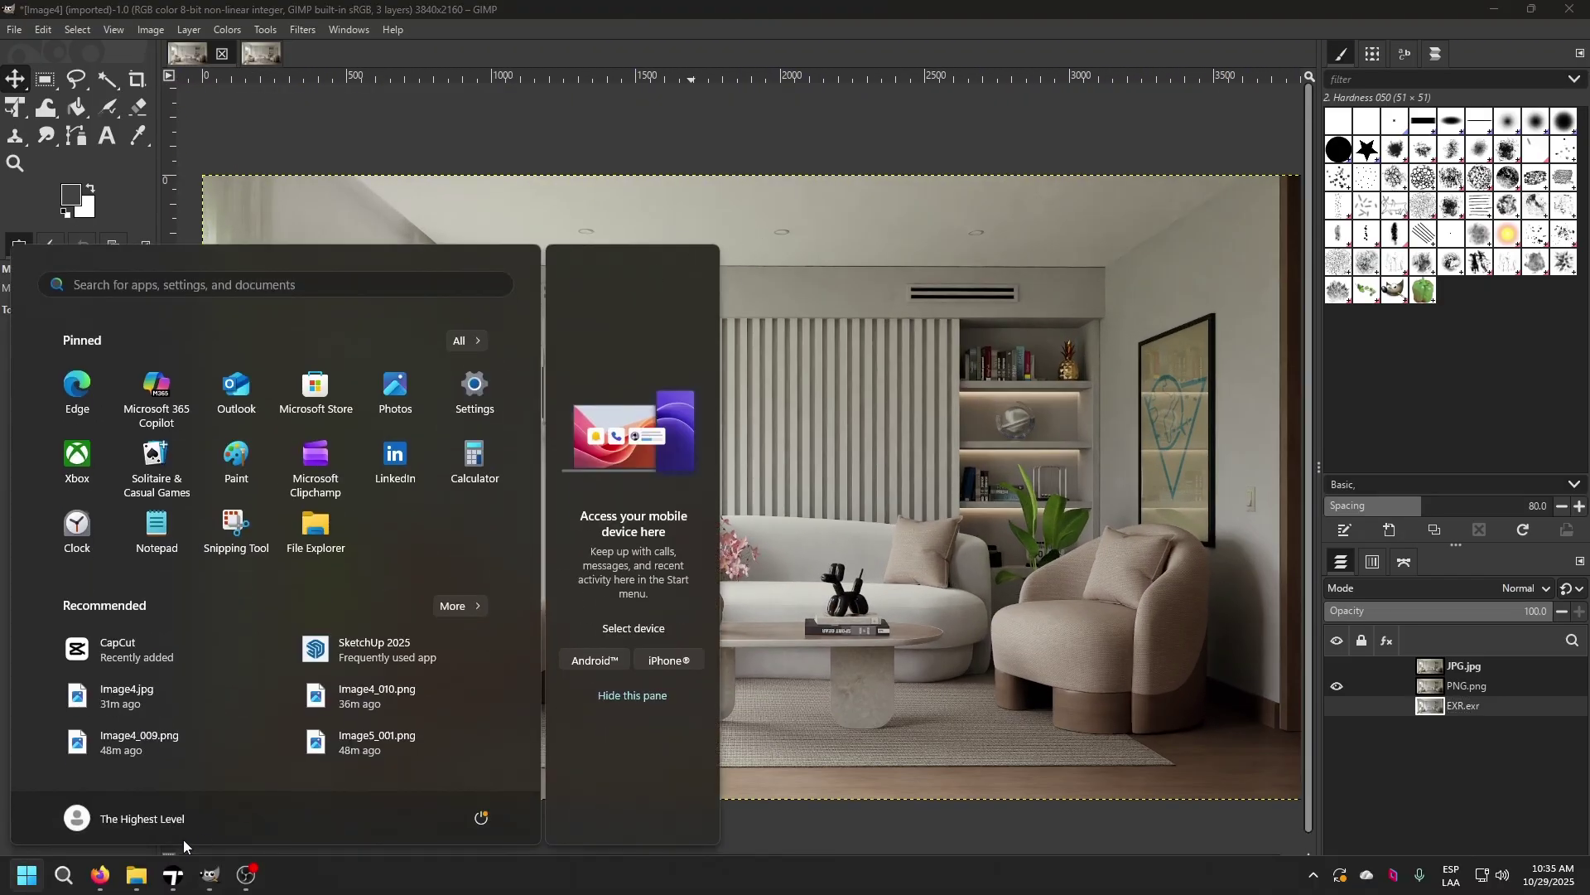
click(147, 883)
click(625, 619)
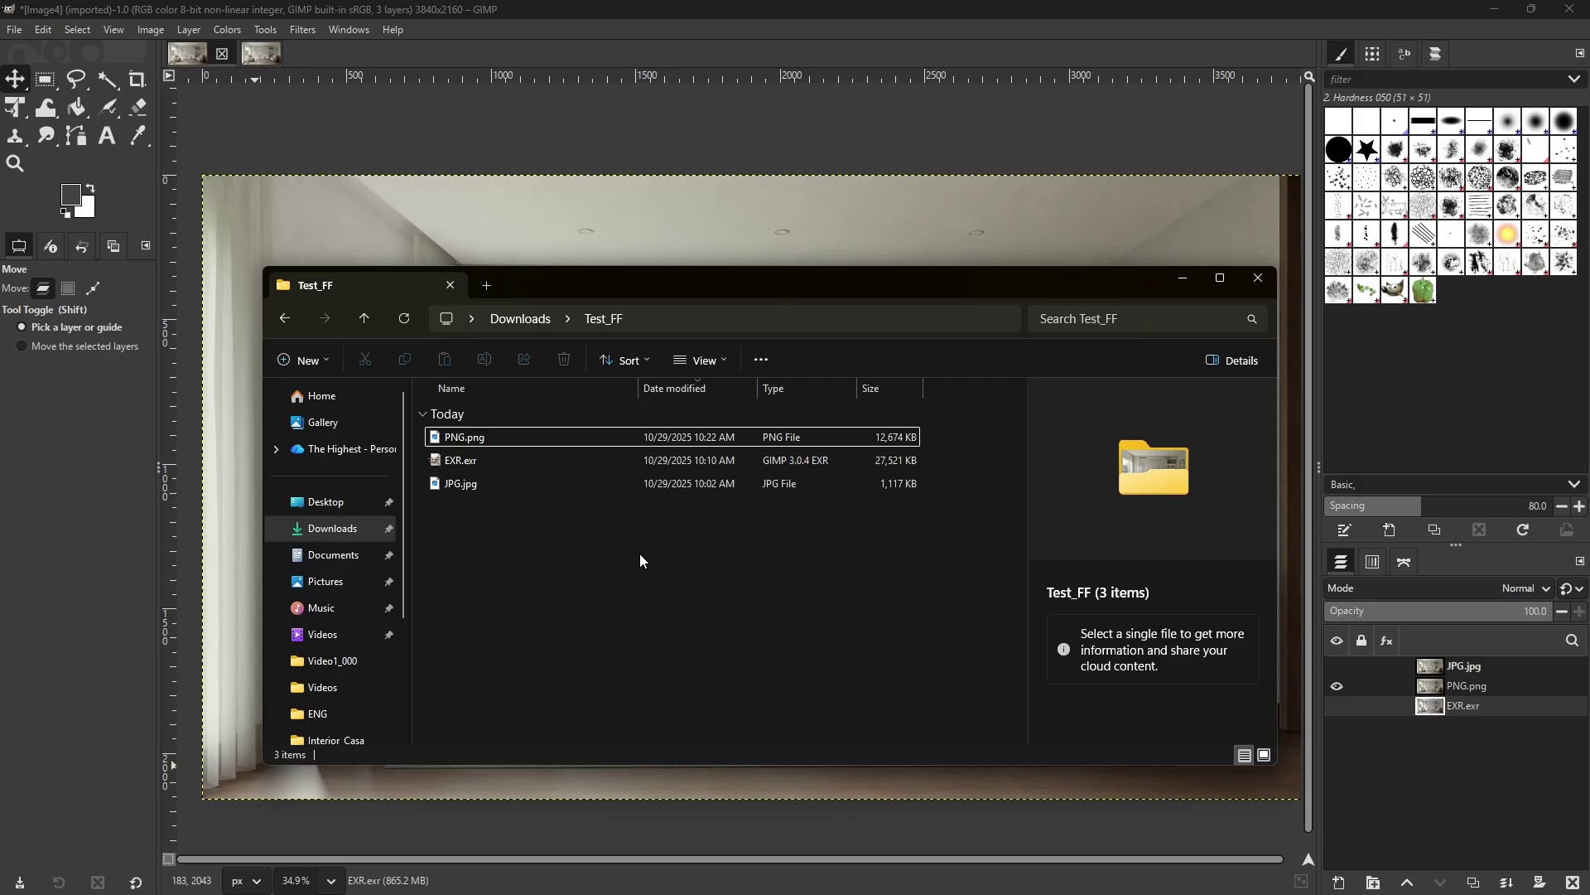
click(522, 435)
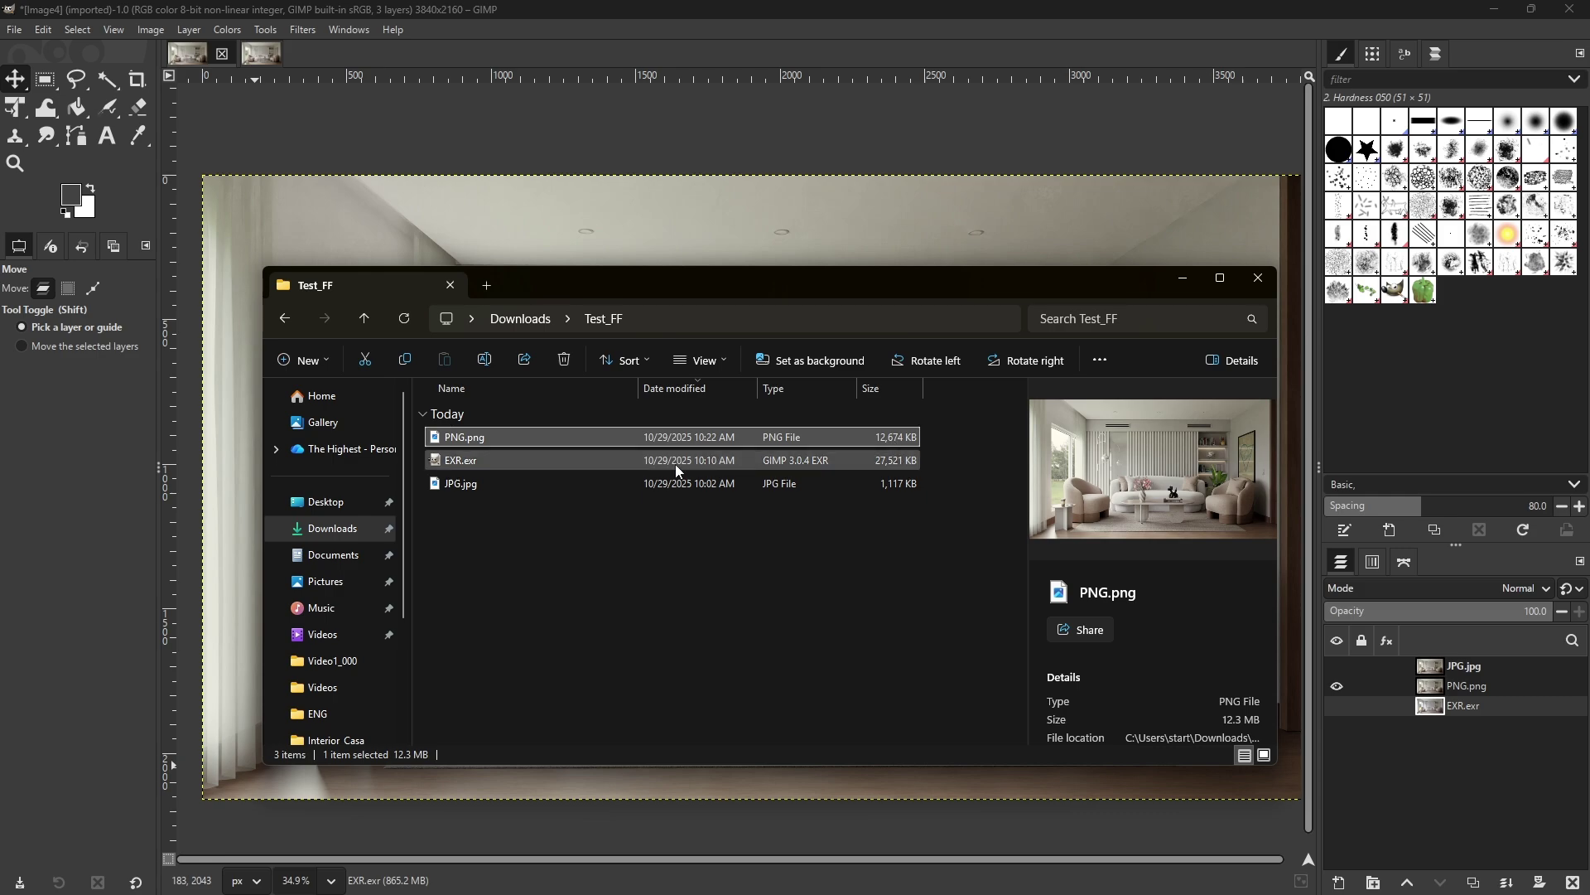
click(530, 485)
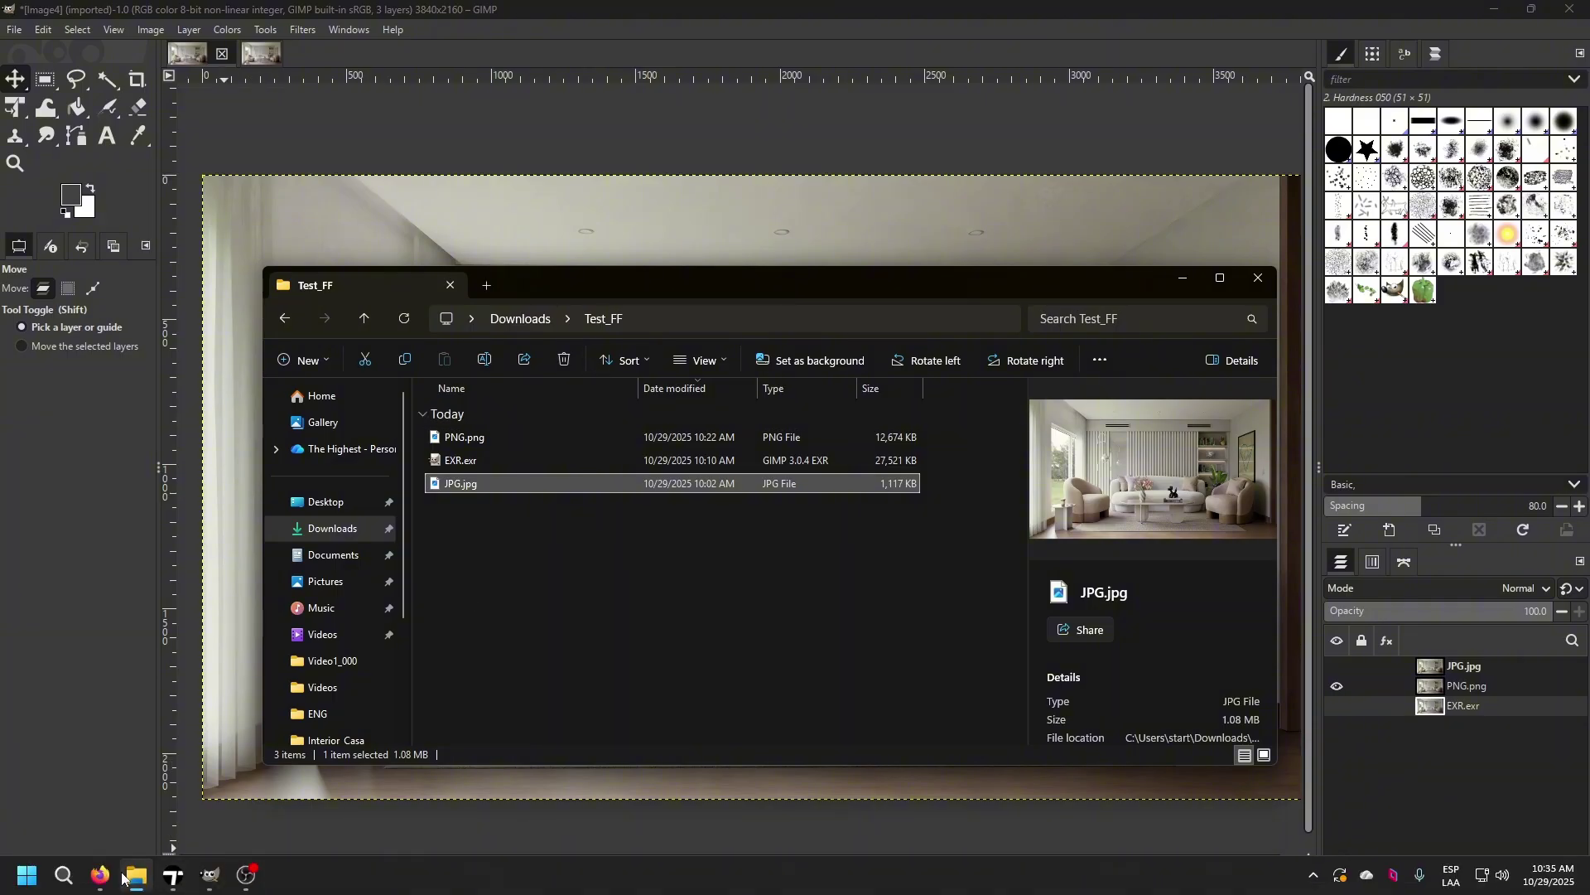
click(99, 884)
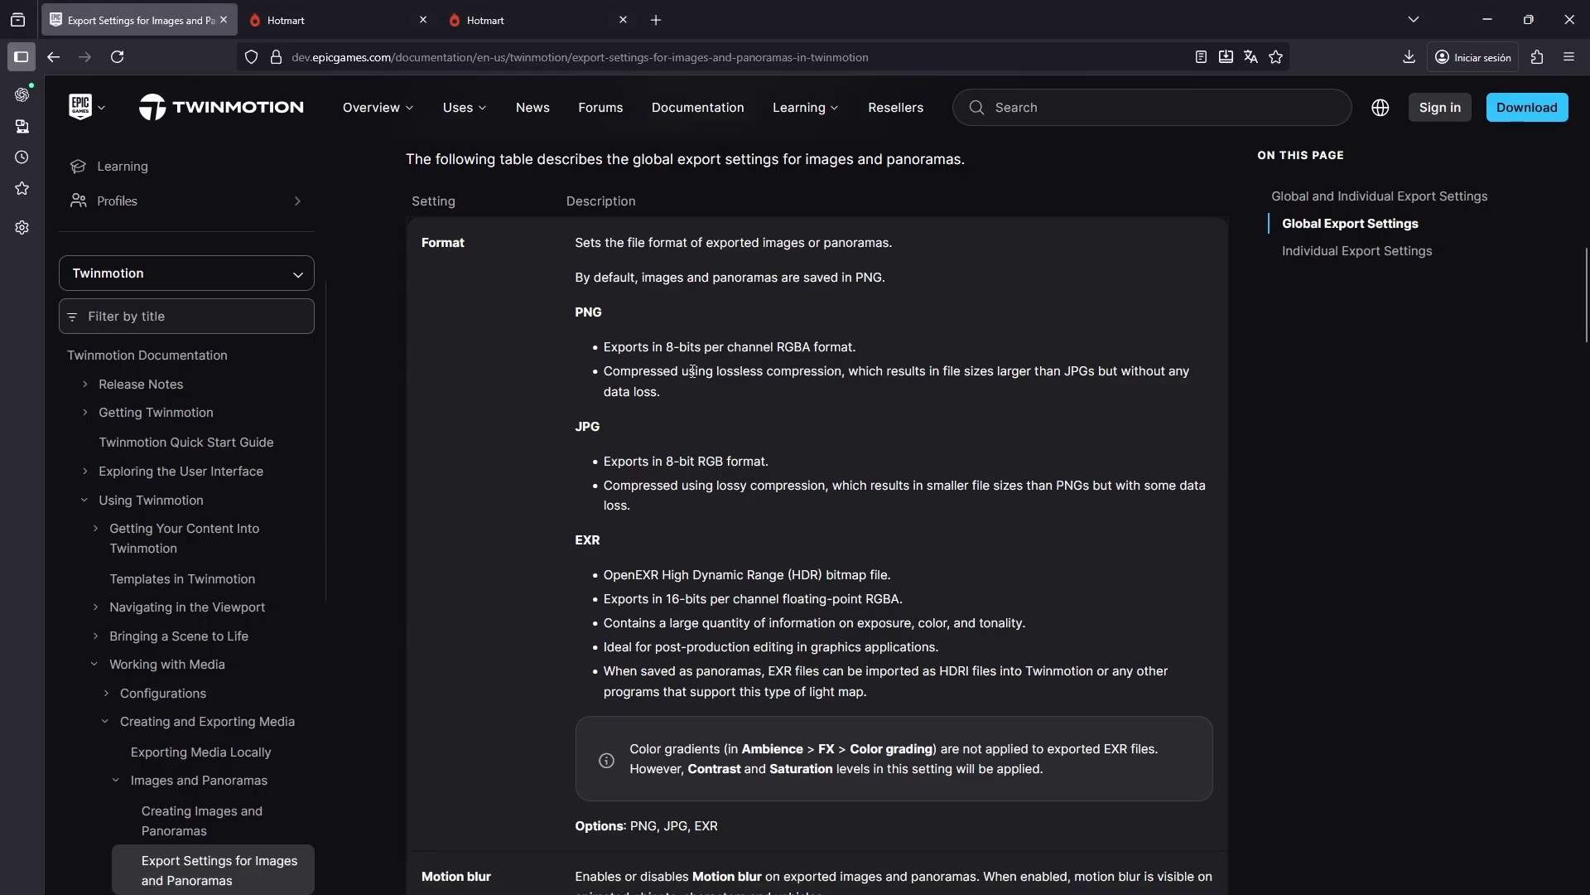
Step: Highlight the PNG lossless and JPG lossy compression explanations
mouse_move(570, 312)
mouse_down()
mouse_move(611, 317)
mouse_move(613, 339)
mouse_move(595, 315)
mouse_up()
drag(604, 370, 1085, 393)
click(692, 390)
drag(603, 488, 1025, 507)
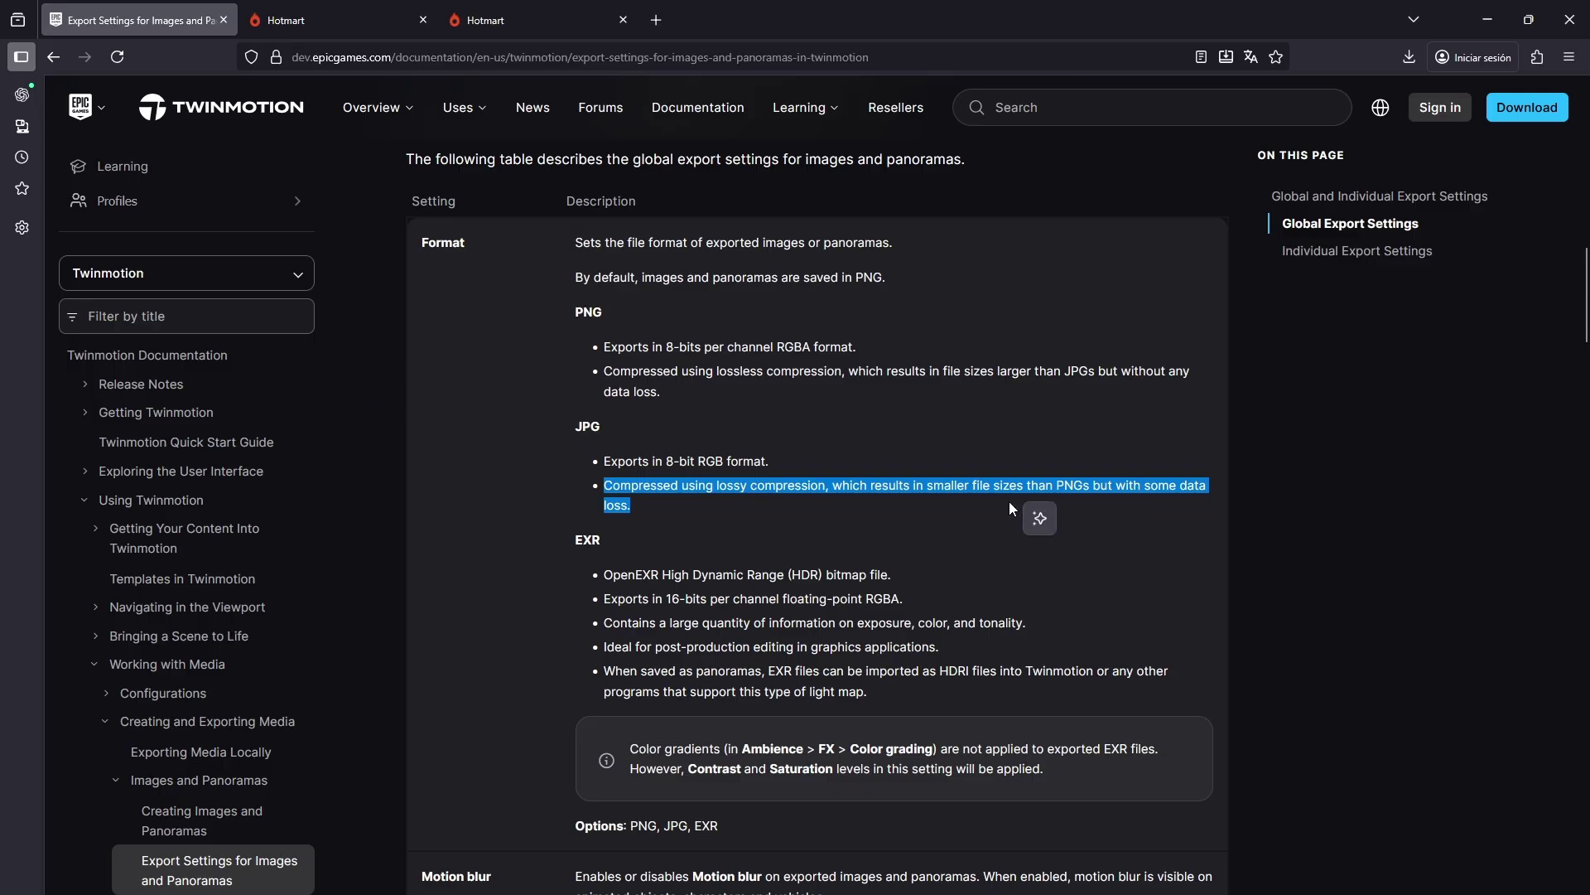
Step: Minimize the browser and select JPG.jpg in Test_FF to show its 1.08 MB size
click(1489, 20)
click(504, 570)
click(479, 486)
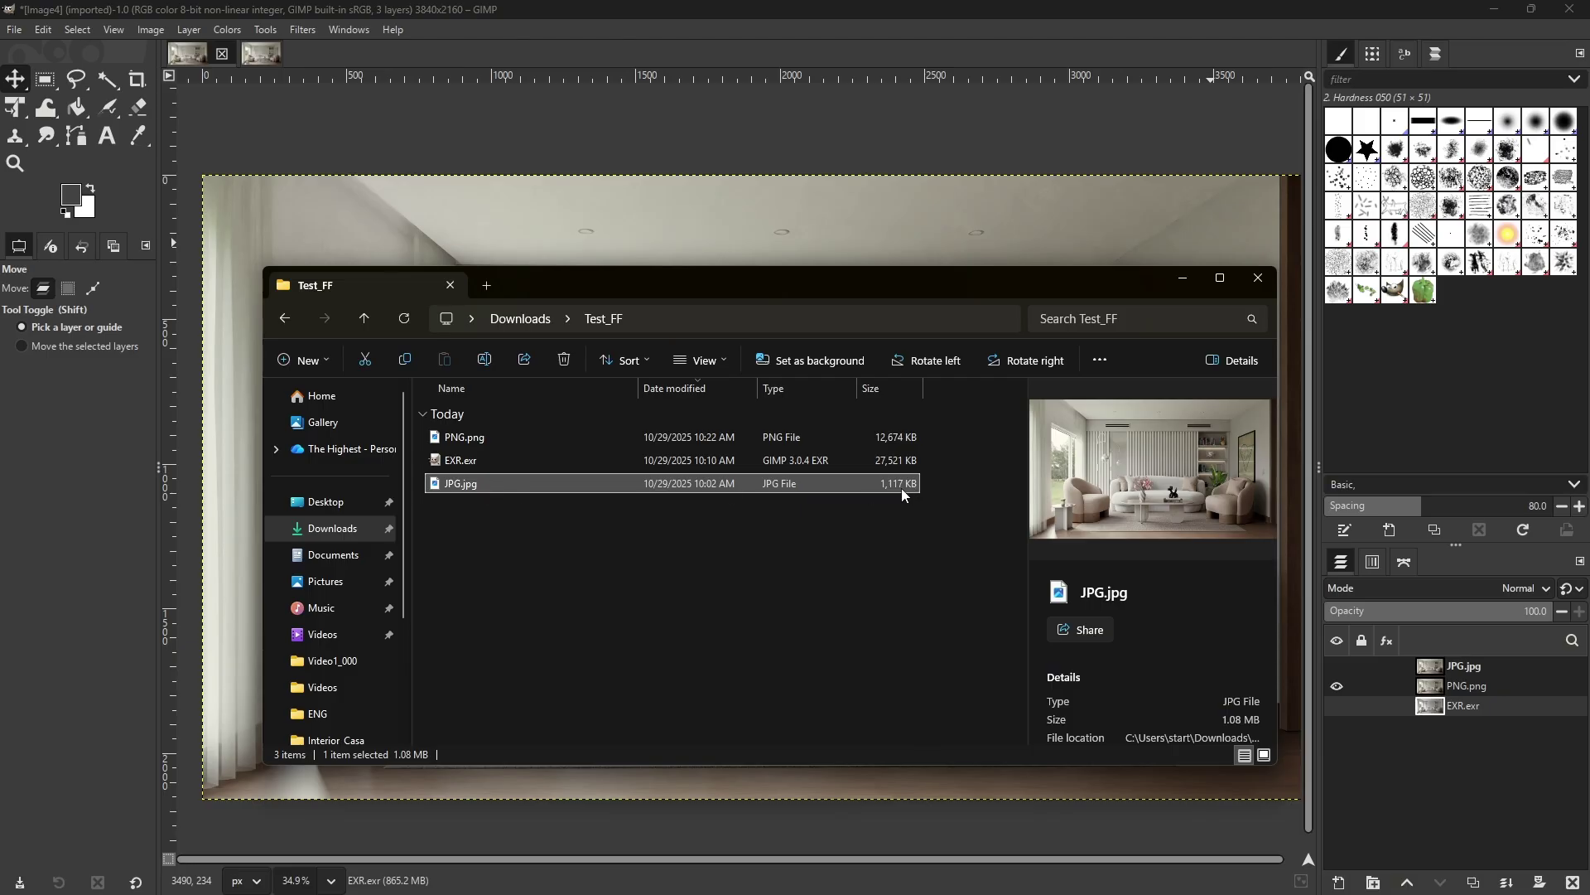
Step: Compare JPG.jpg's 1.08 MB size against PNG.png's 12.3 MB in Explorer's details pane
click(643, 527)
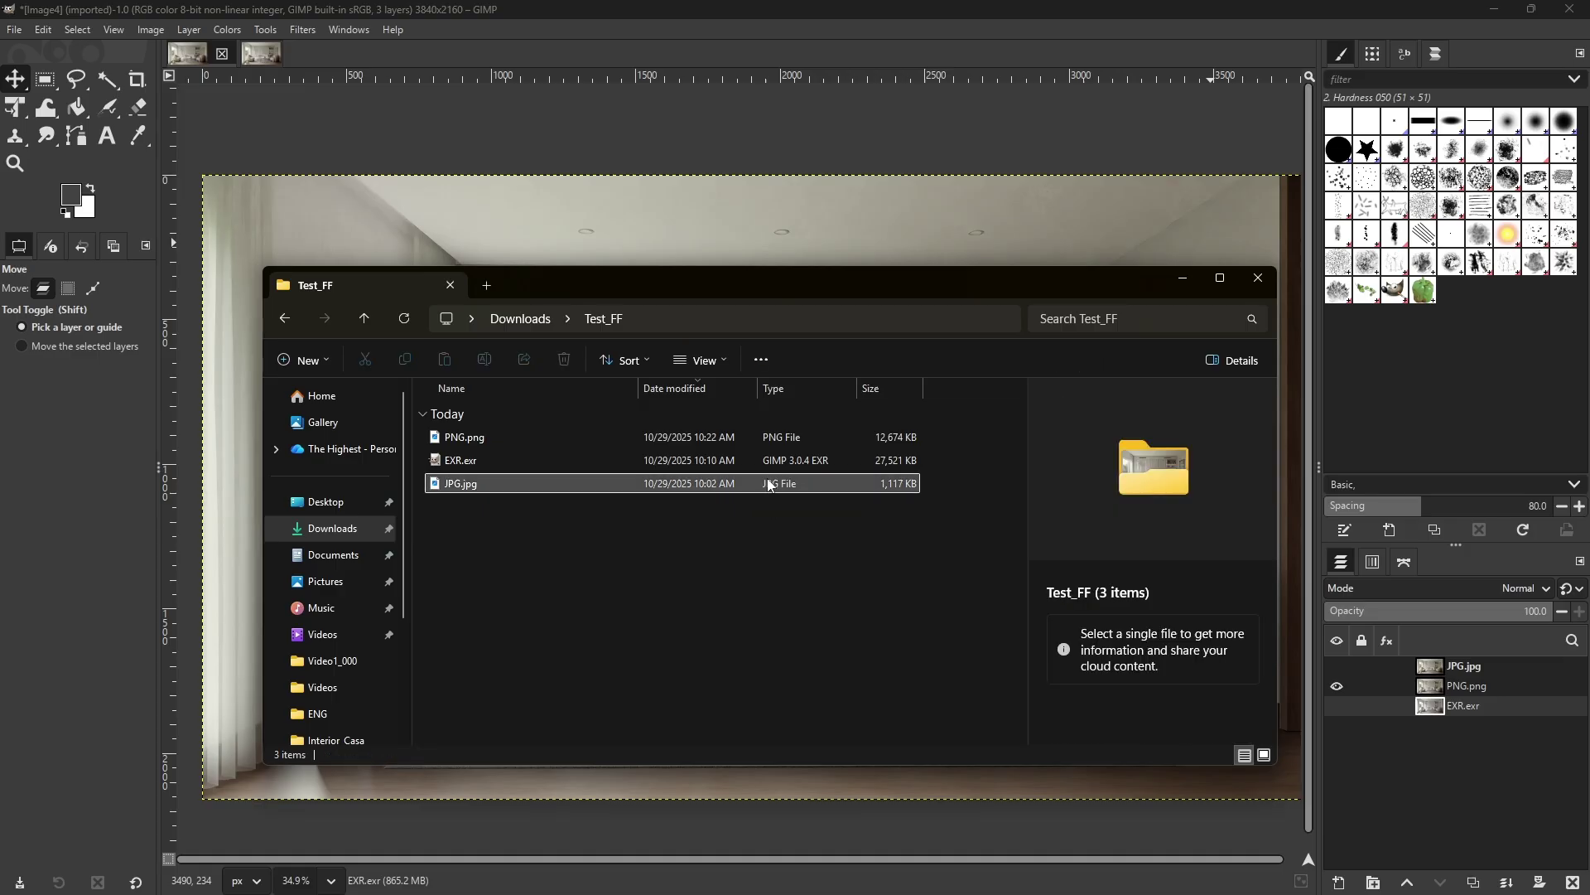
click(709, 487)
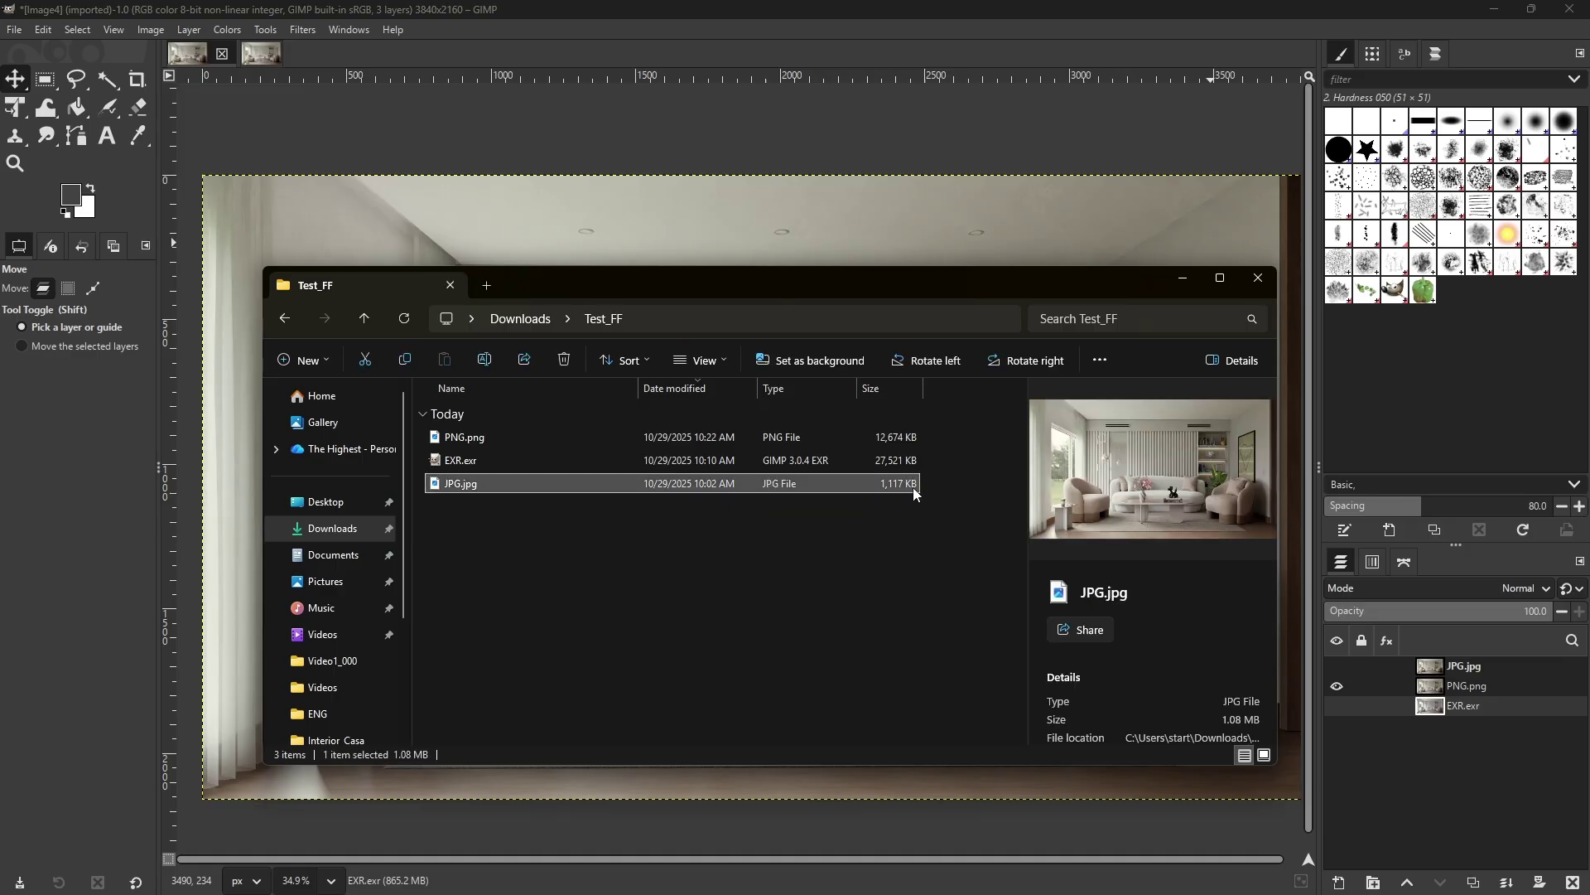
click(753, 436)
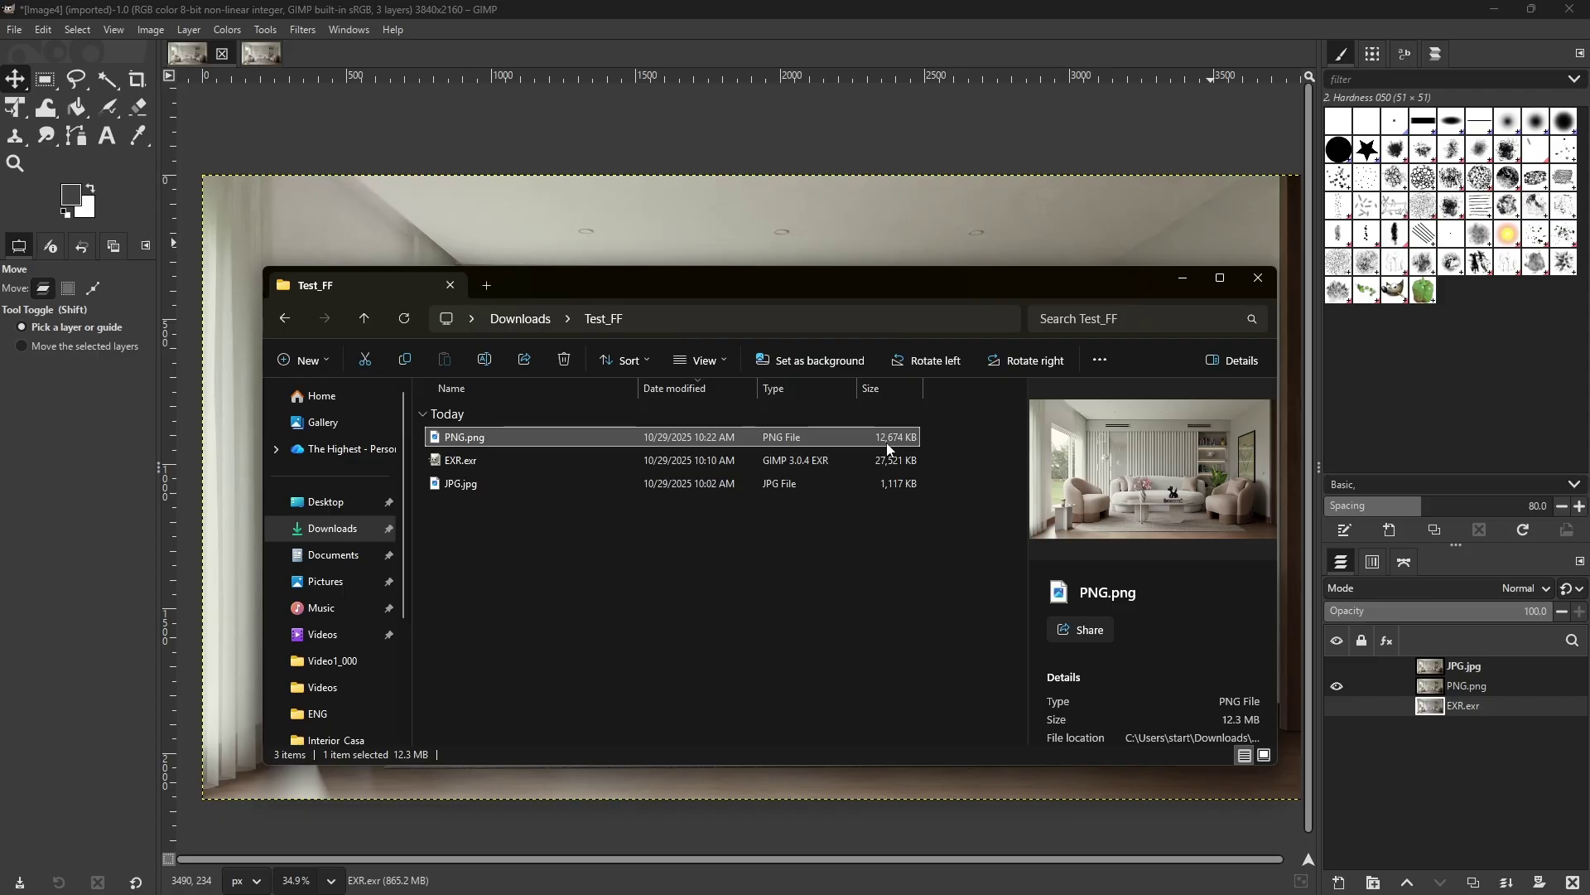
click(671, 490)
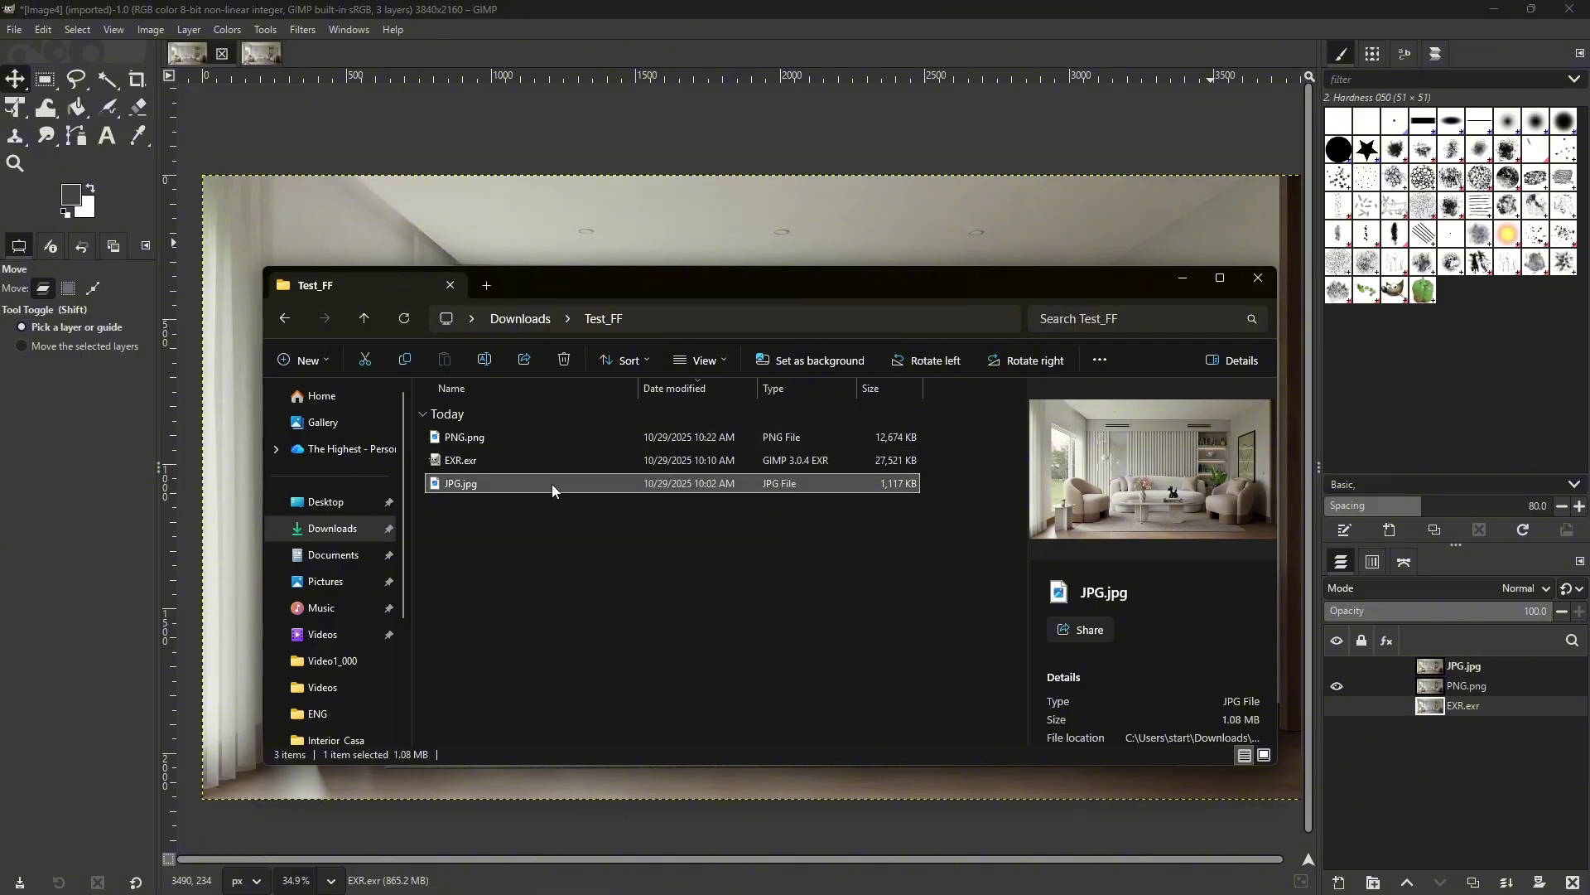
Step: Move the Explorer window down off the render and zoom GIMP into the shelf close-up
drag(708, 286, 794, 684)
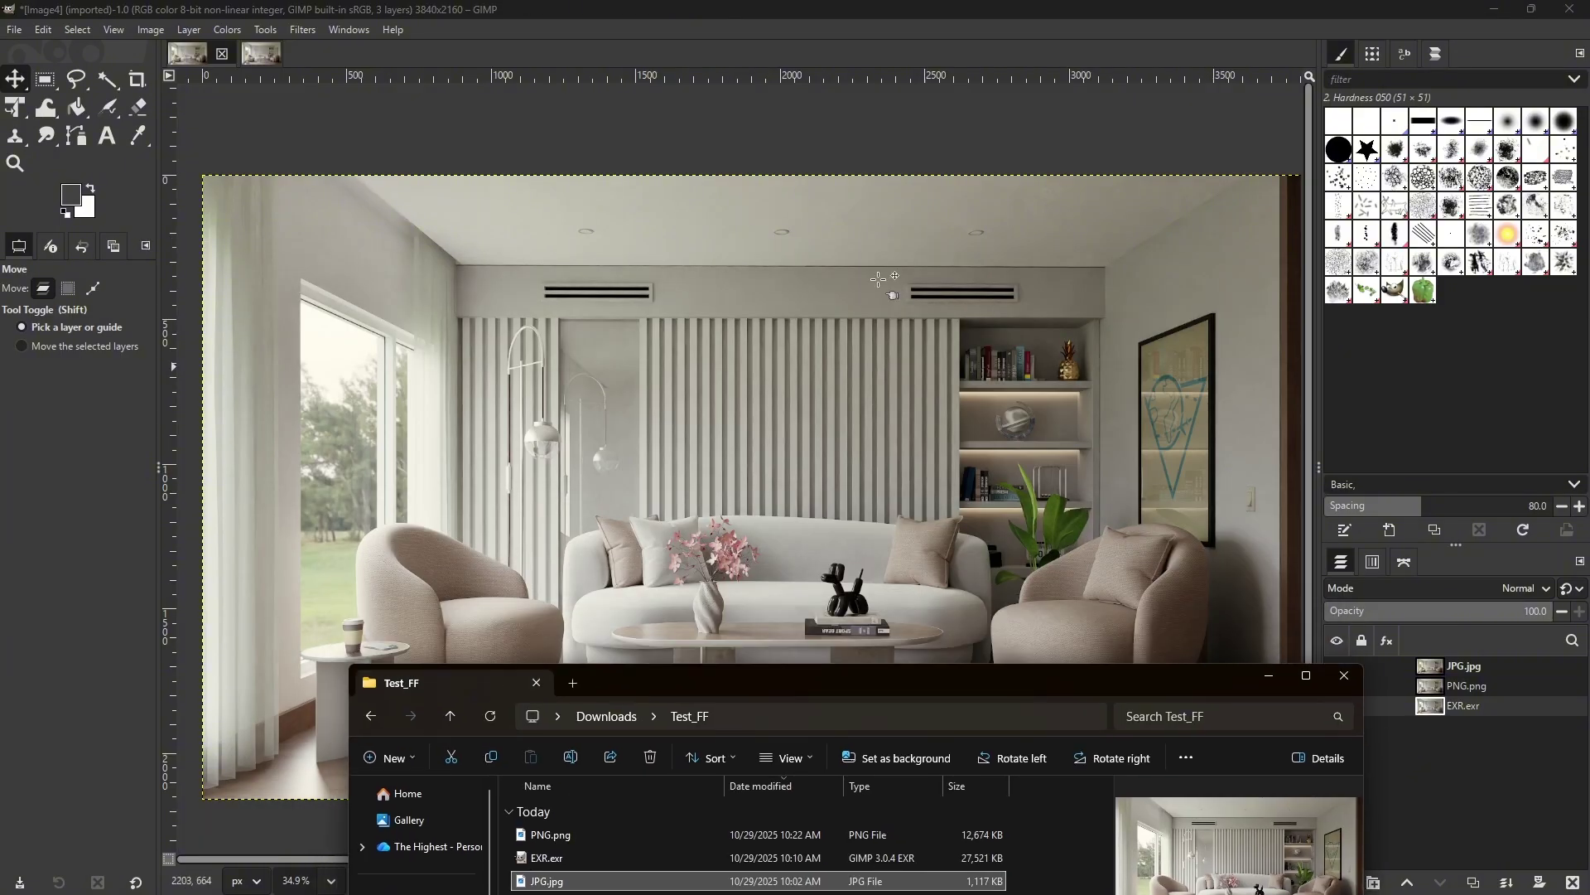
click(1067, 131)
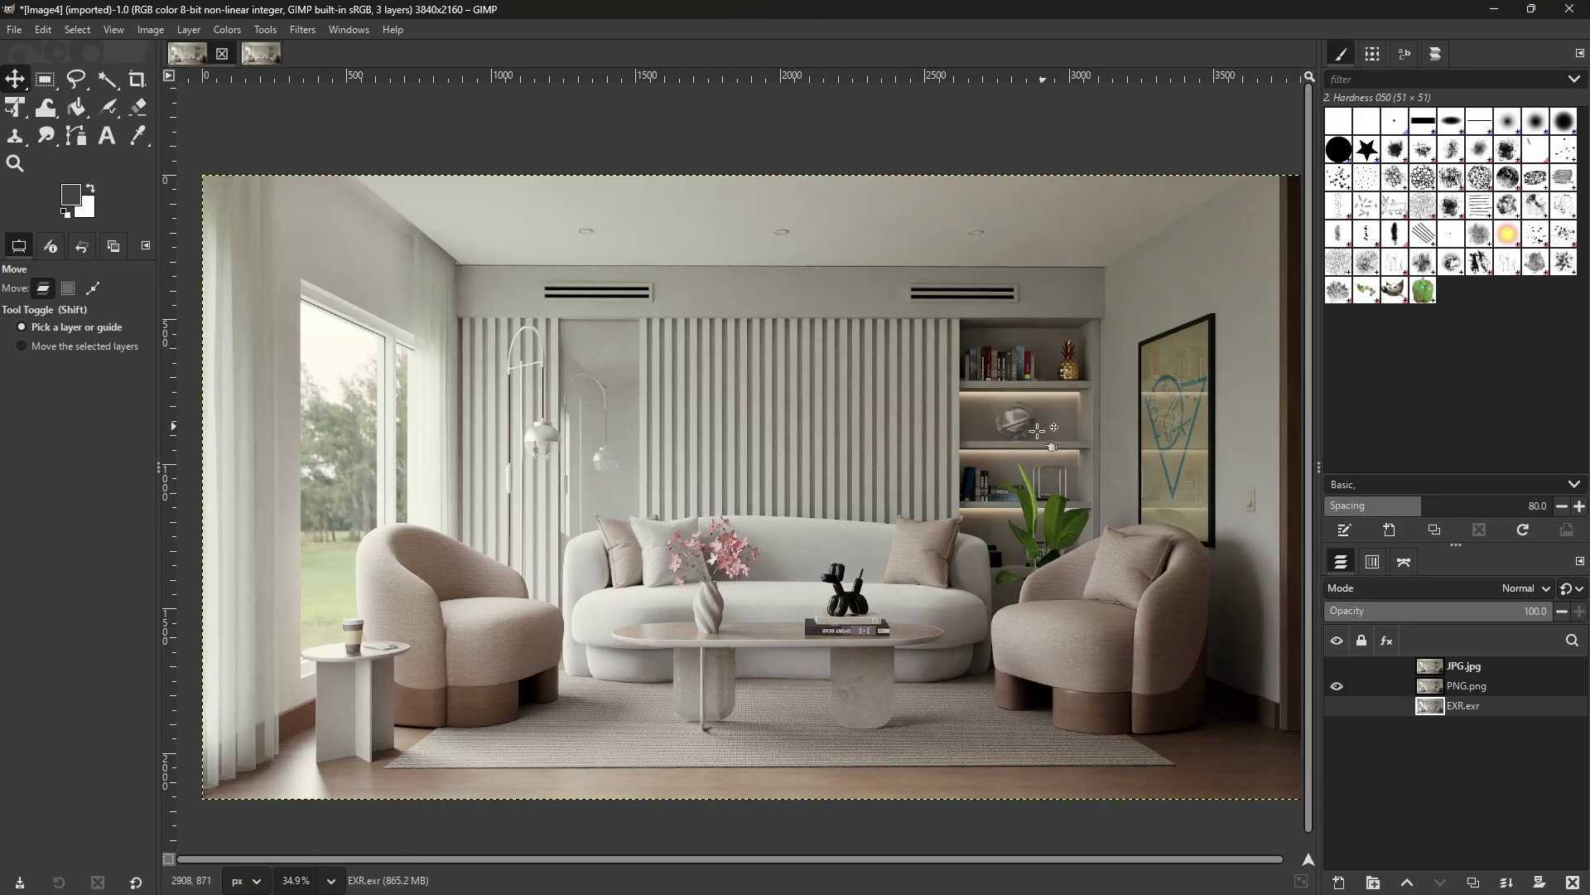
scroll(872, 470, down, 1)
scroll(871, 470, up, 2)
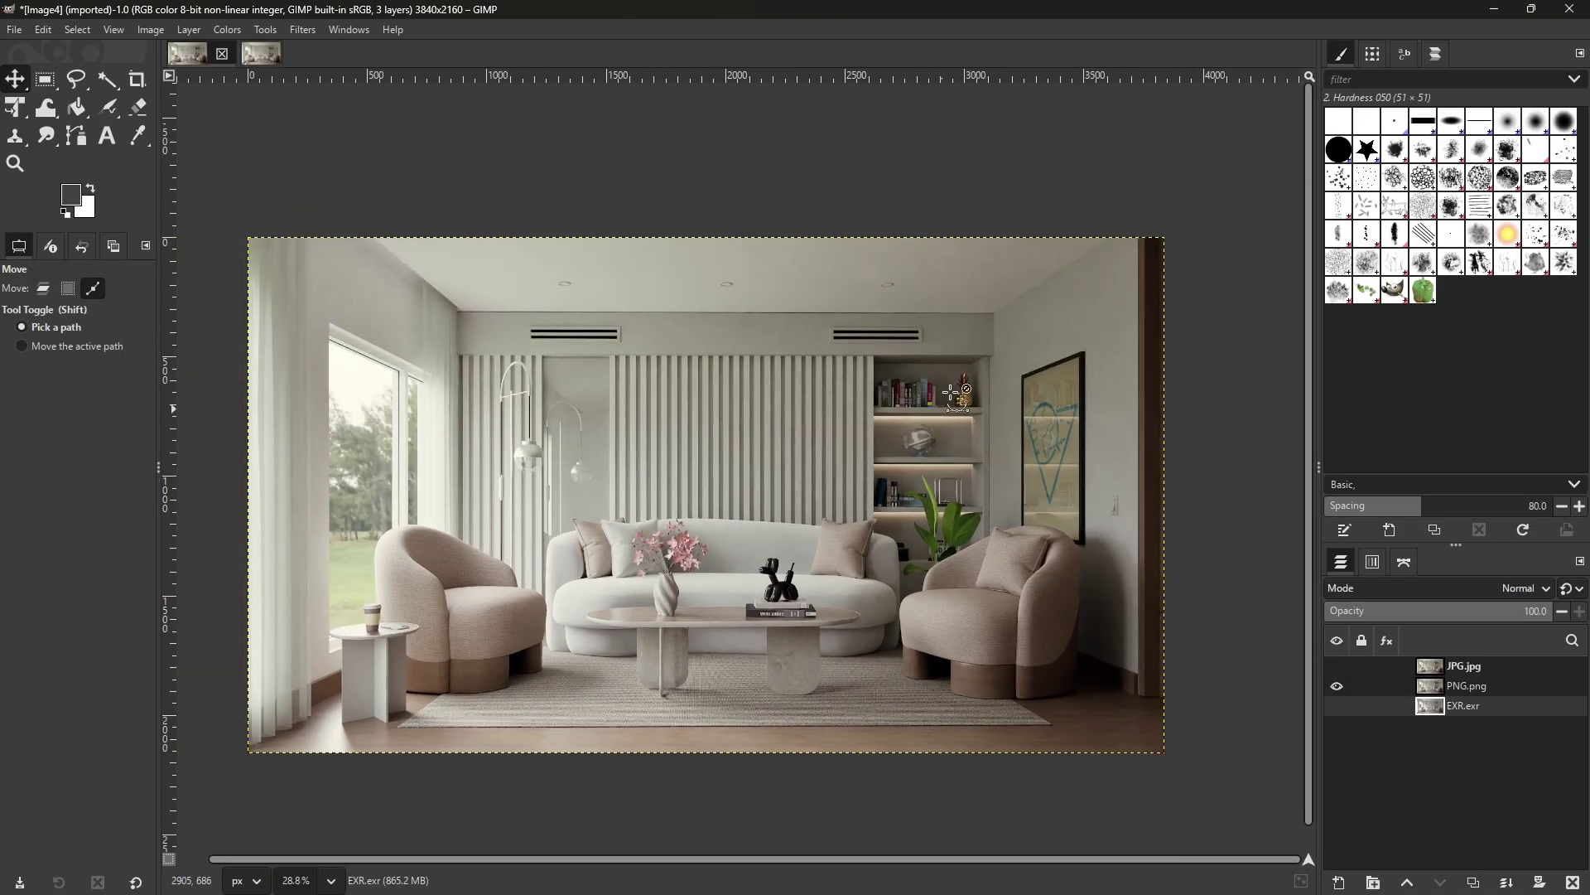
scroll(942, 519, up, 3)
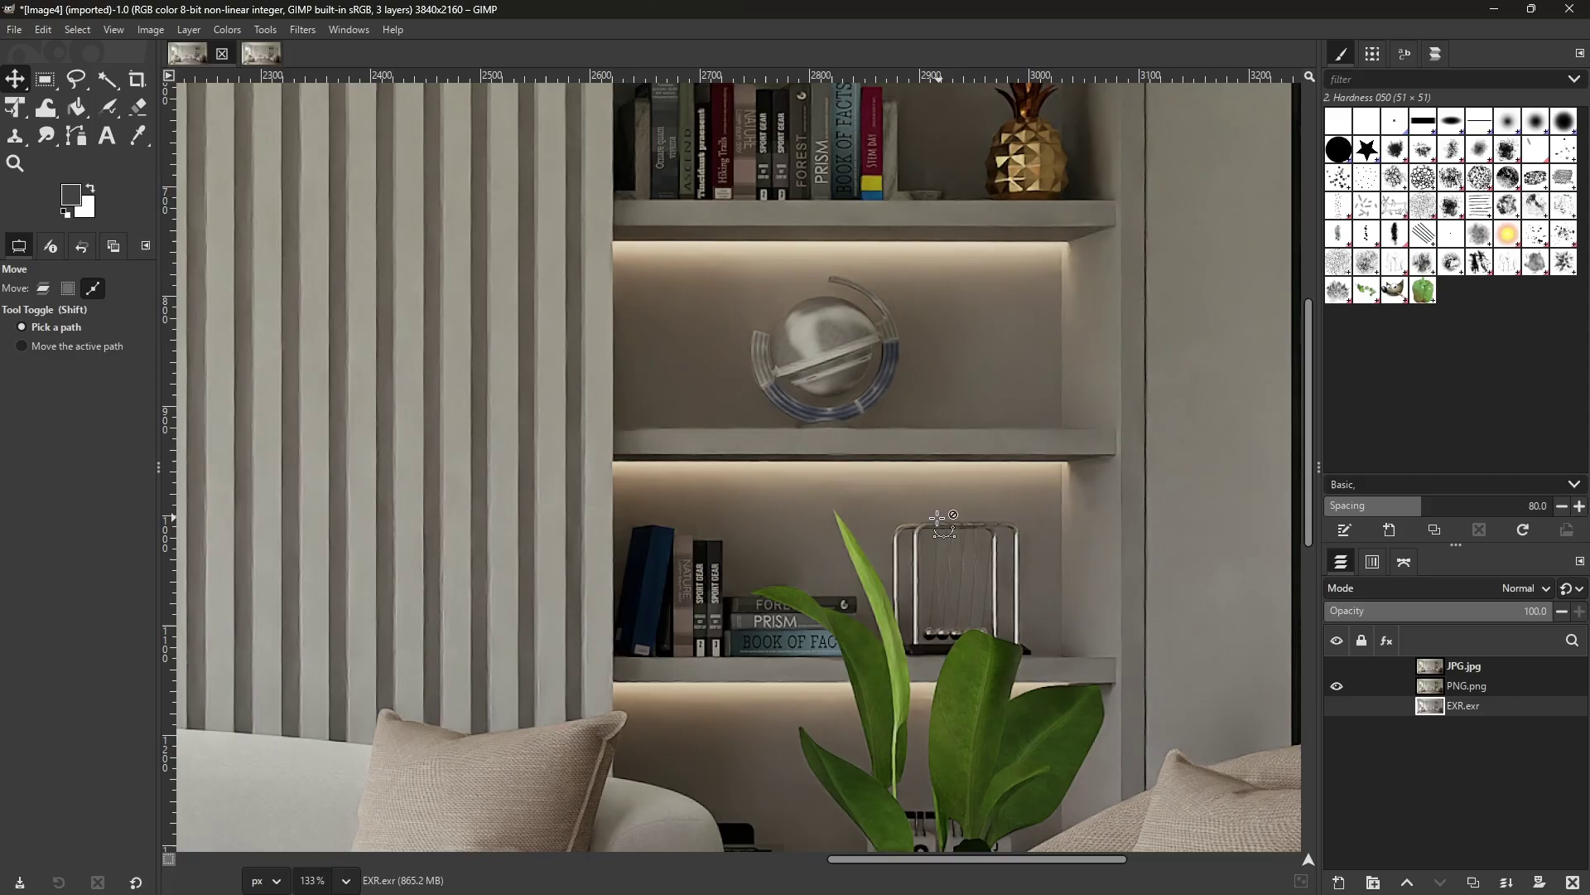
scroll(940, 519, down, 3)
scroll(1076, 503, up, 2)
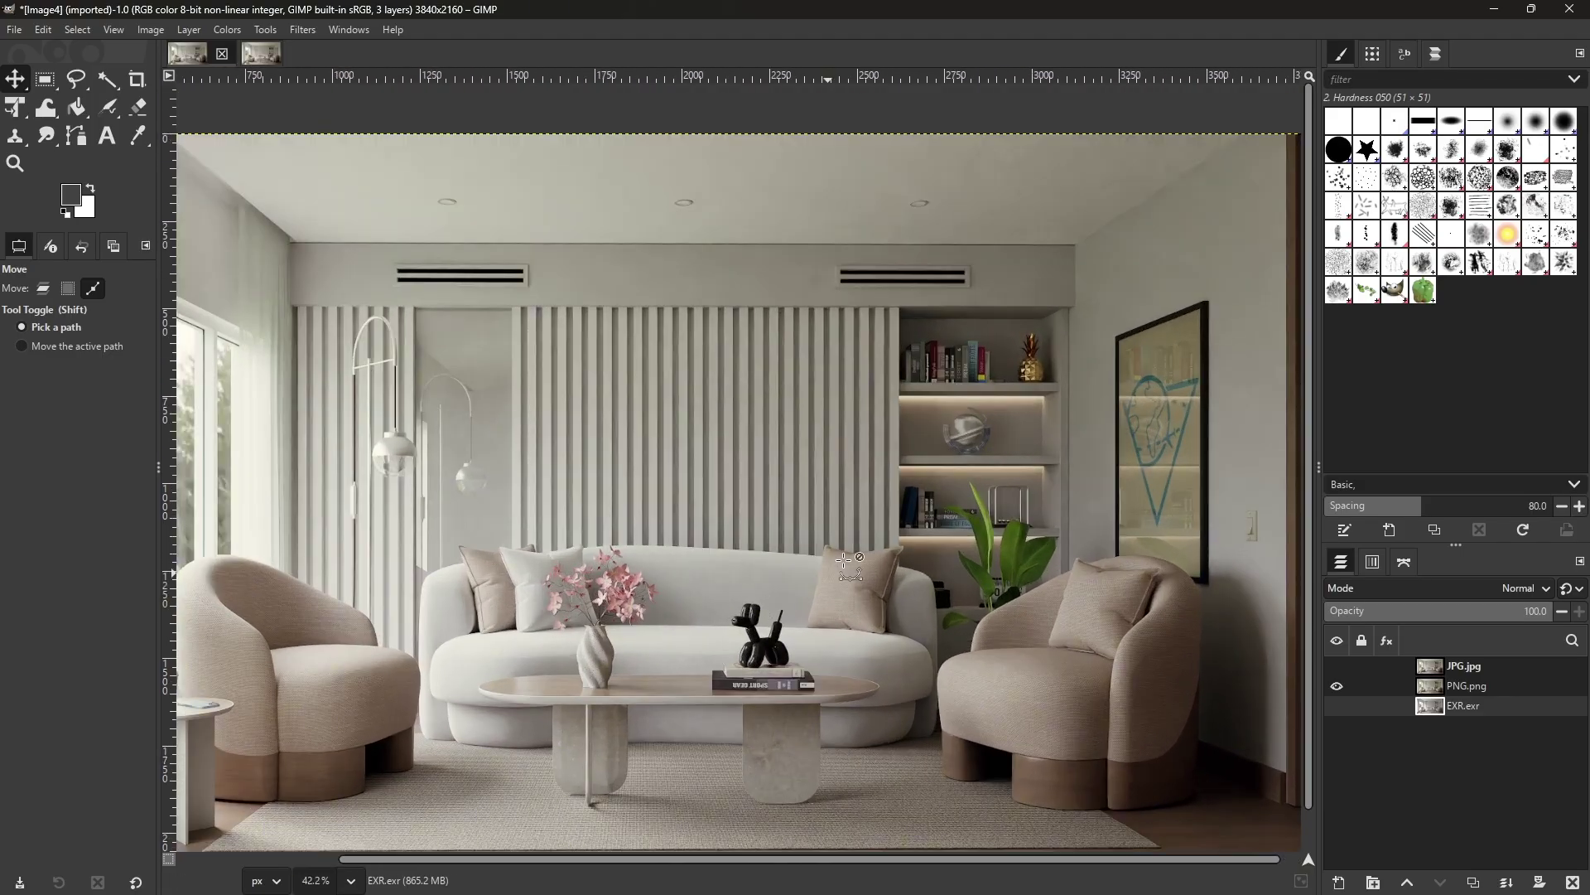
scroll(1076, 503, up, 8)
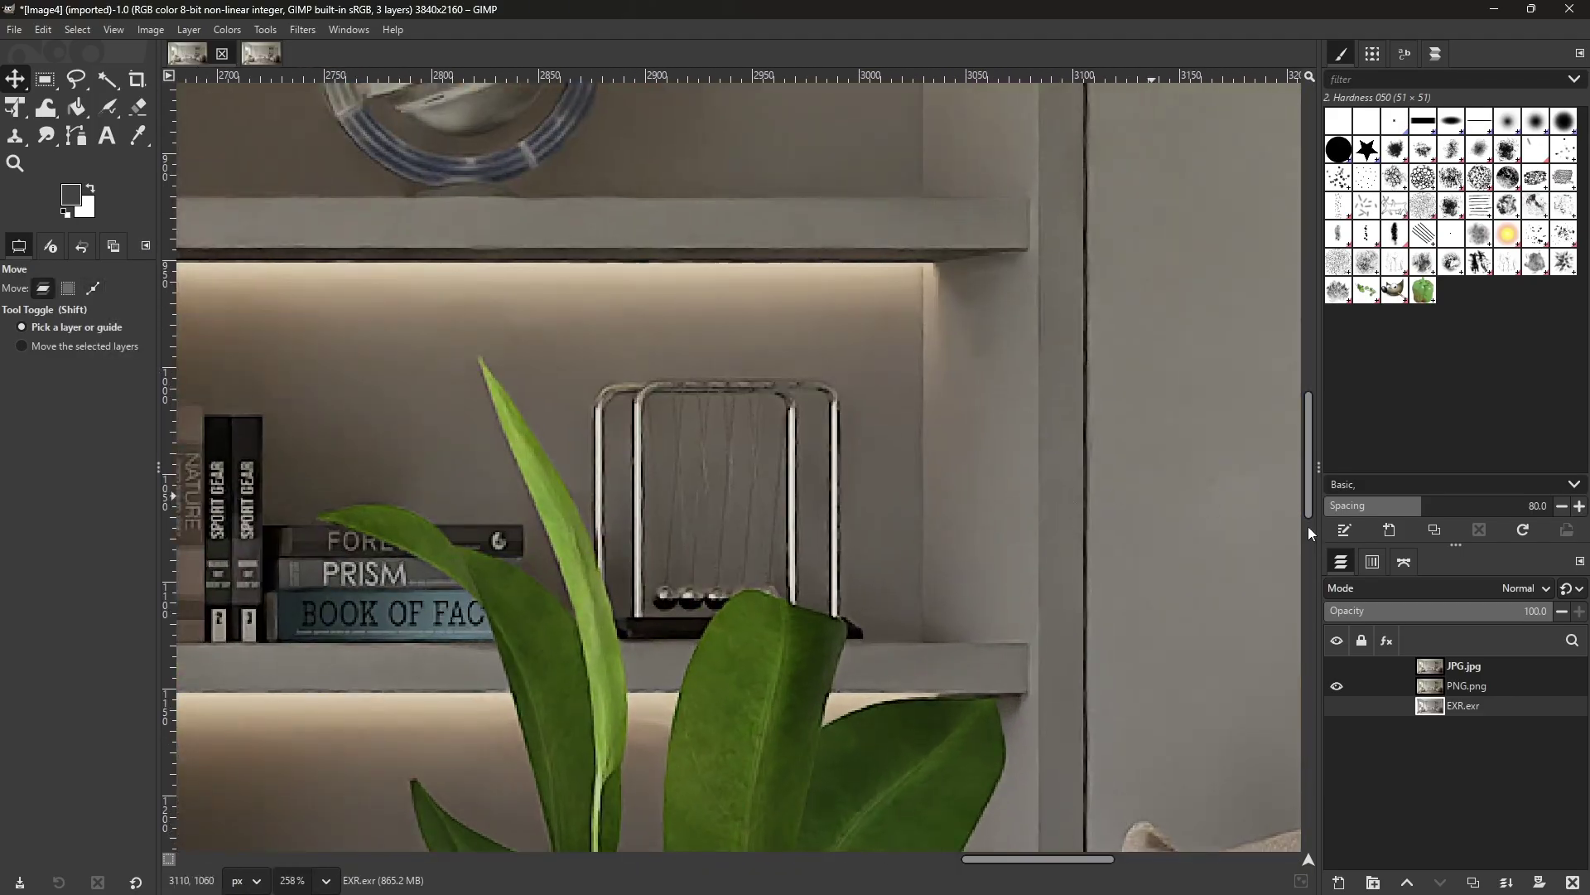
Step: Show the JPG.jpg layer over the PNG to compare, then hide it and zoom out
click(1337, 666)
scroll(685, 456, up, 3)
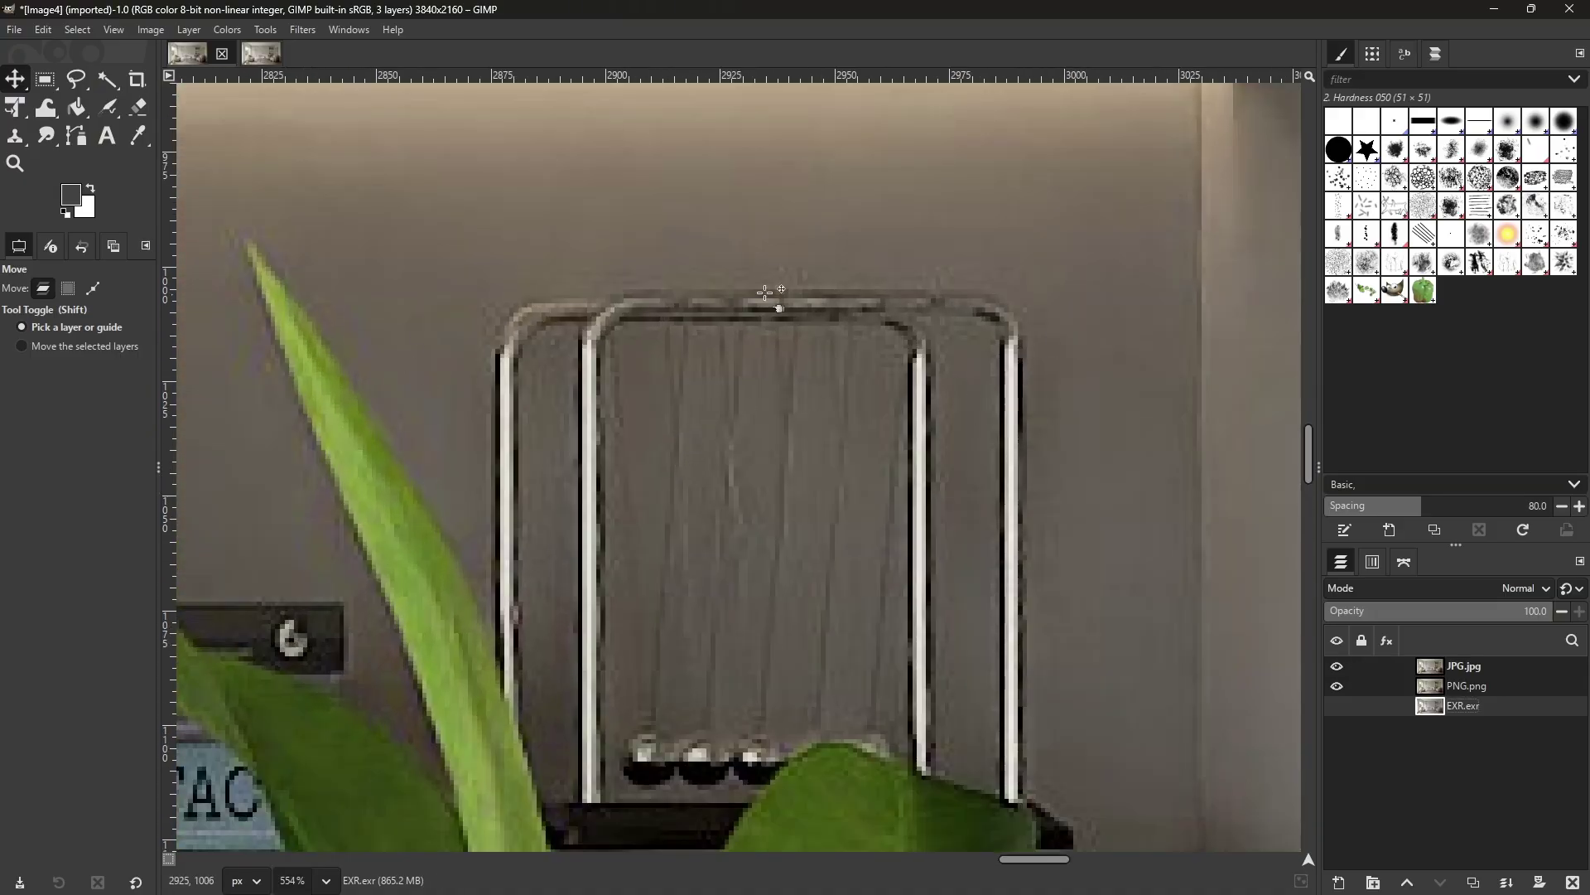
scroll(1051, 430, down, 3)
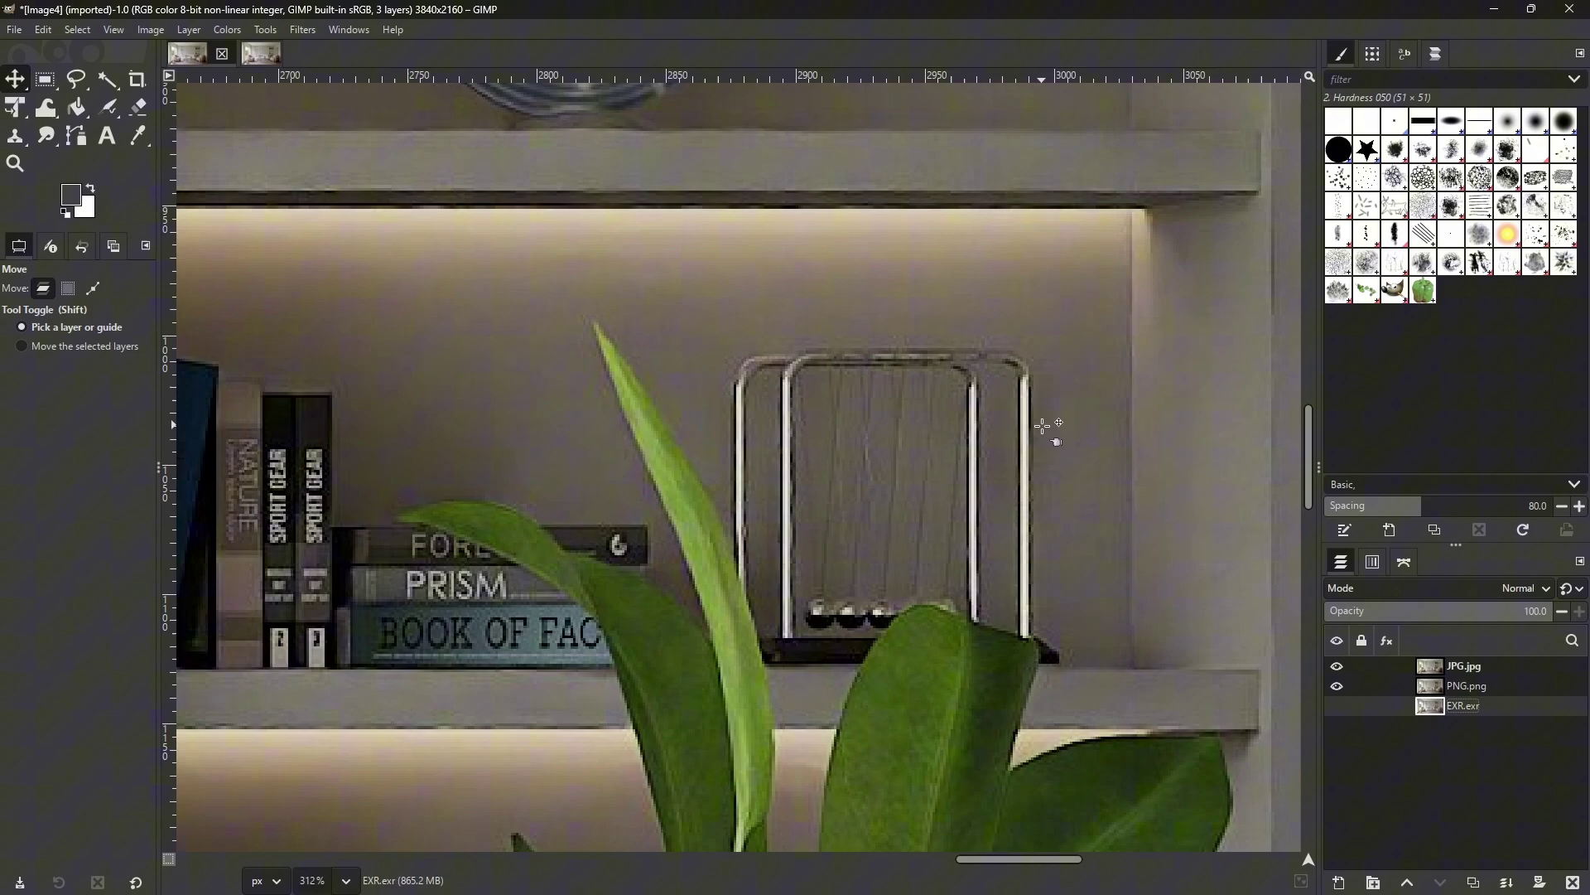
click(1337, 666)
scroll(928, 447, down, 8)
scroll(928, 448, down, 2)
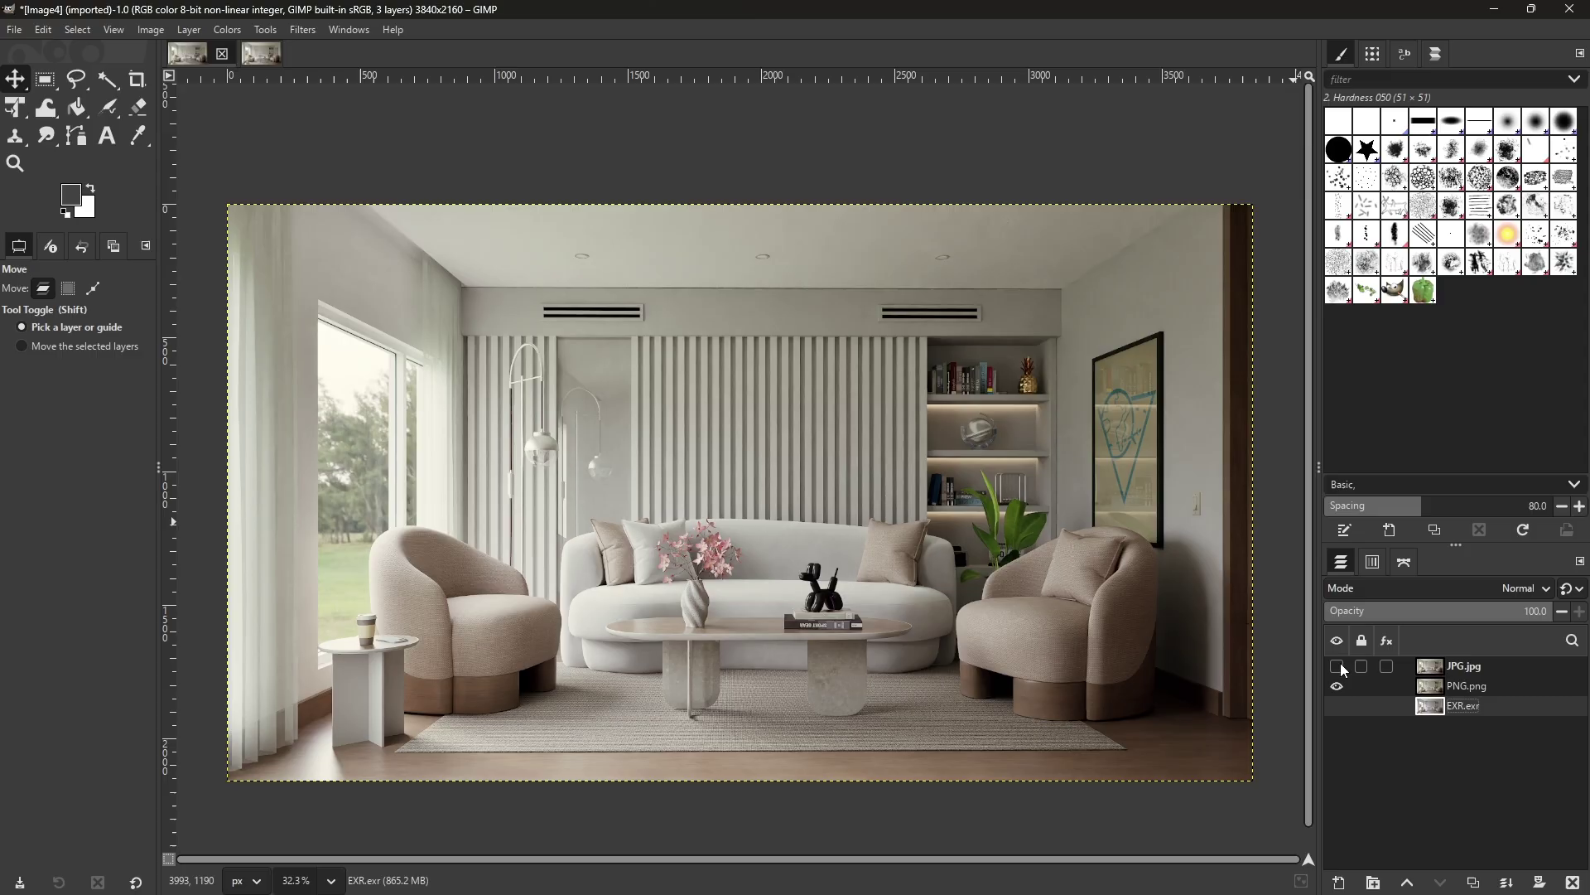
Step: Bring the Test_FF folder up over the render and review JPG.jpg's and PNG.png's details
key(alt+Tab)
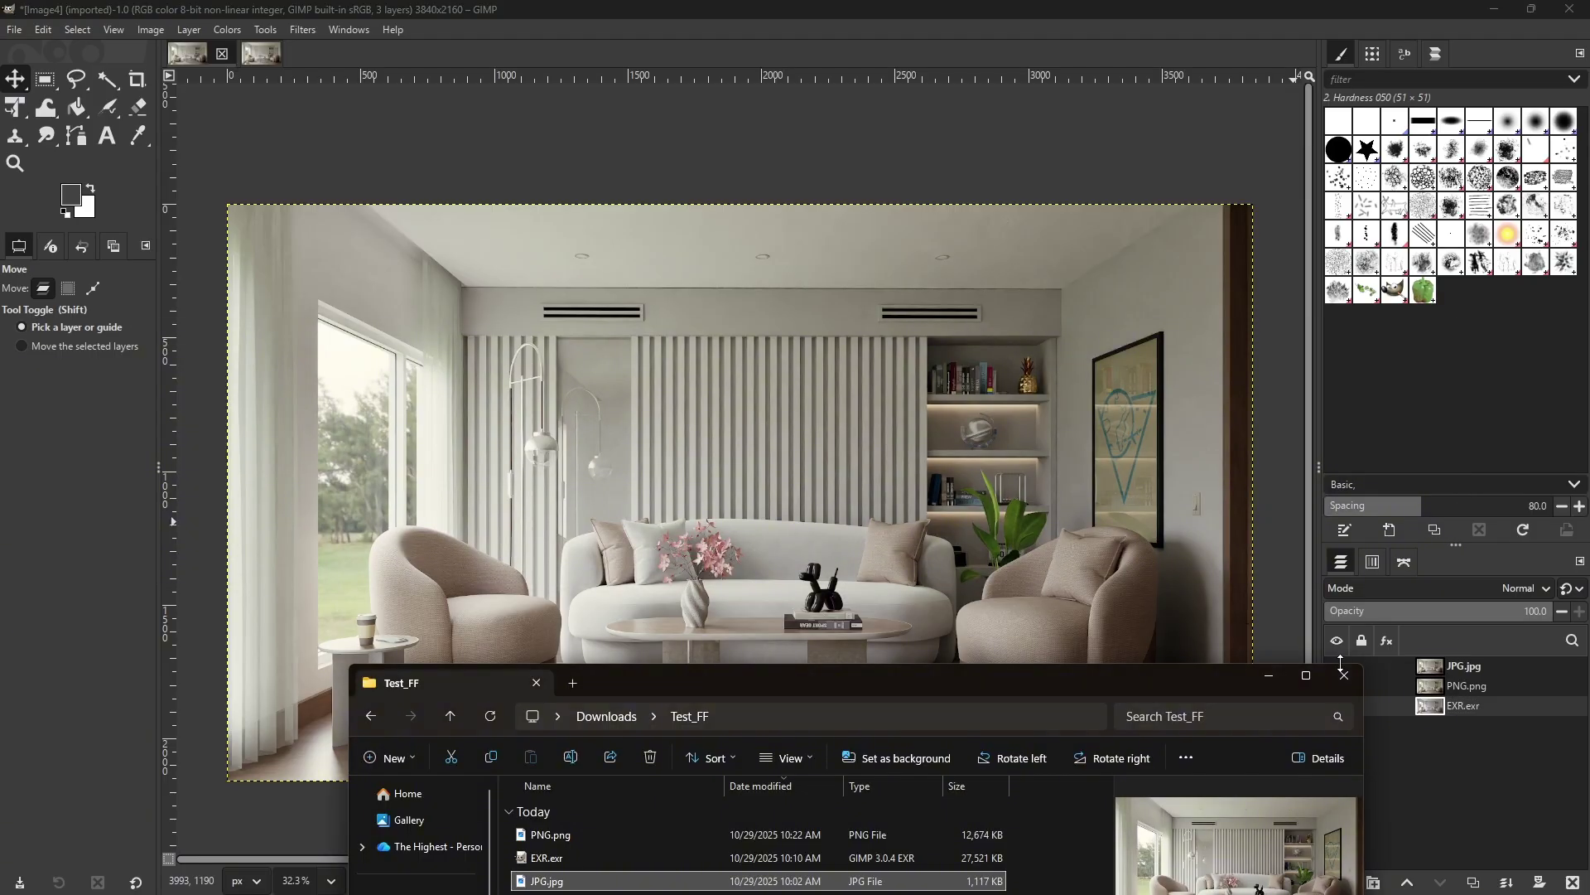
drag(881, 674, 936, 180)
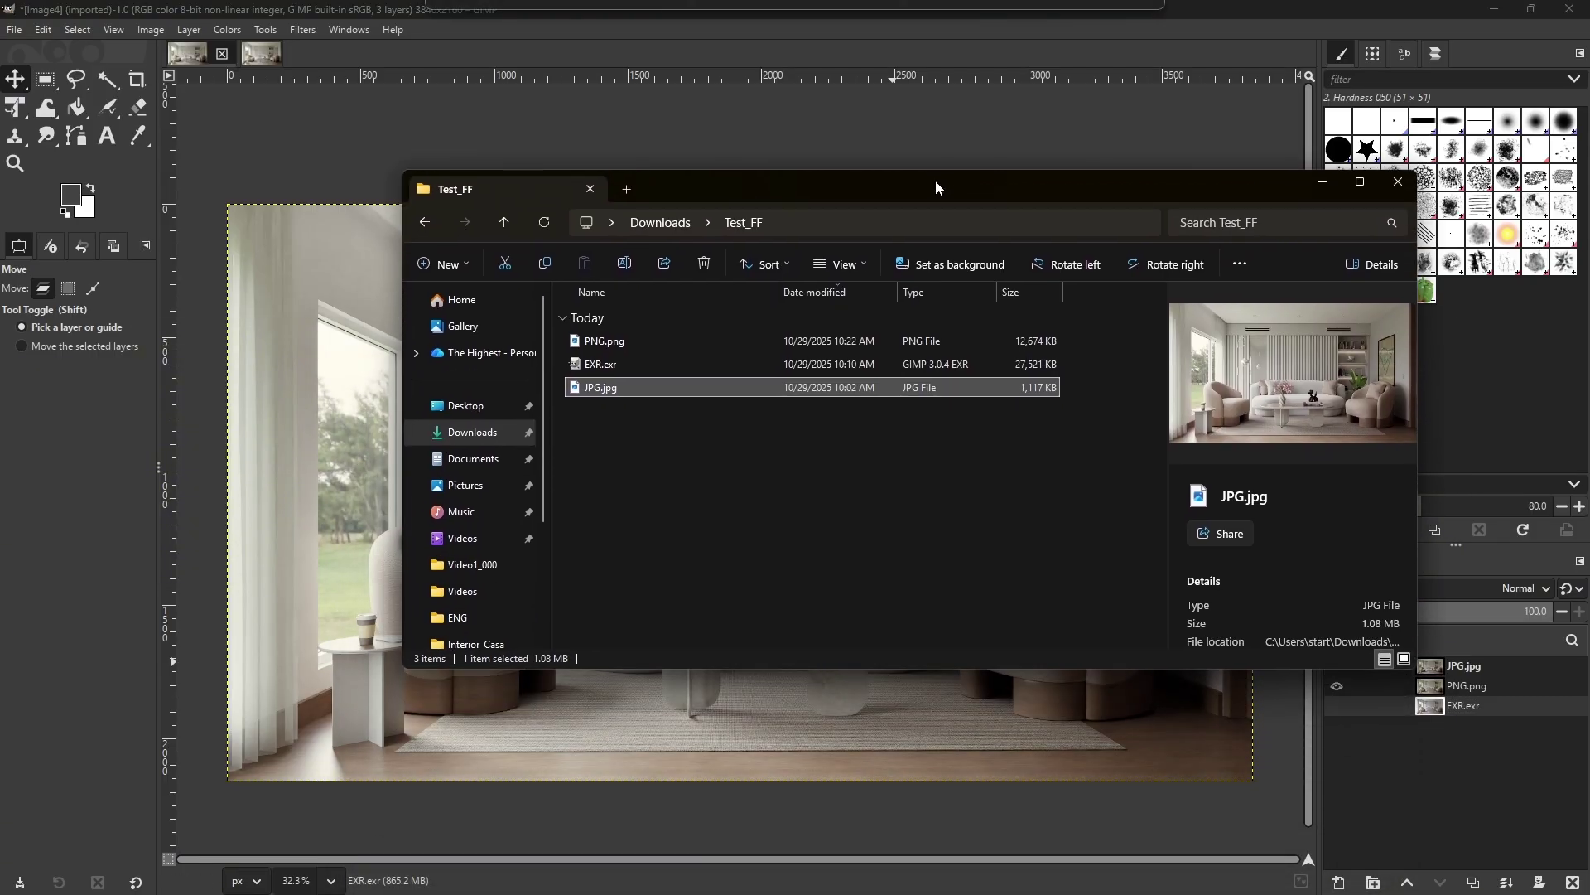
click(984, 435)
click(690, 394)
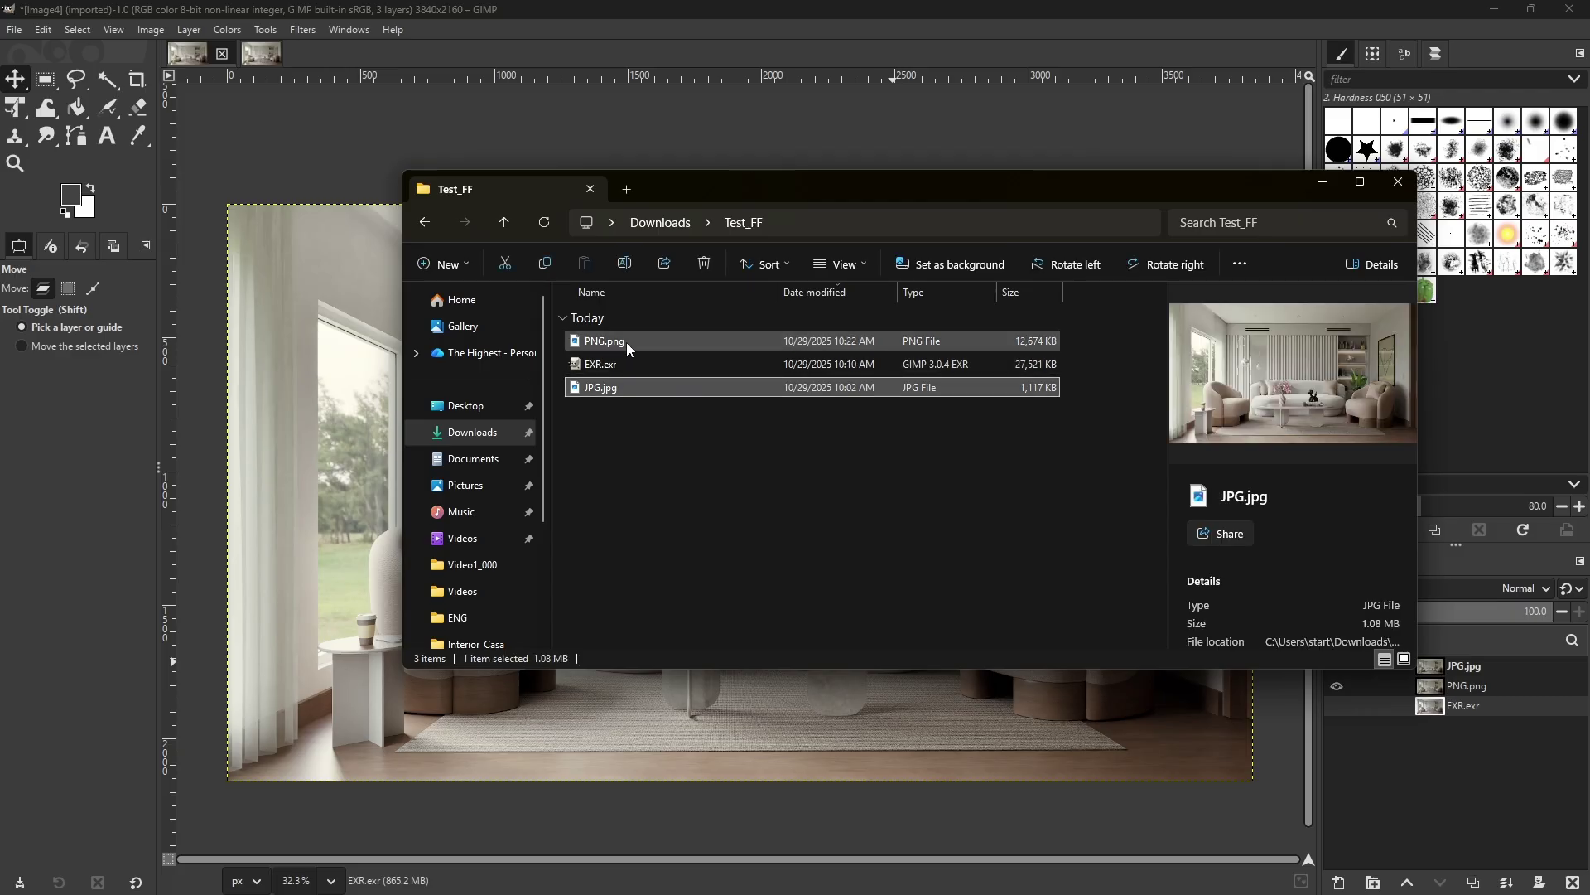
click(626, 341)
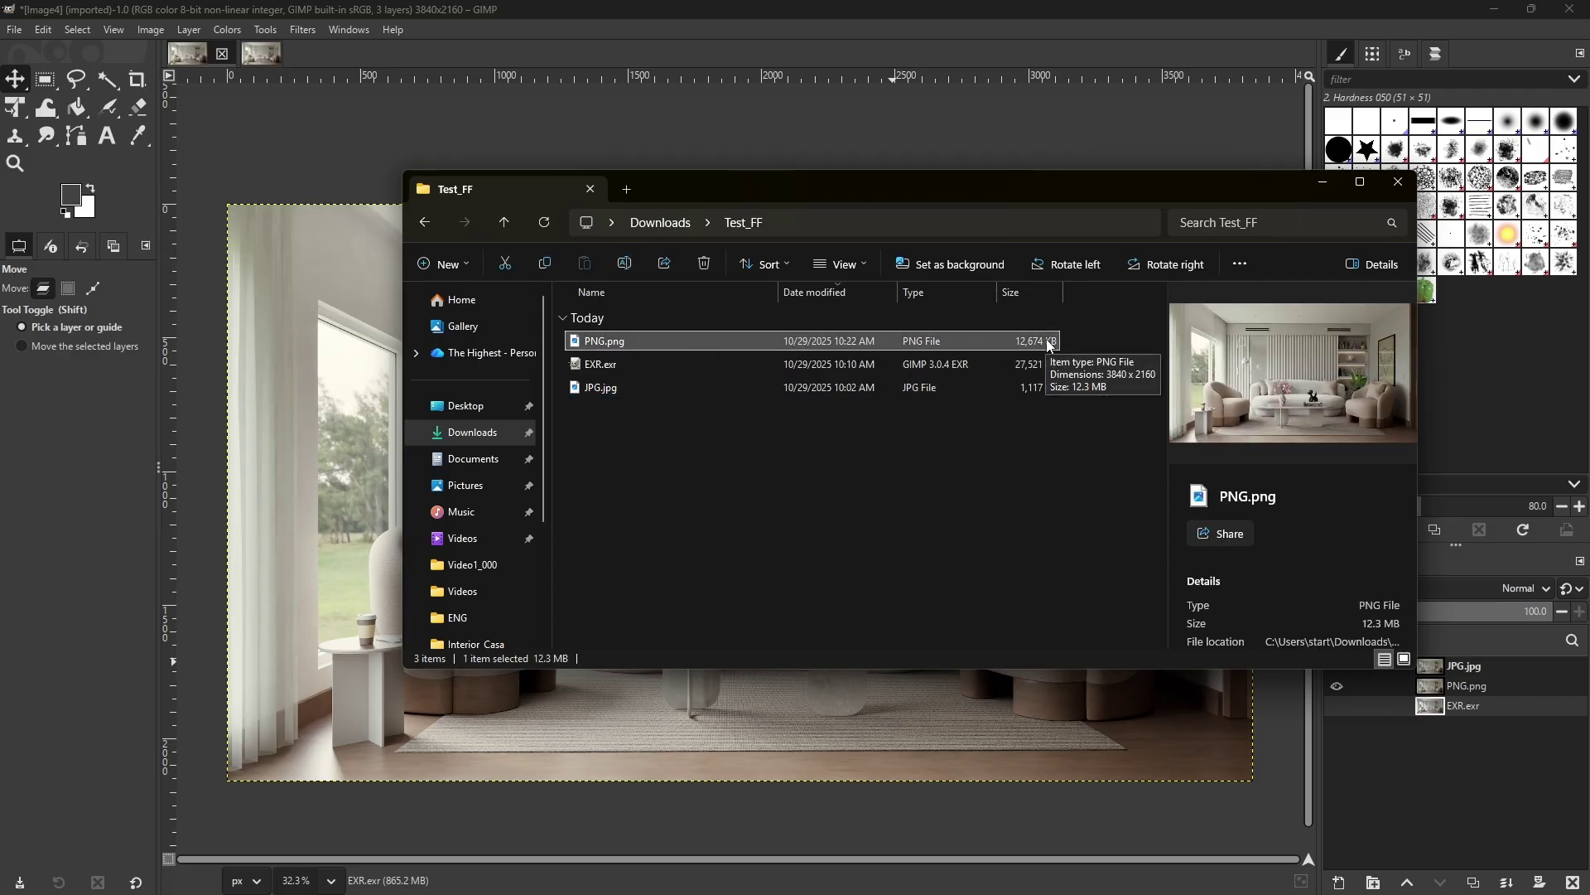
Step: Move the folder window back down and show EXR.exr's details at 26.8 MB
click(1002, 479)
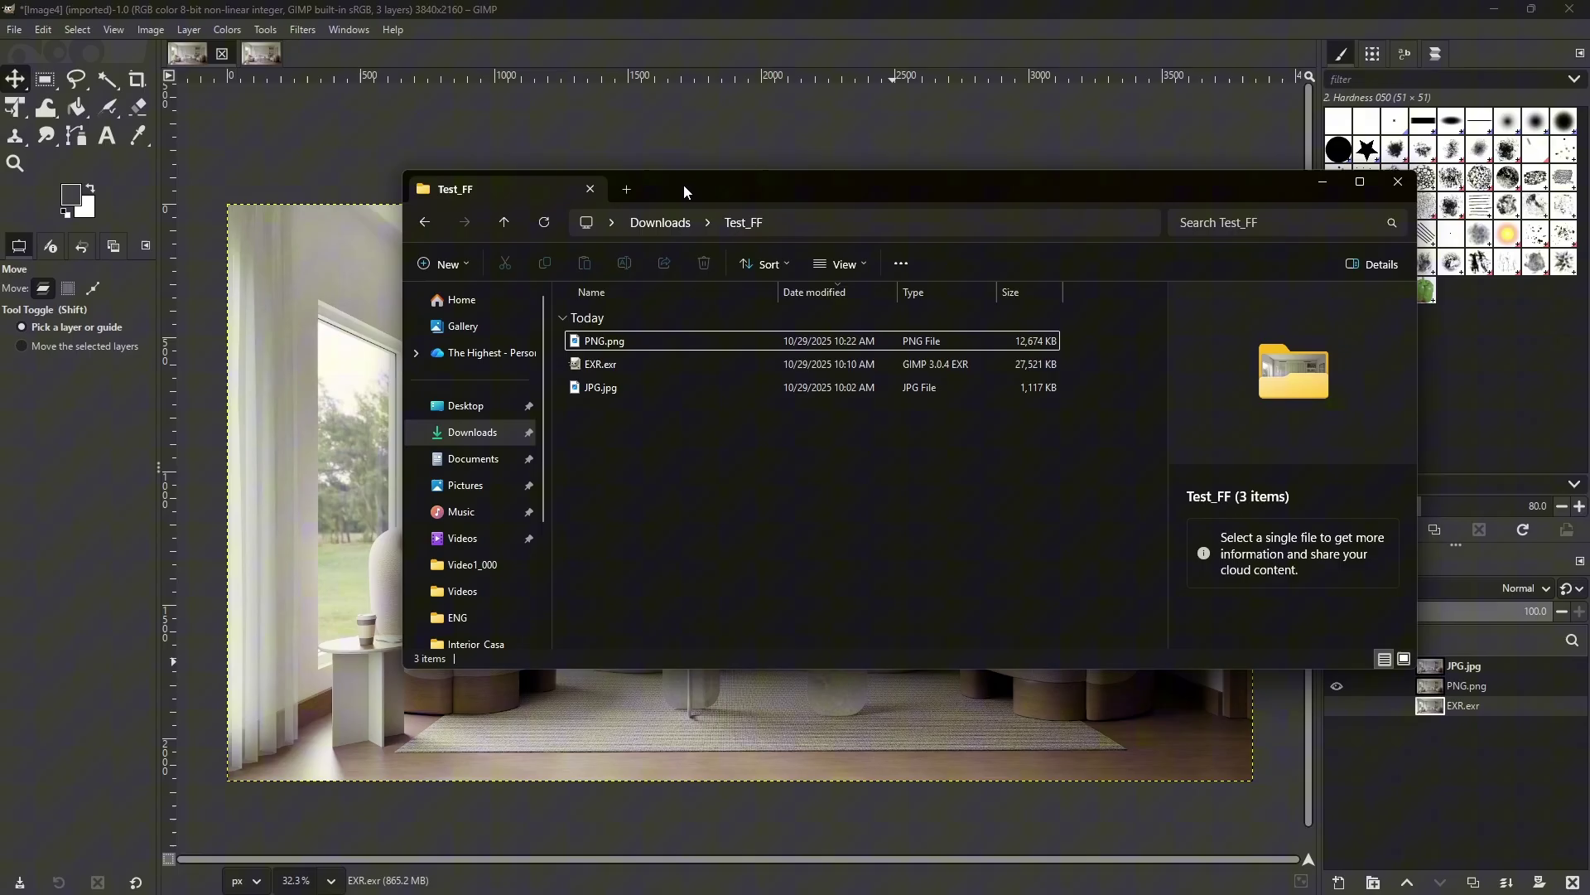
drag(684, 186, 552, 131)
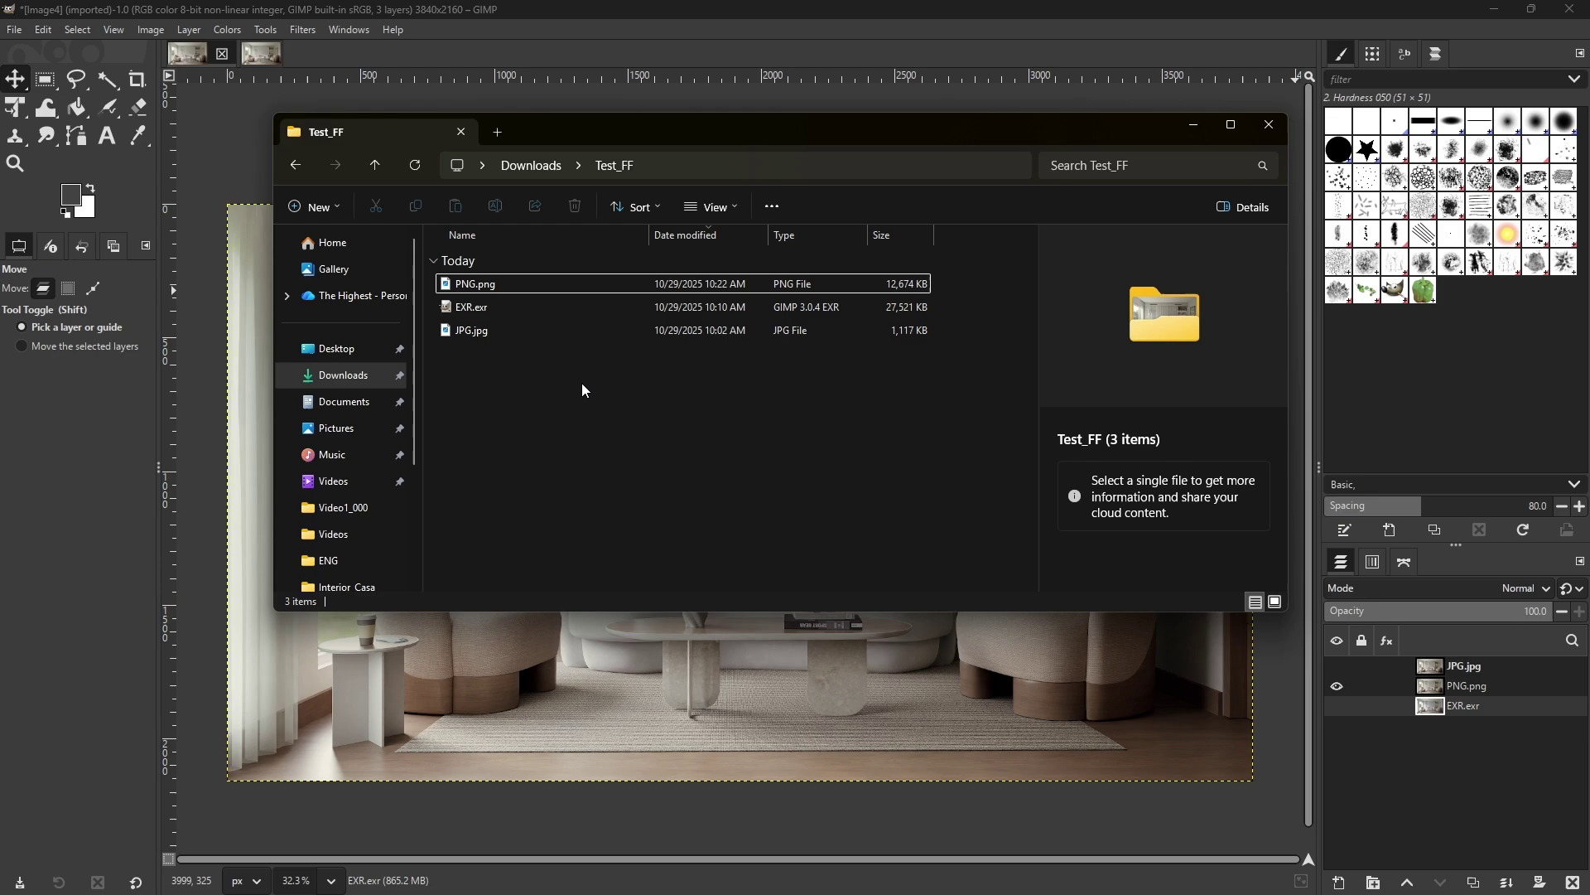
click(496, 307)
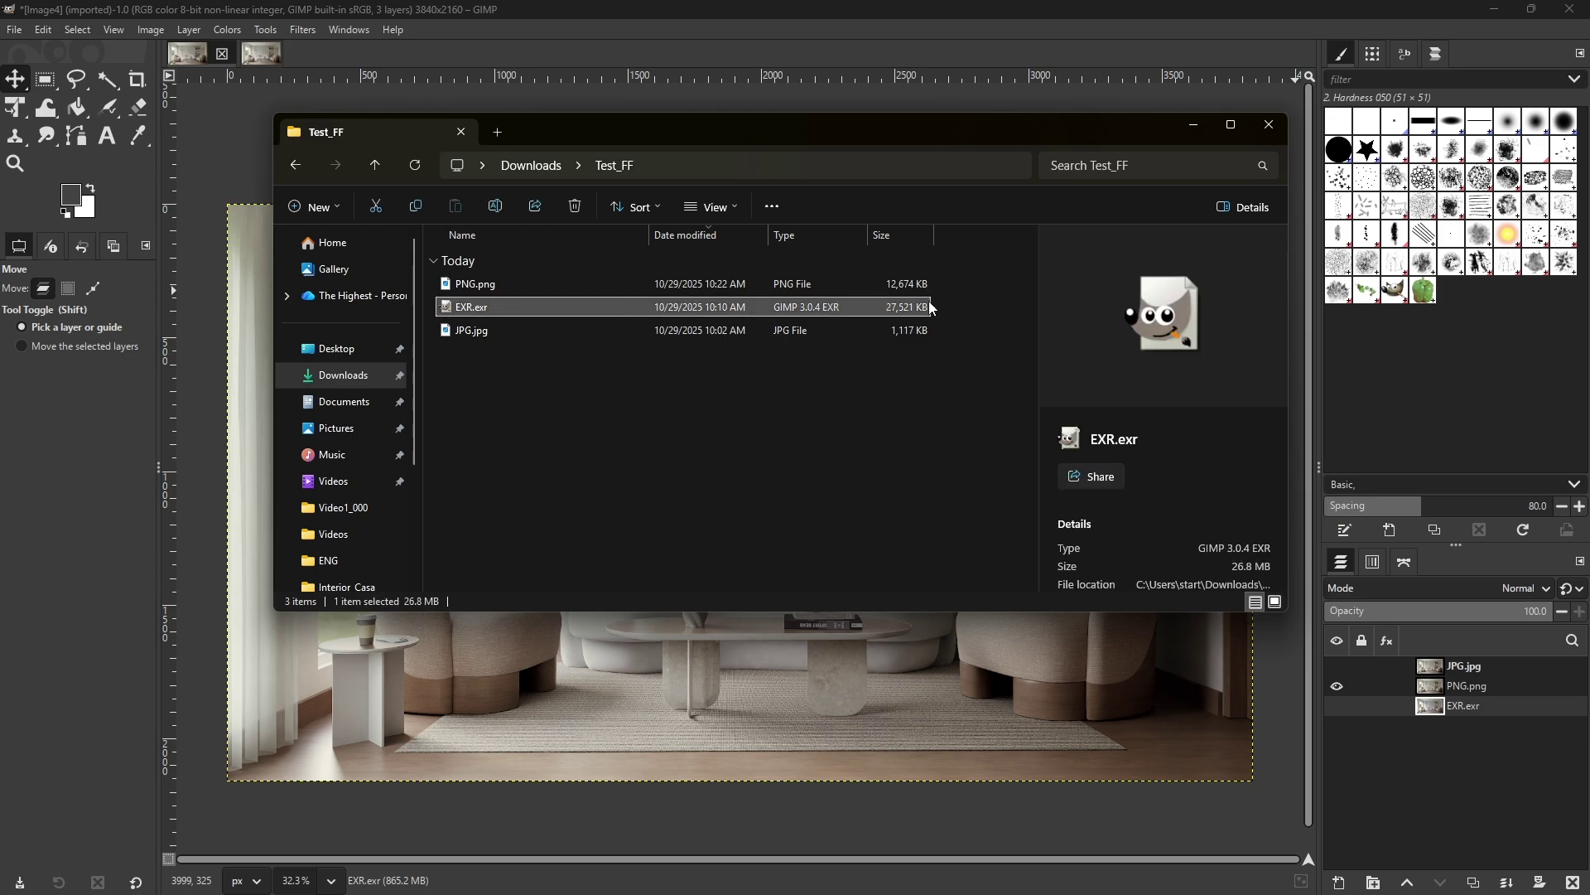